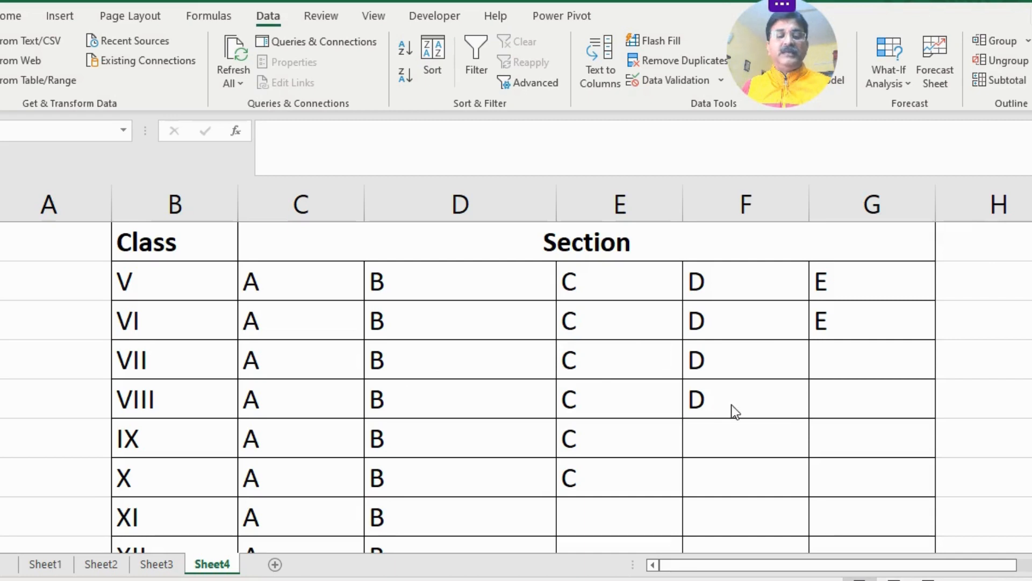
Step: Review the class and section table on Sheet4 and the Class and Section entry cells below it
scroll(733, 411, down, 1)
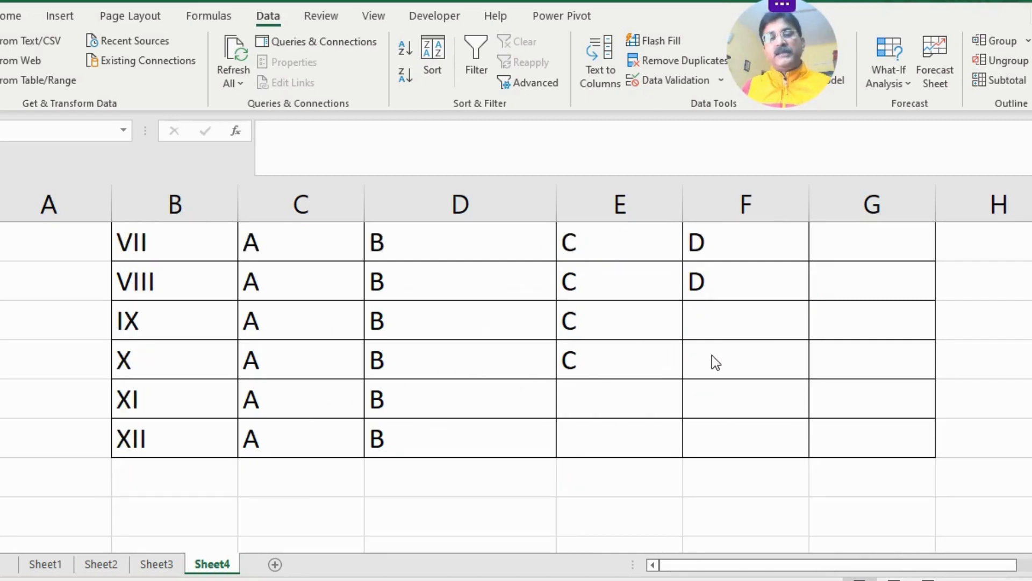
scroll(712, 357, up, 1)
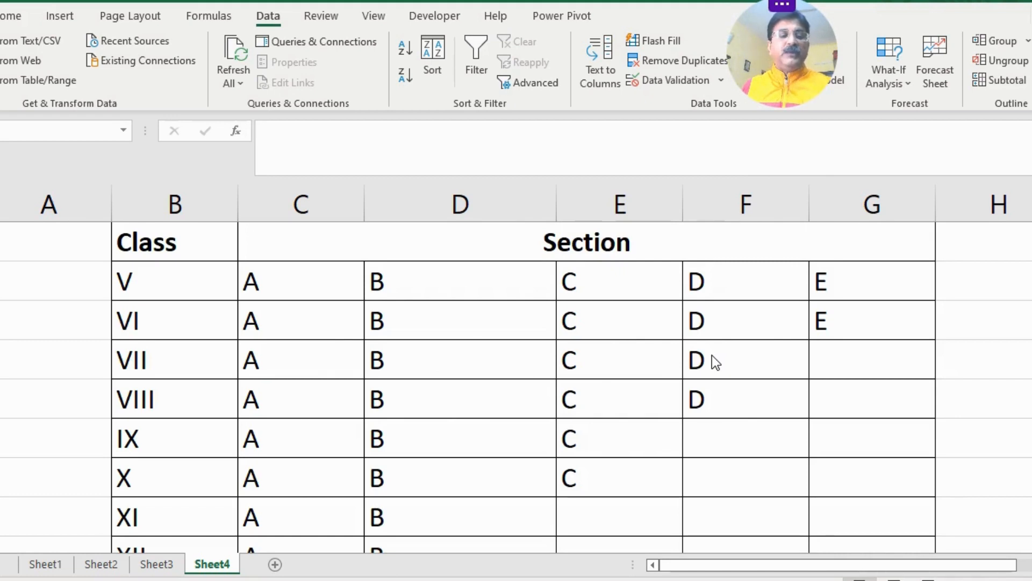
scroll(713, 357, down, 2)
scroll(712, 355, down, 1)
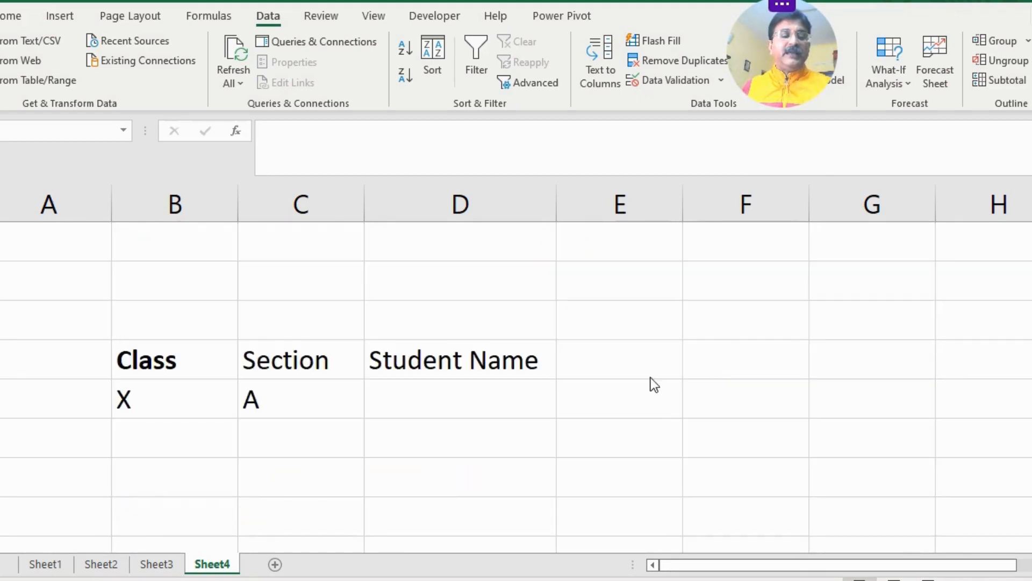
click(185, 400)
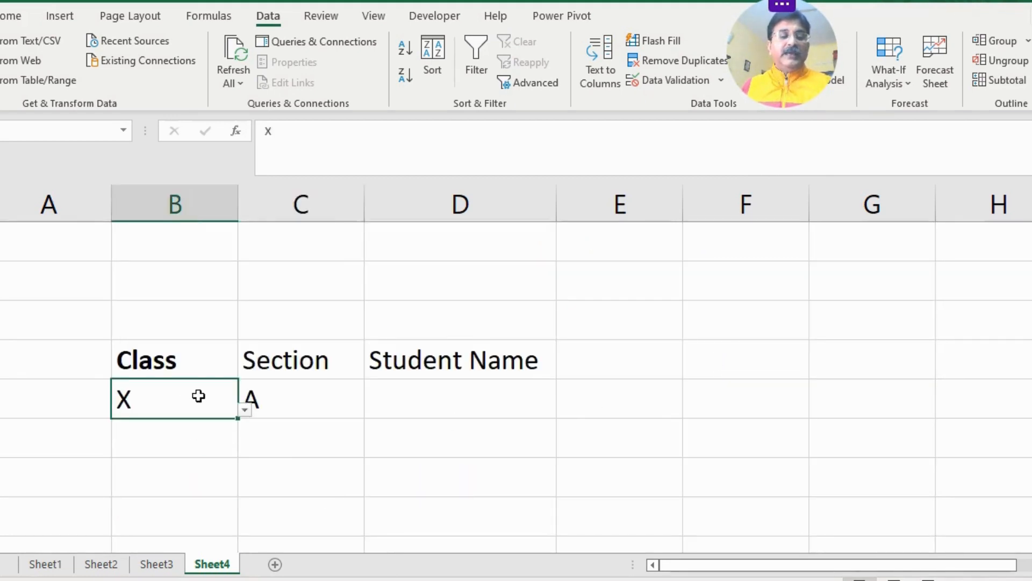
click(333, 403)
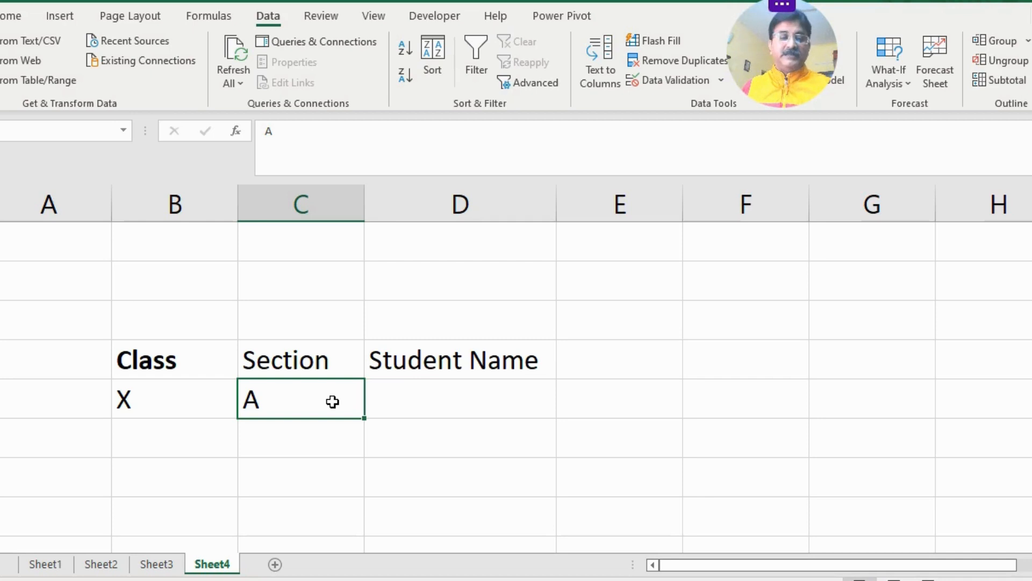
Step: Set the Class entry below the table to V from its list of allowed values
click(199, 404)
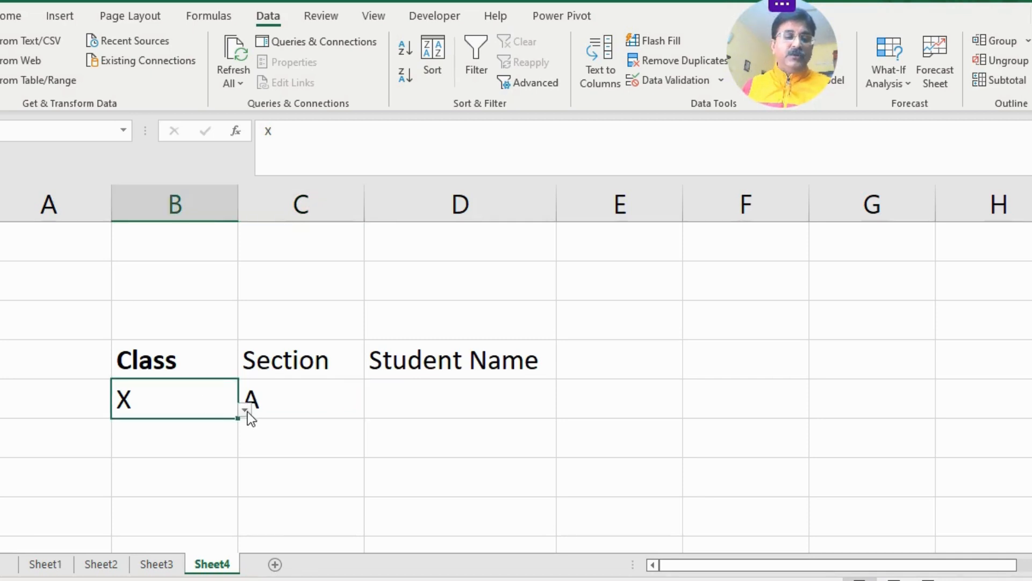
click(244, 410)
key(Escape)
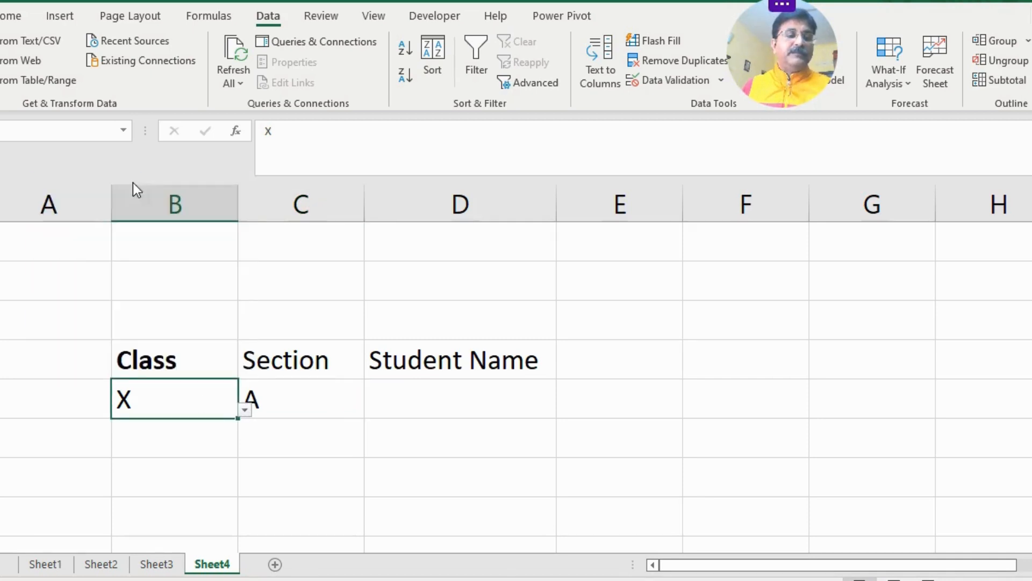
click(134, 184)
Step: Compare the sections listed for class V with those for class XII in the table
scroll(573, 392, up, 3)
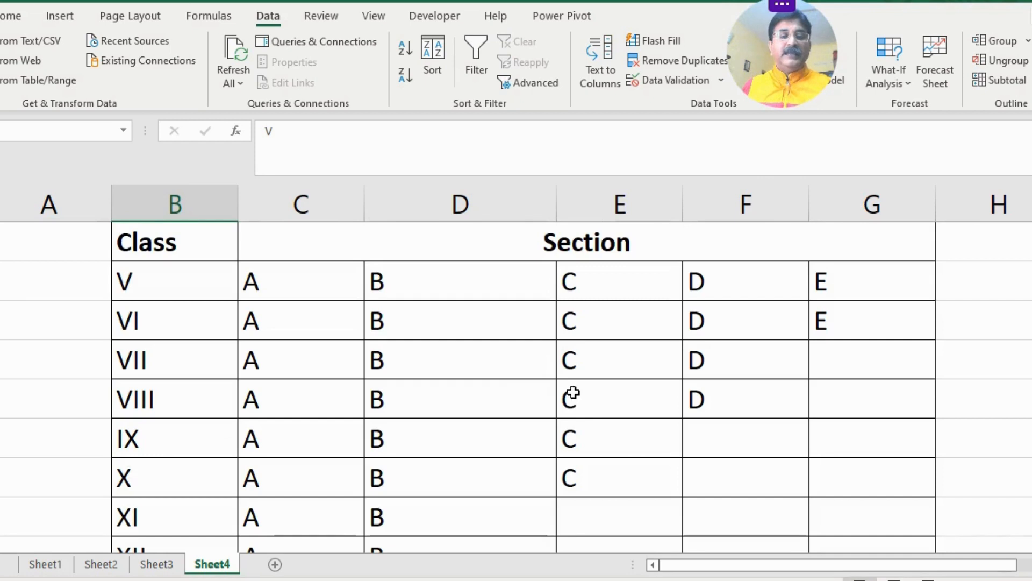
click(270, 285)
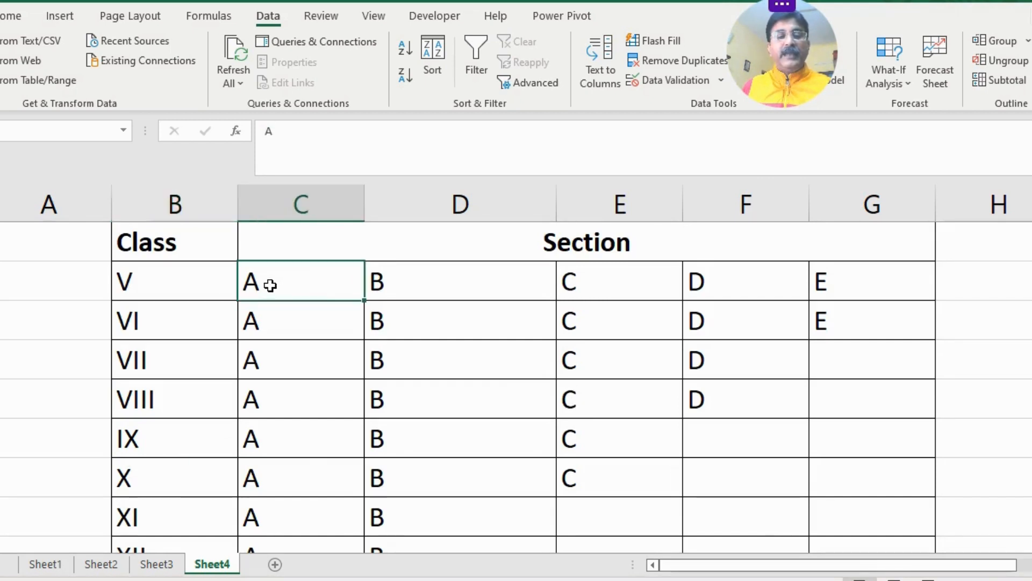
click(825, 289)
scroll(369, 408, down, 1)
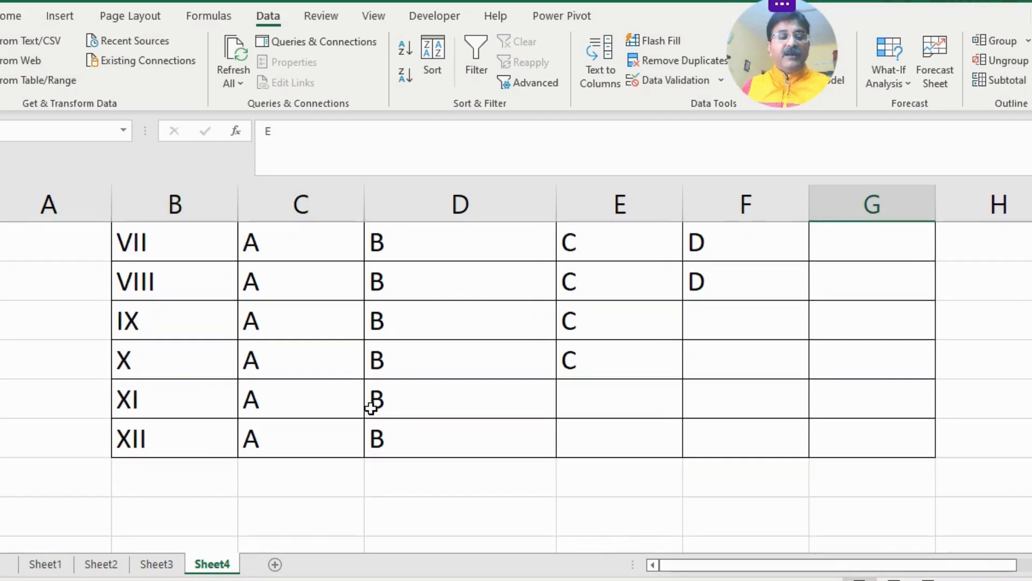
click(131, 438)
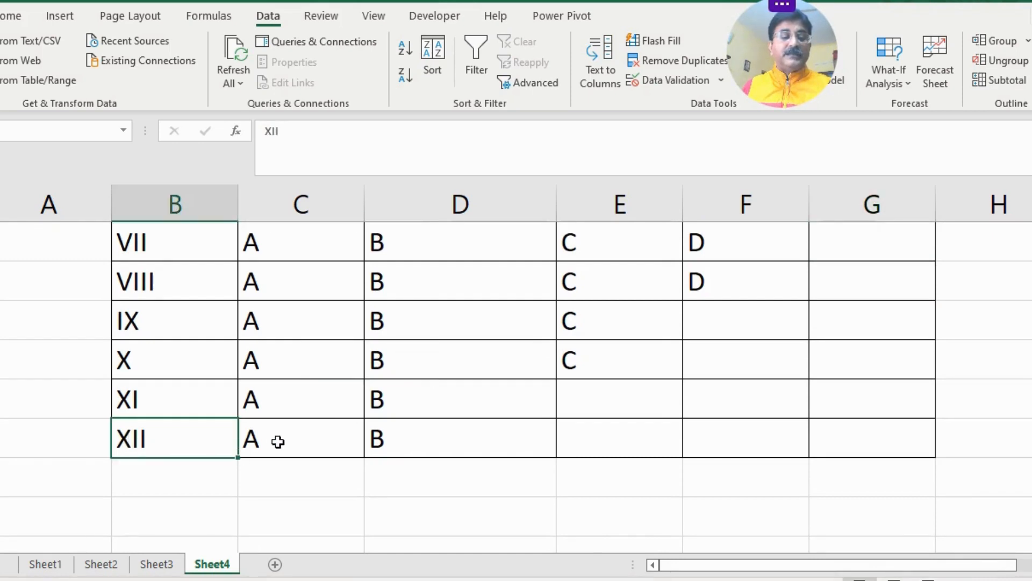
click(276, 440)
click(395, 437)
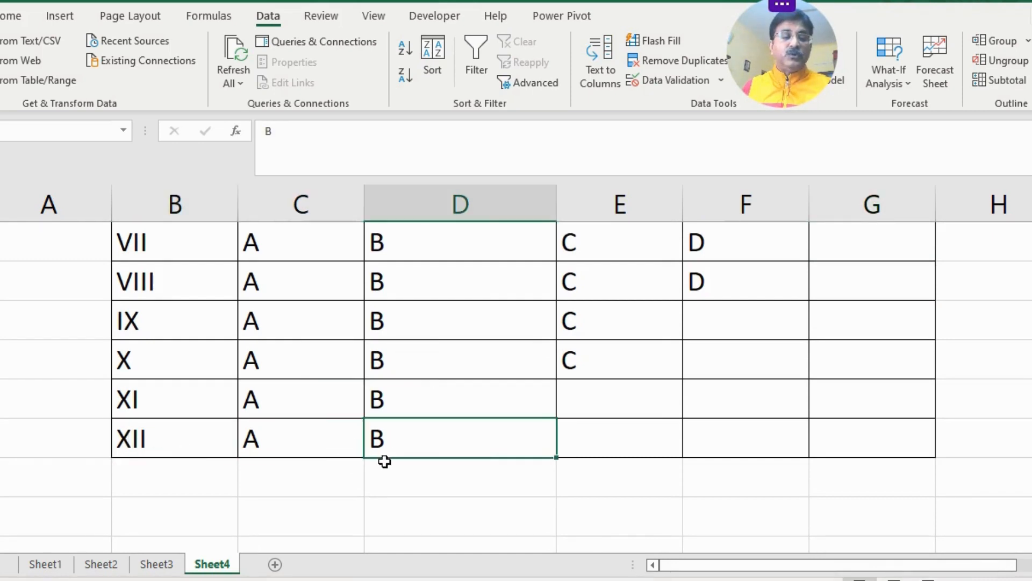
Step: Set the Class entry below the section table to XII from its list of allowed values
scroll(385, 461, up, 2)
click(186, 403)
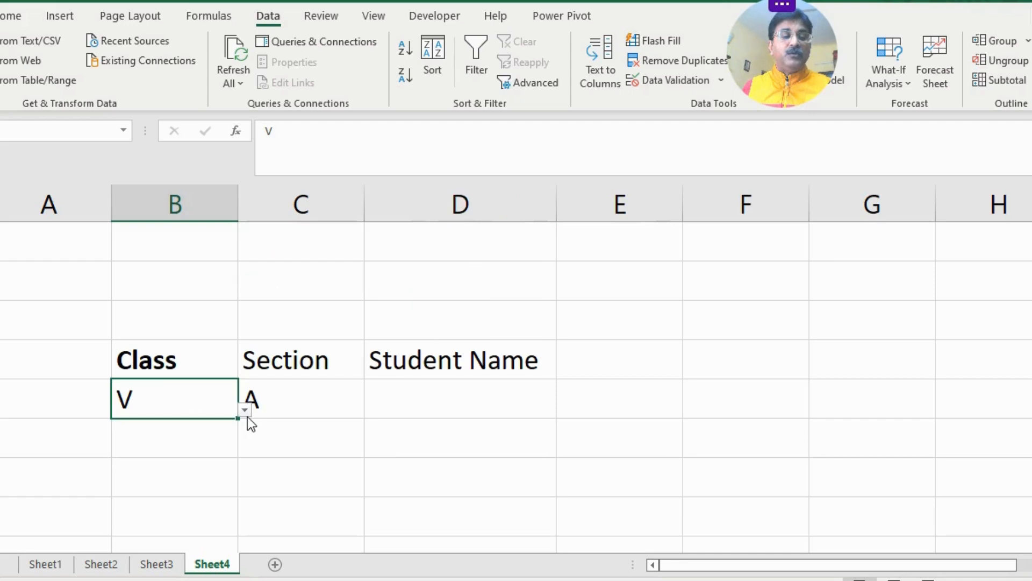
click(245, 411)
click(94, 368)
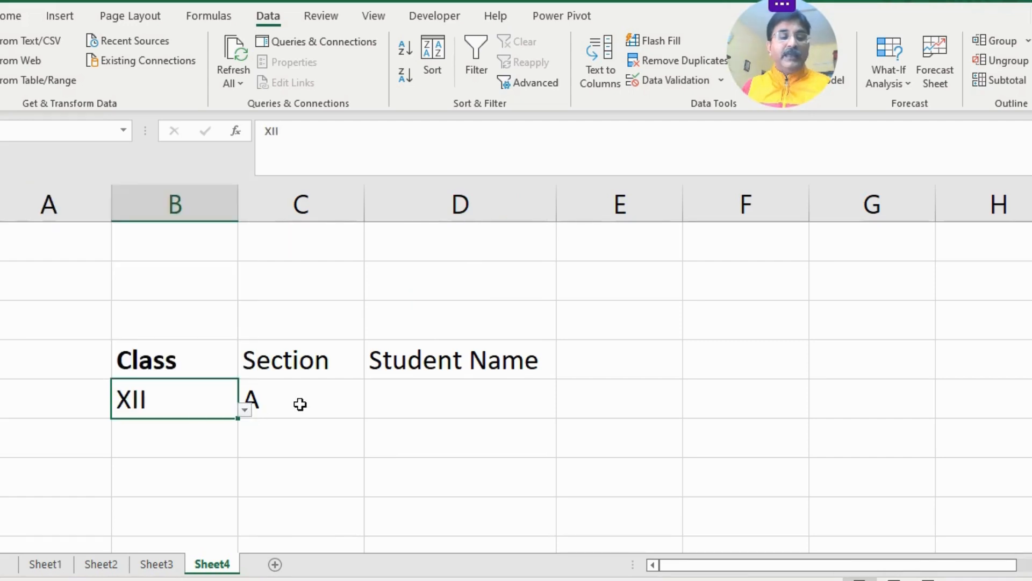
Step: Examine the Section and Student Name cells beside the selected class XII
click(299, 399)
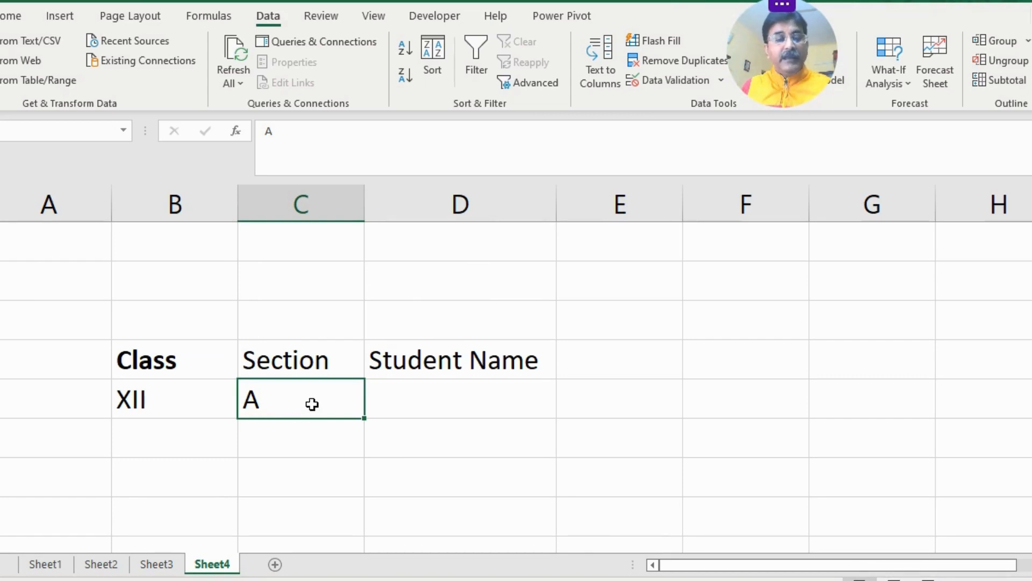
click(155, 396)
click(320, 406)
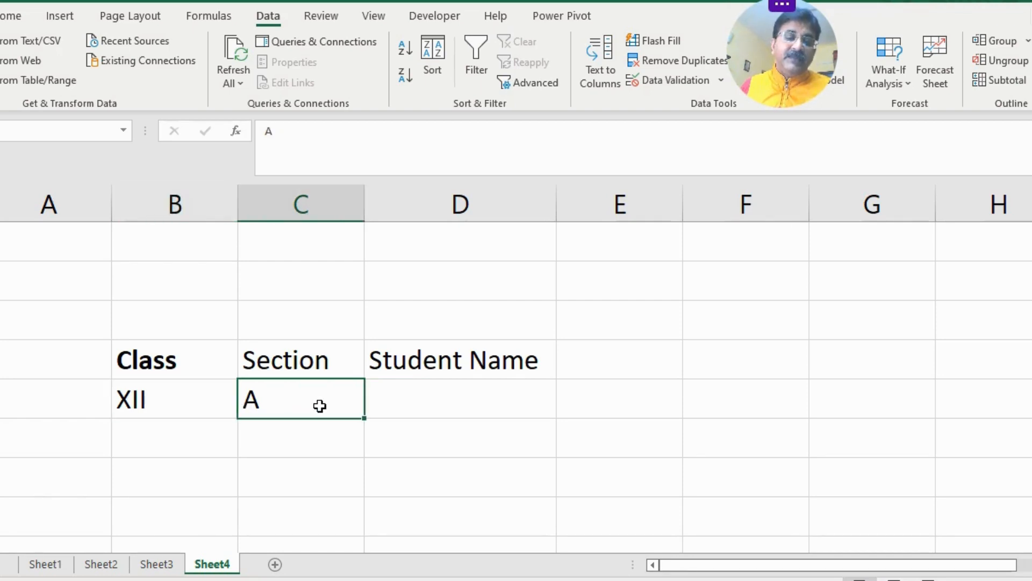
click(435, 399)
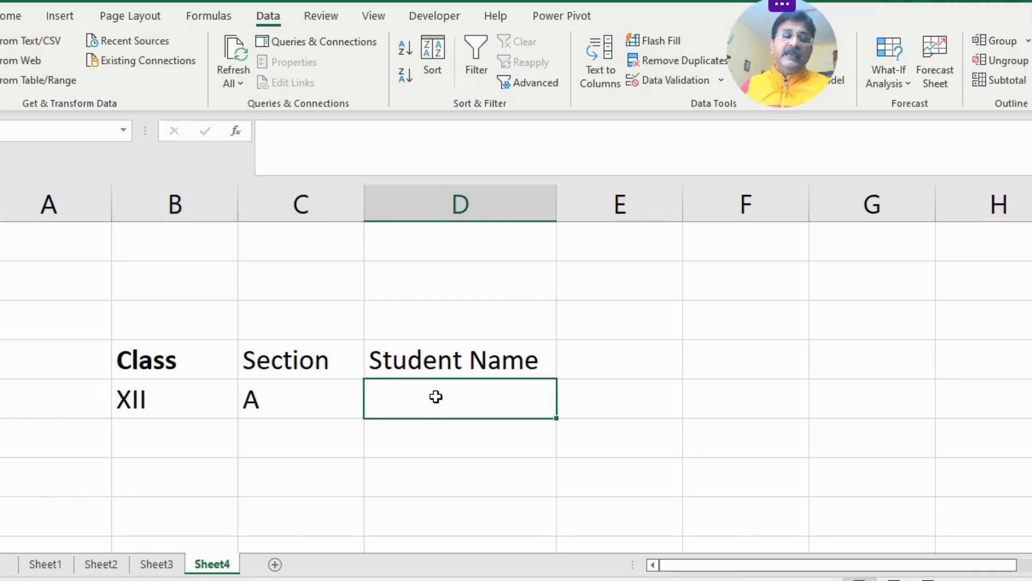
click(316, 406)
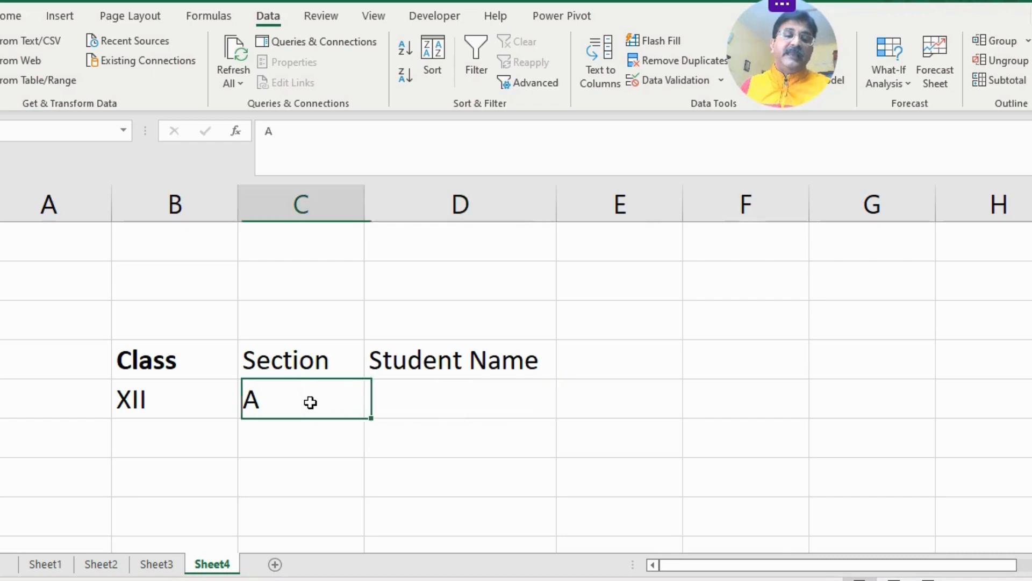
click(422, 401)
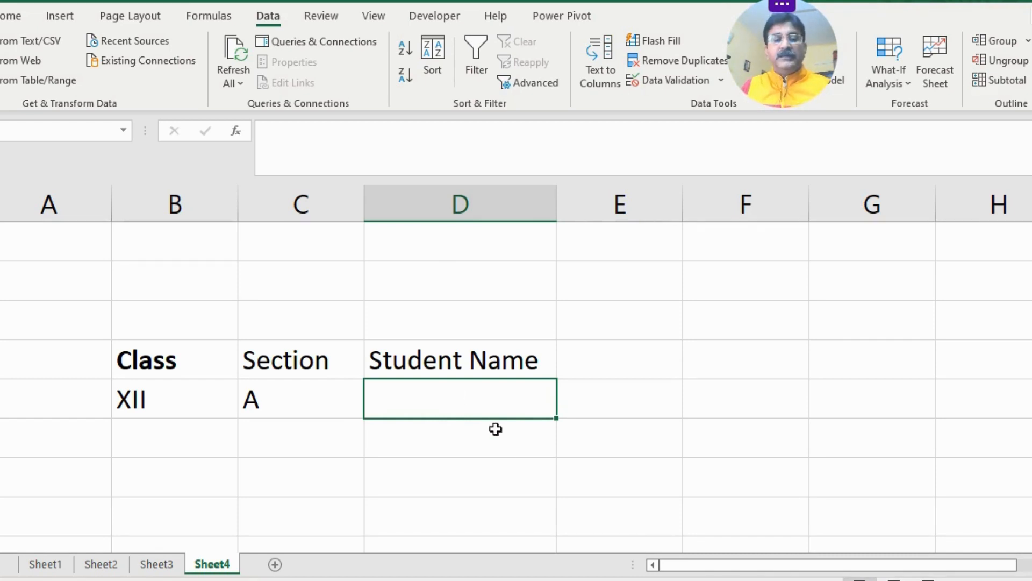
click(518, 468)
click(478, 364)
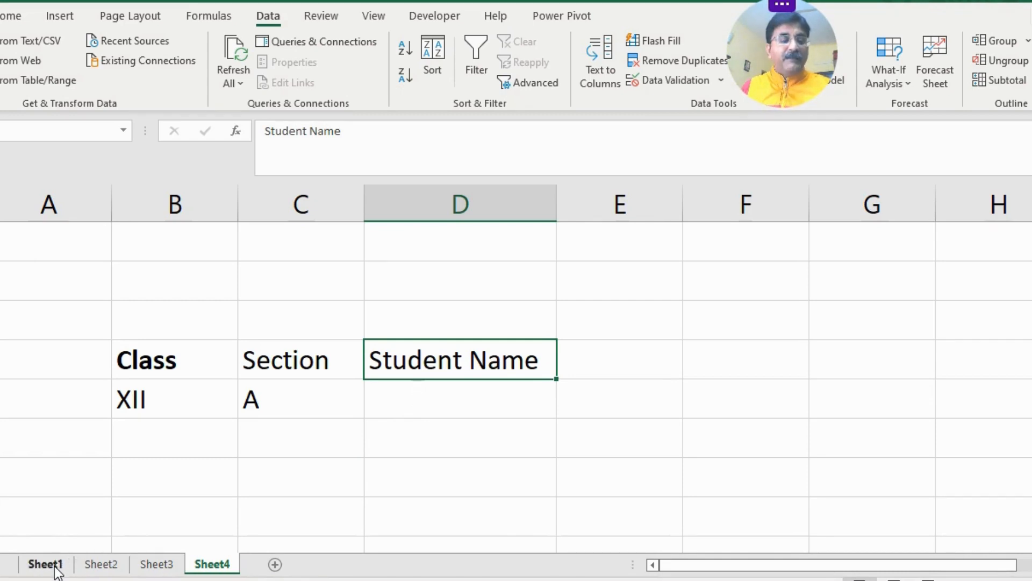
Step: Open Sheet2 and review the source table's Material and Unit Weight columns
click(101, 564)
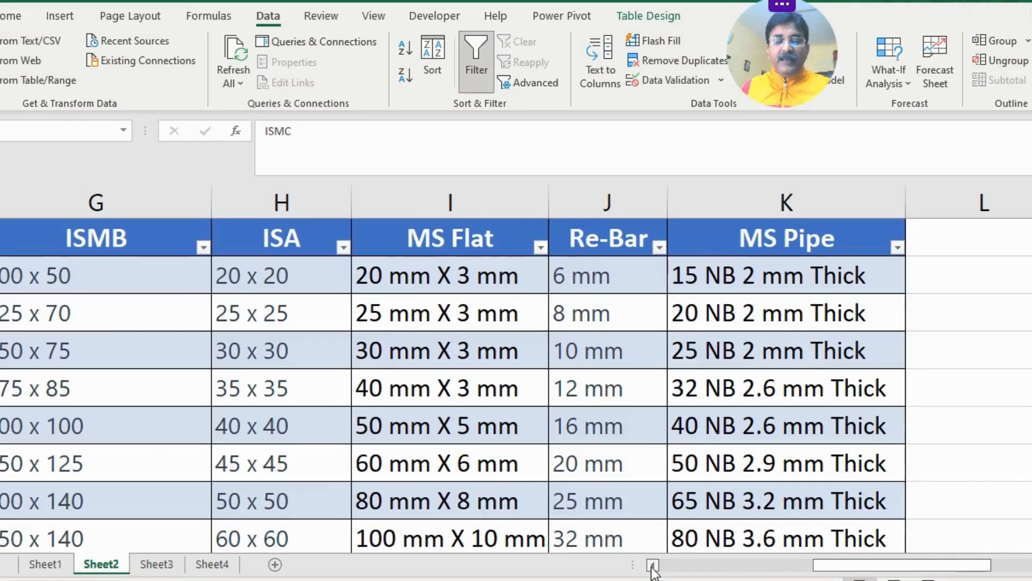
scroll(652, 566, left, 6)
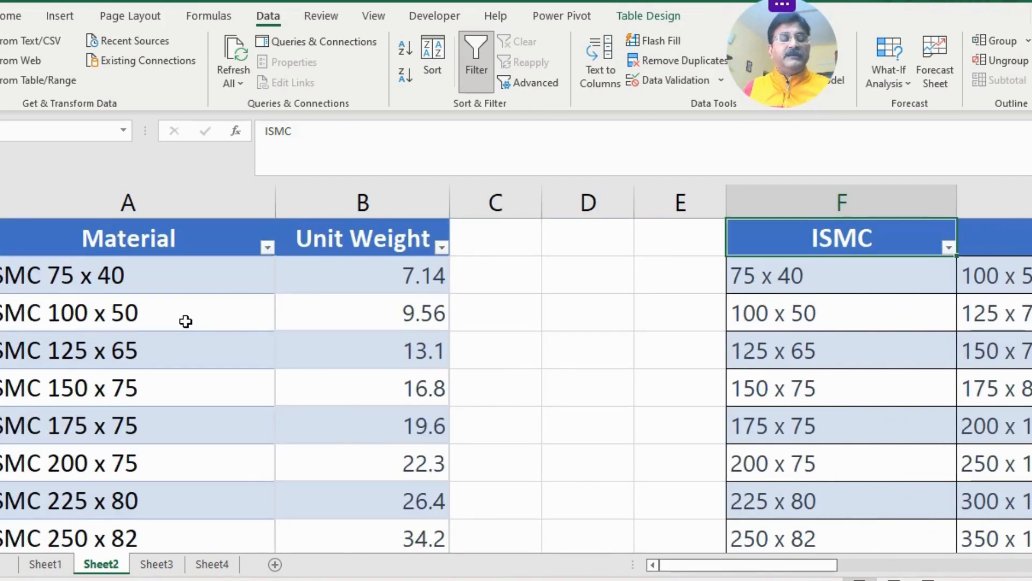
click(113, 238)
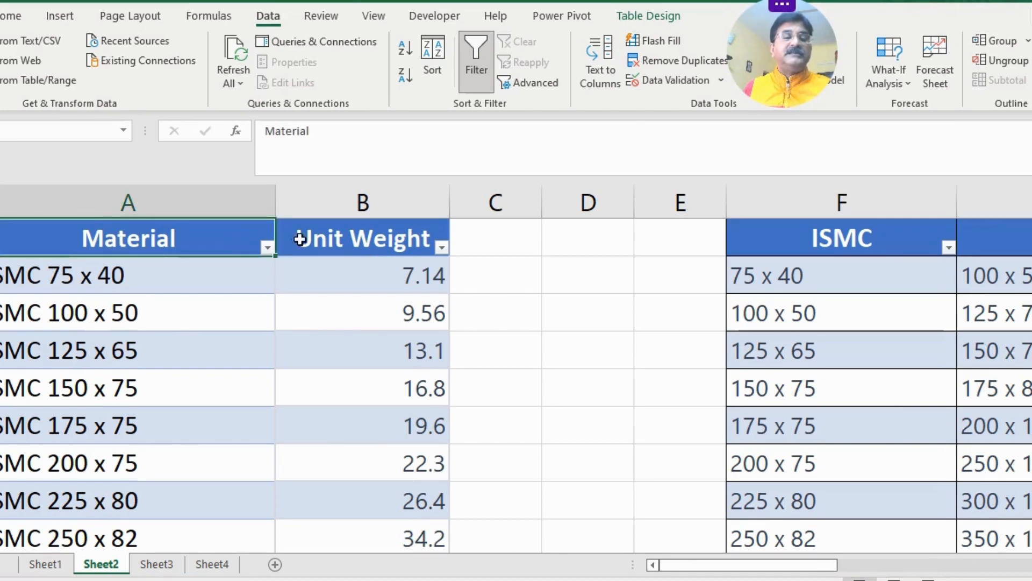
click(338, 238)
click(132, 238)
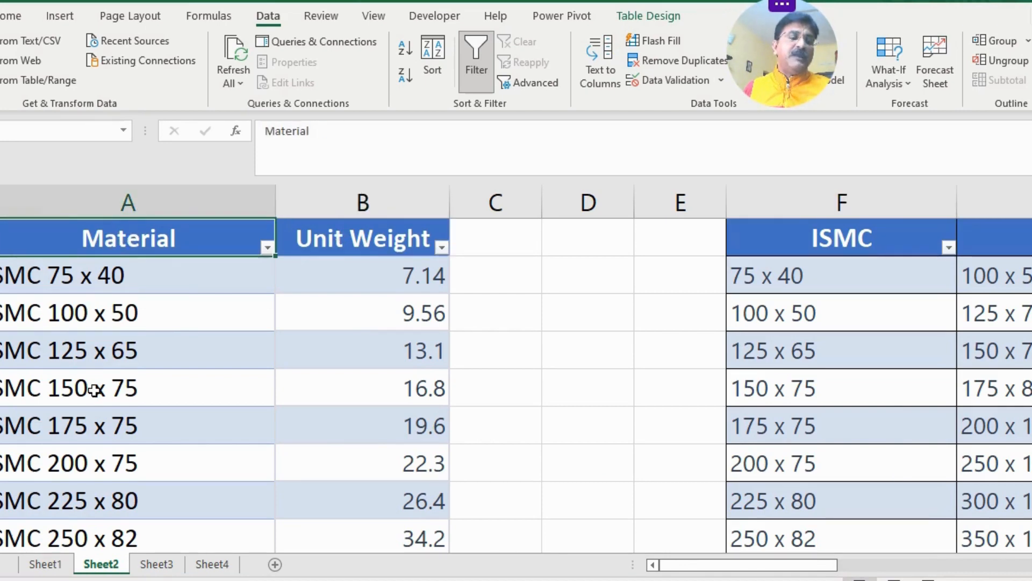
scroll(94, 390, down, 10)
scroll(92, 387, up, 10)
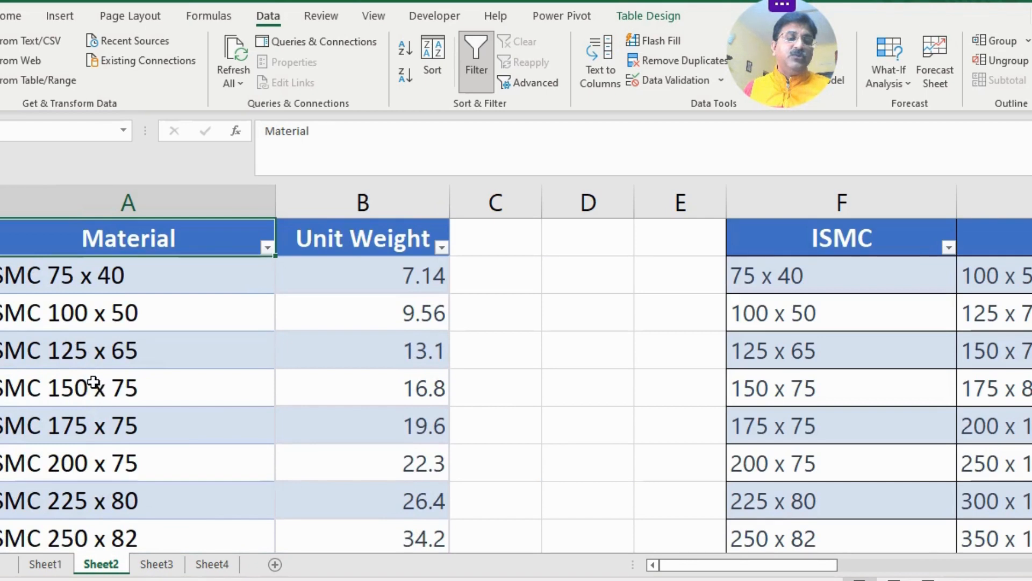
Step: Check the unit weights of the ISMC 150 x 75 and ISMC 100 x 50 rows on Sheet2
click(94, 383)
click(395, 385)
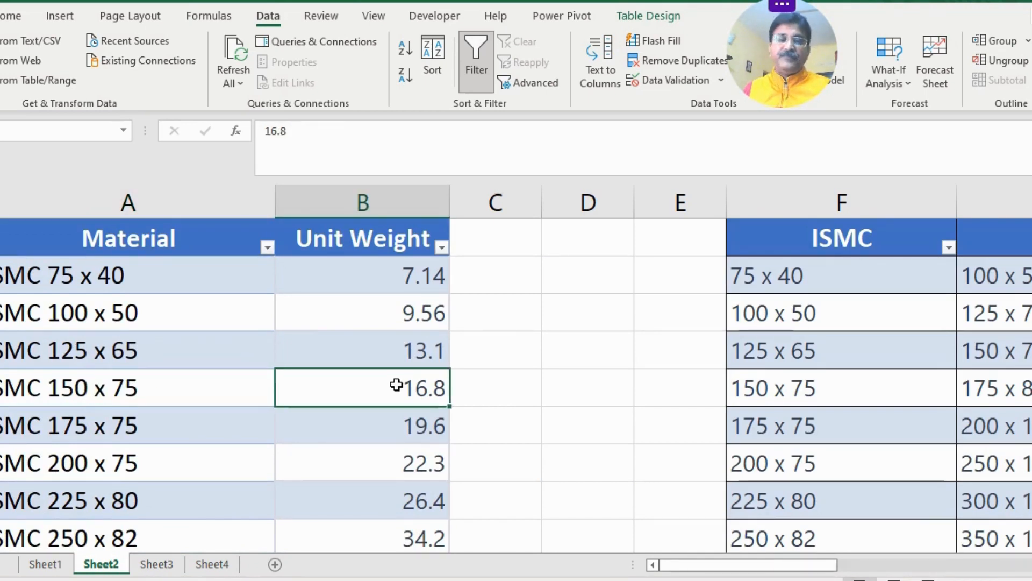
click(81, 281)
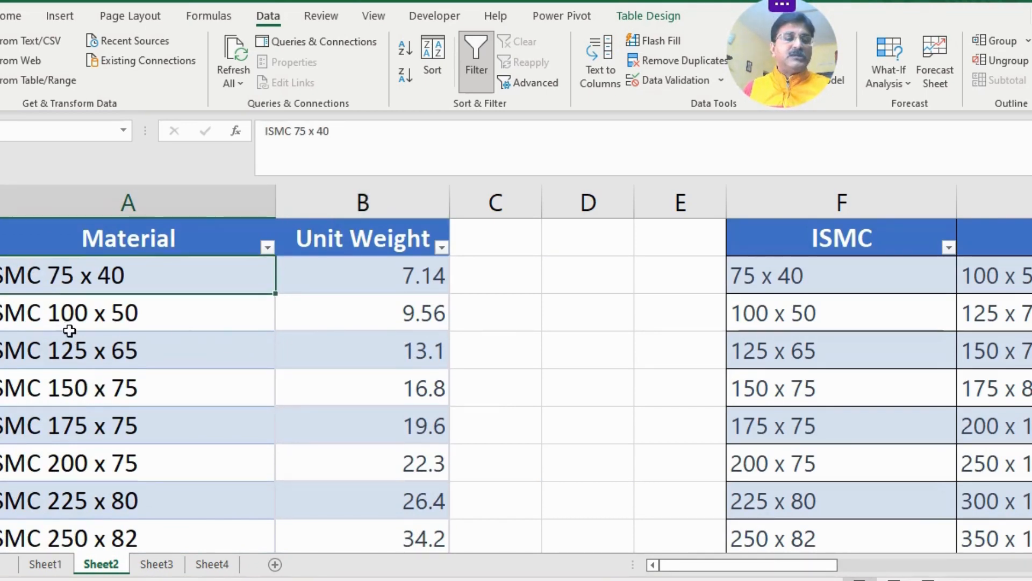
click(103, 318)
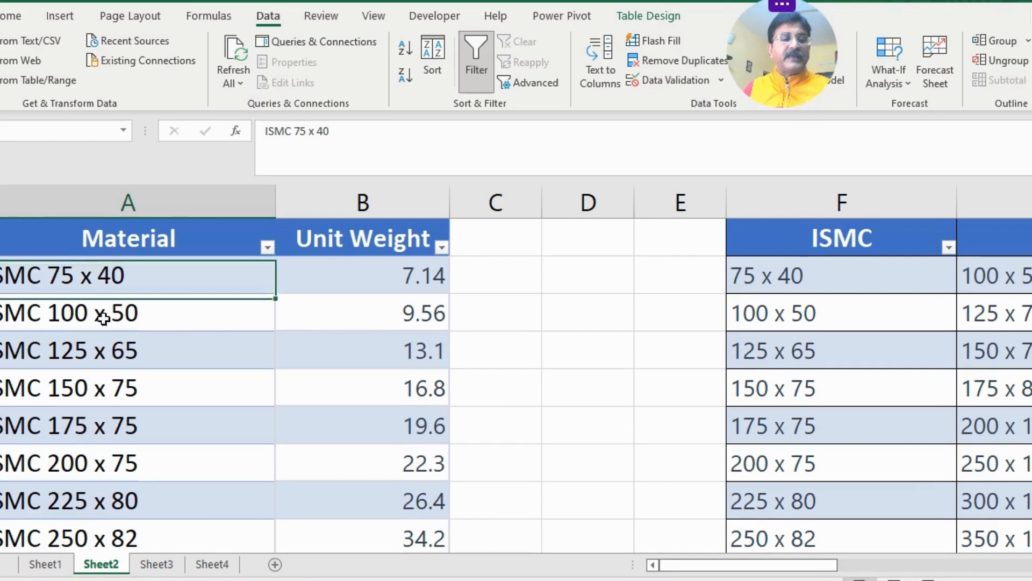
click(103, 318)
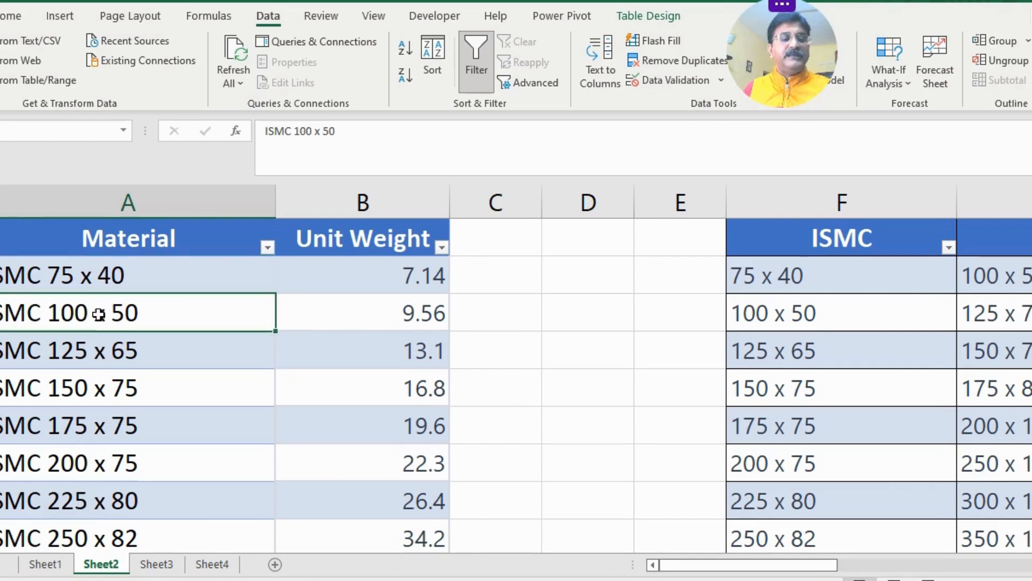
click(425, 314)
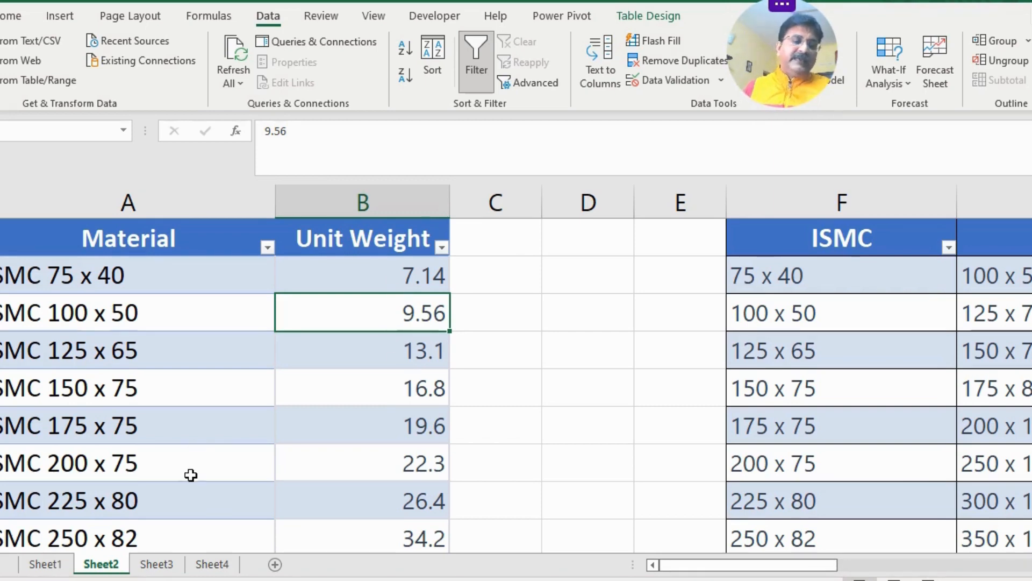
Step: Open Sheet1 and examine the Material and Size selection cells in the yellow lookup form
click(46, 564)
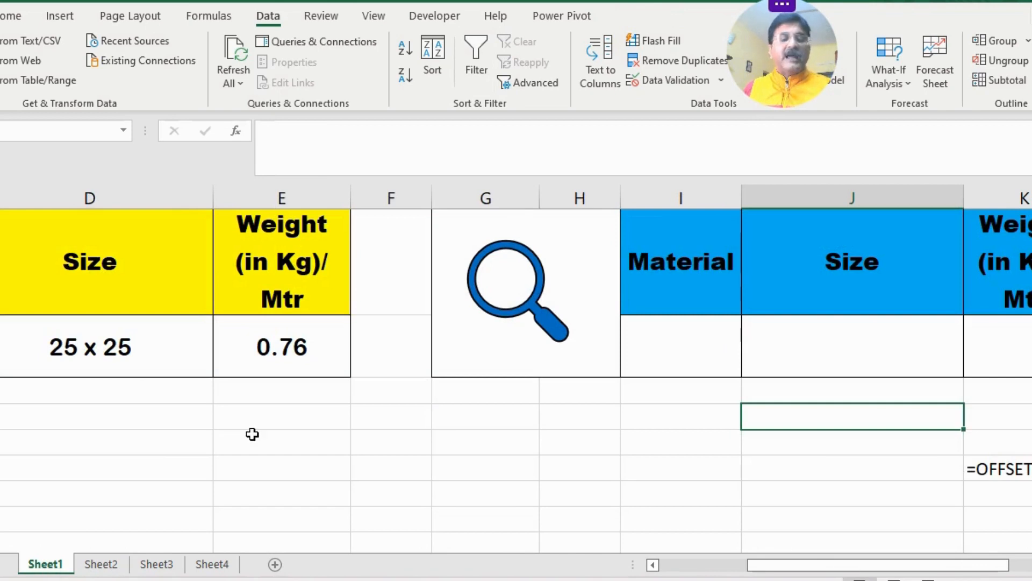
click(653, 564)
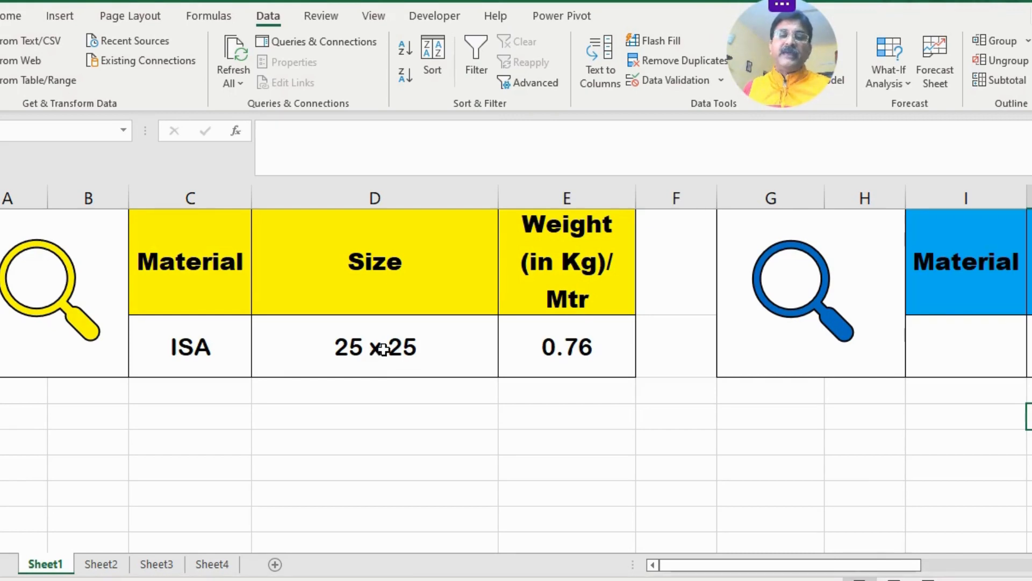
click(192, 349)
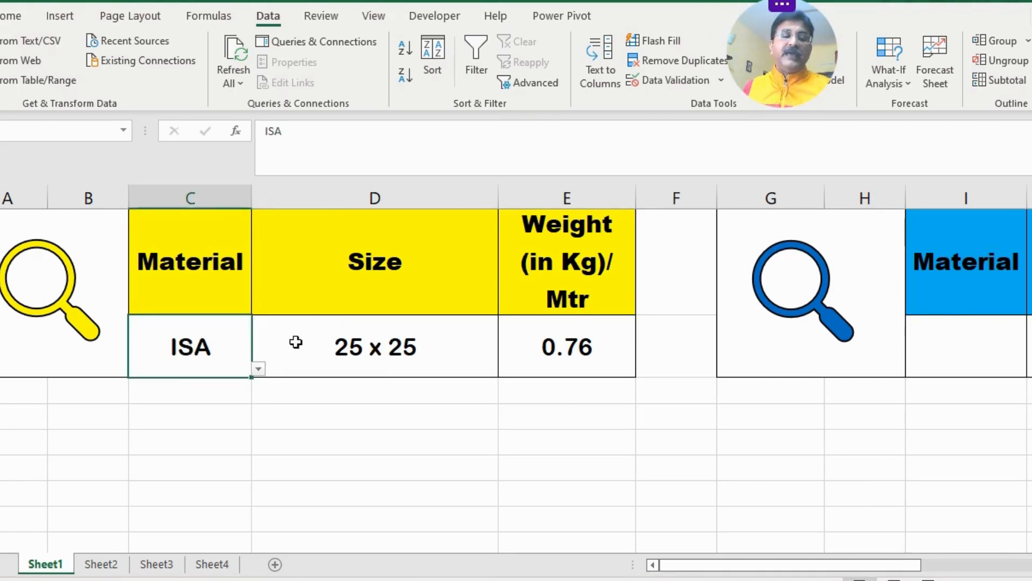
click(347, 342)
click(189, 344)
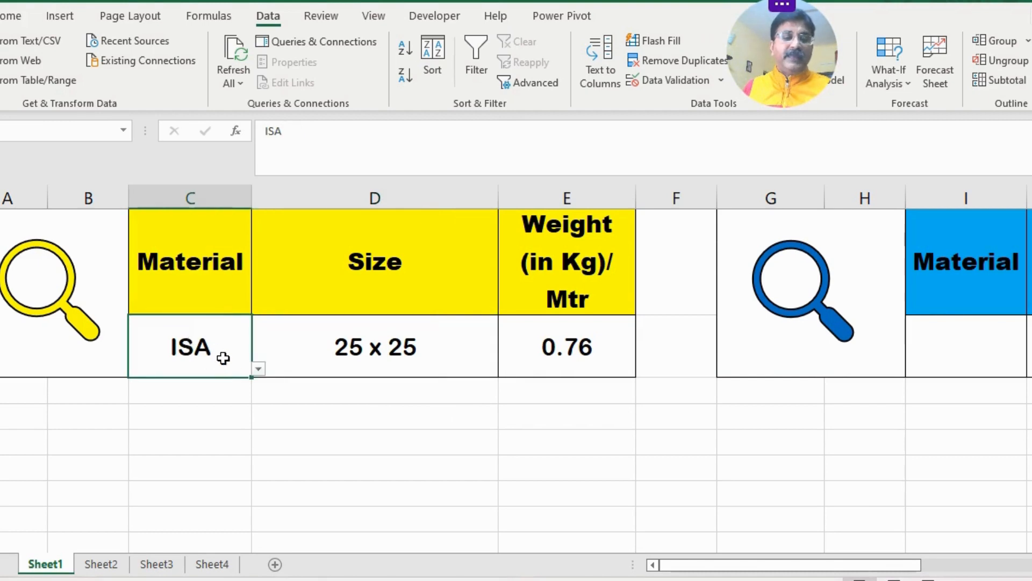
click(374, 345)
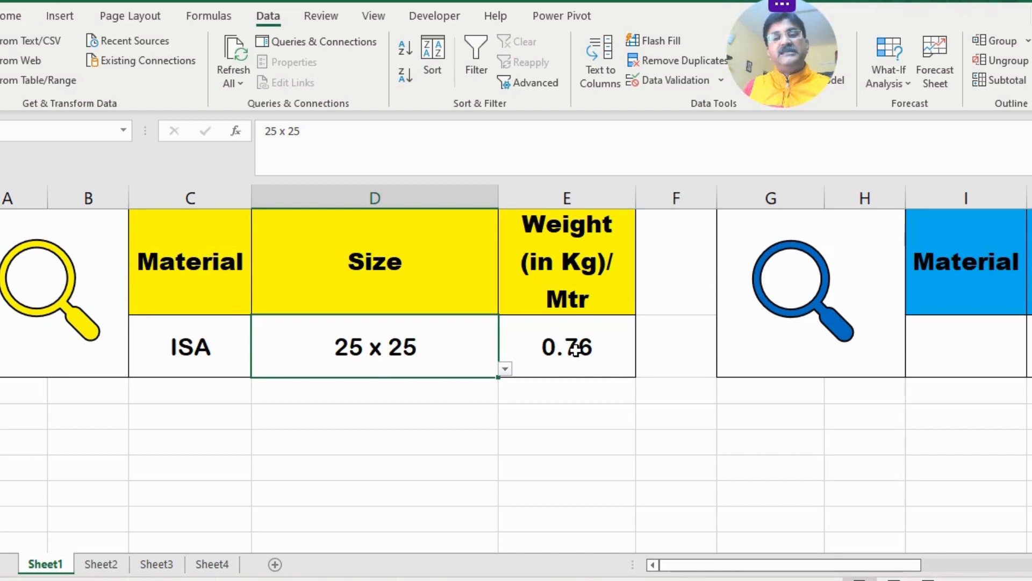
Step: Choose MS Flat as the material and 50 mm X 5 mm as the size in the yellow lookup form
click(246, 361)
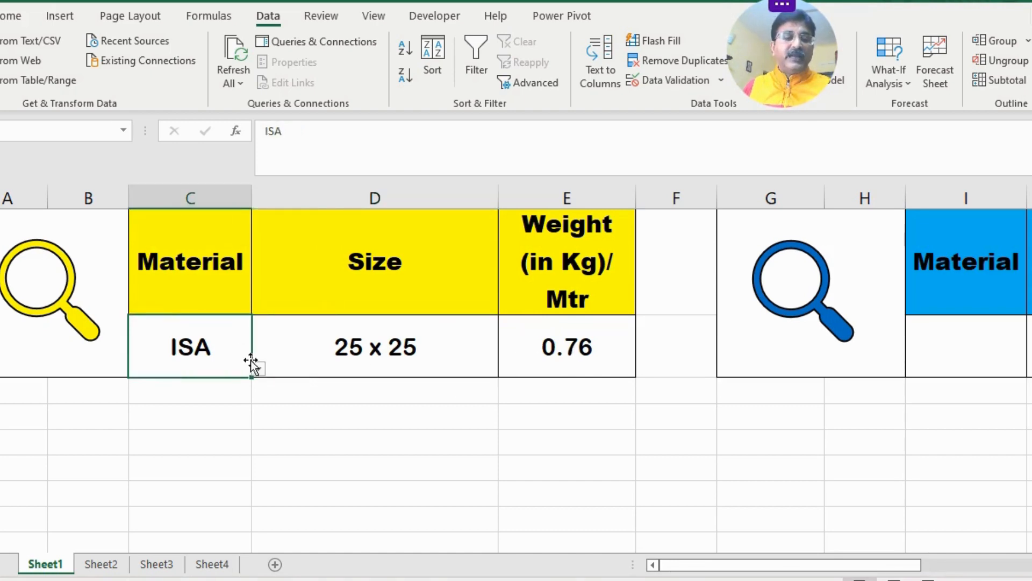
click(259, 369)
click(144, 434)
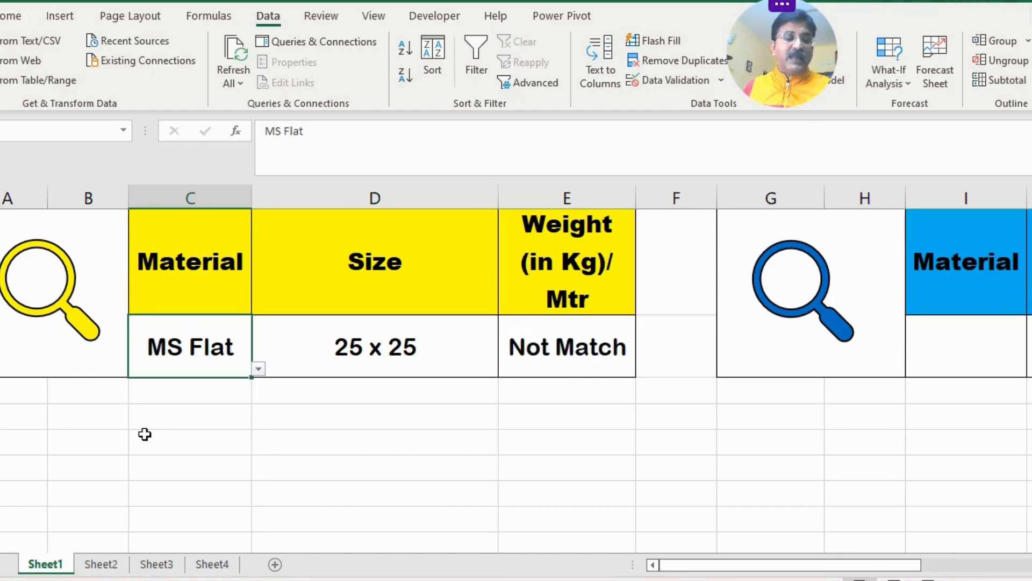
click(336, 347)
click(505, 369)
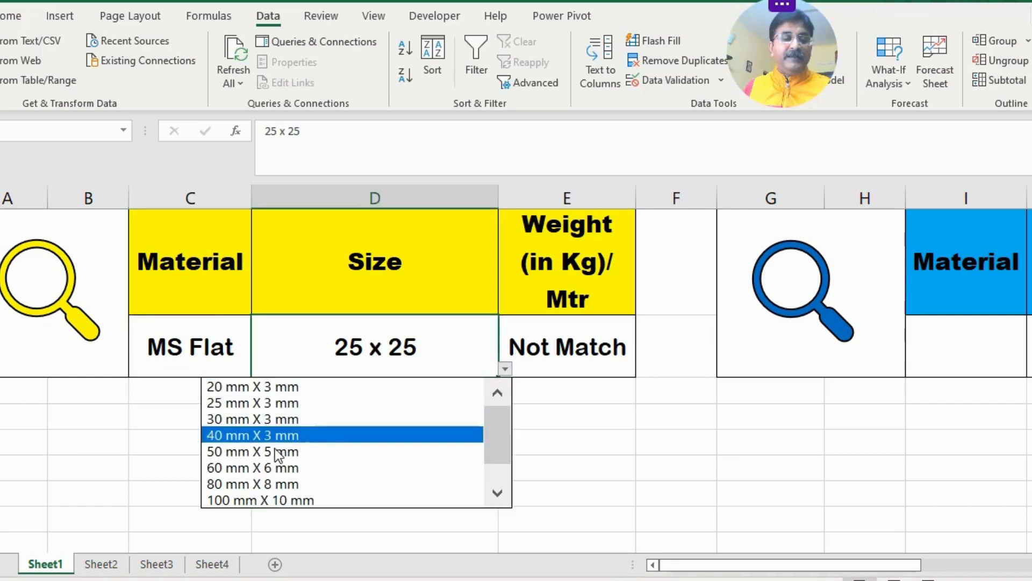
click(276, 449)
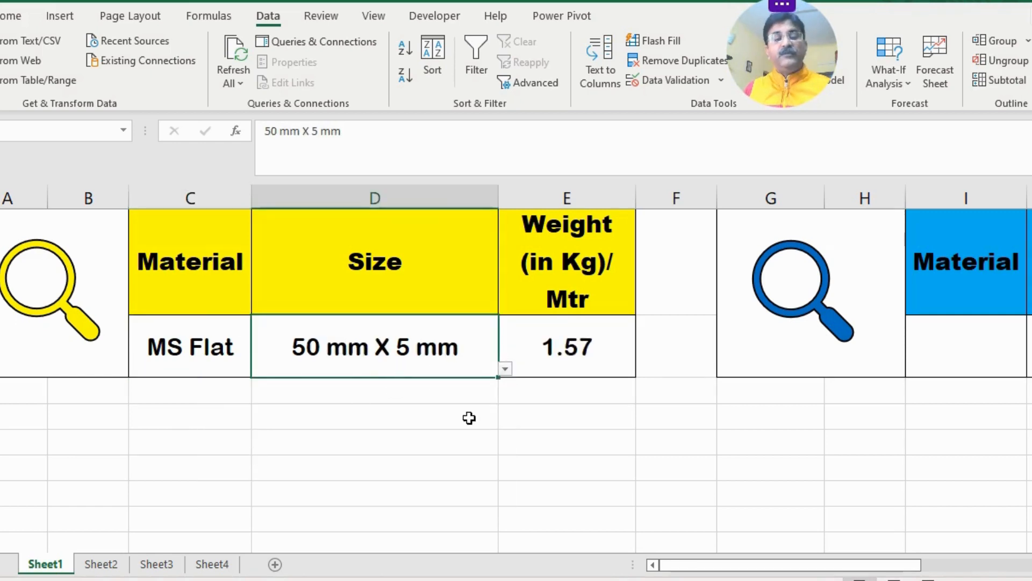
click(573, 345)
click(336, 353)
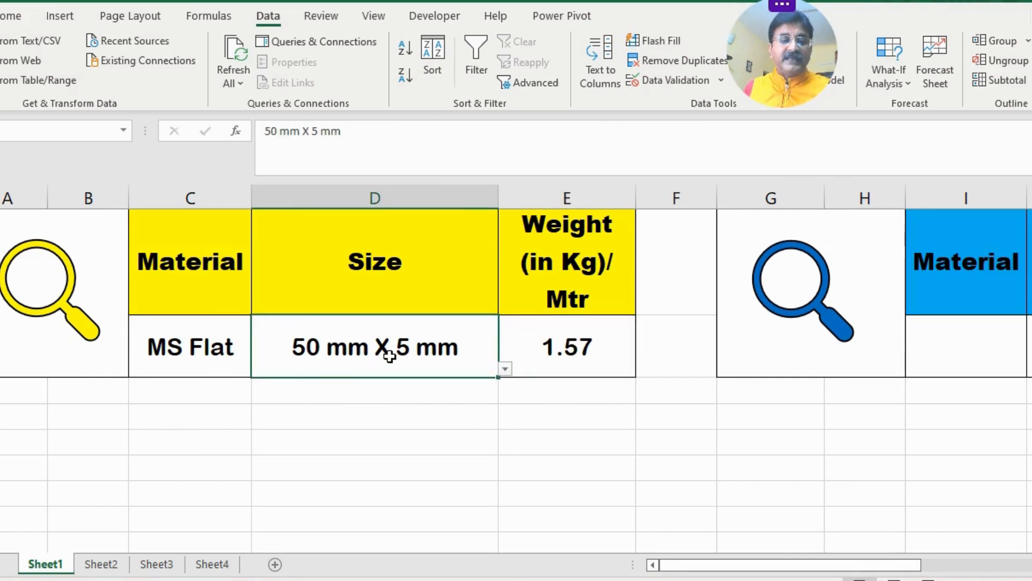
Step: Change the yellow lookup form's material to ISMB and its size to 125 x 70
click(212, 348)
click(258, 371)
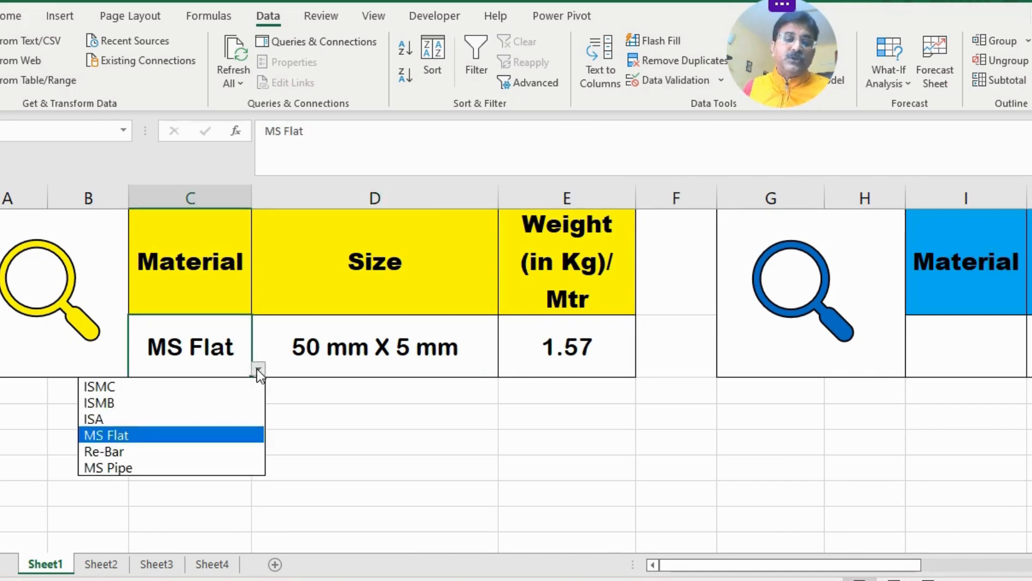
click(138, 404)
click(412, 349)
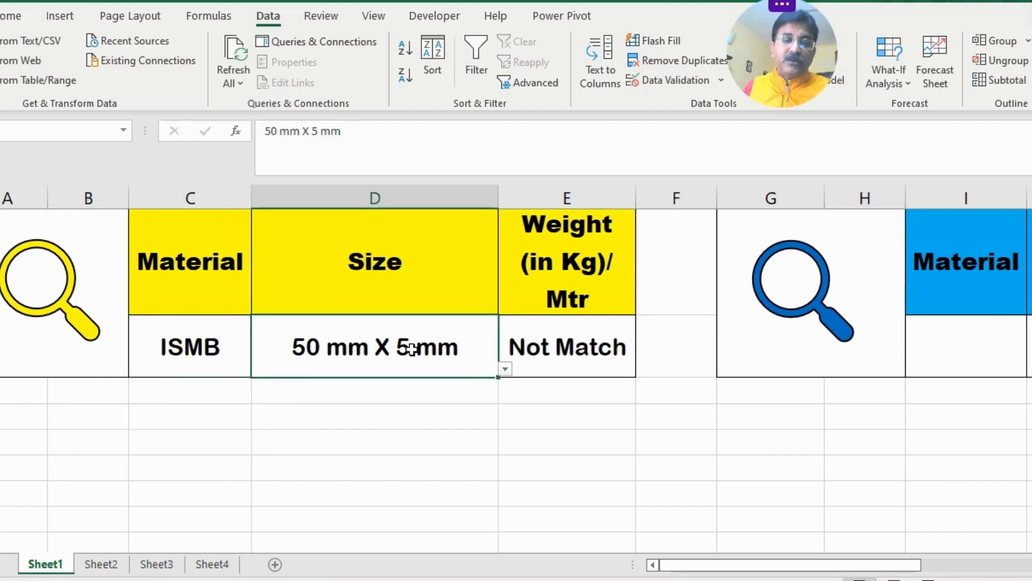
click(506, 370)
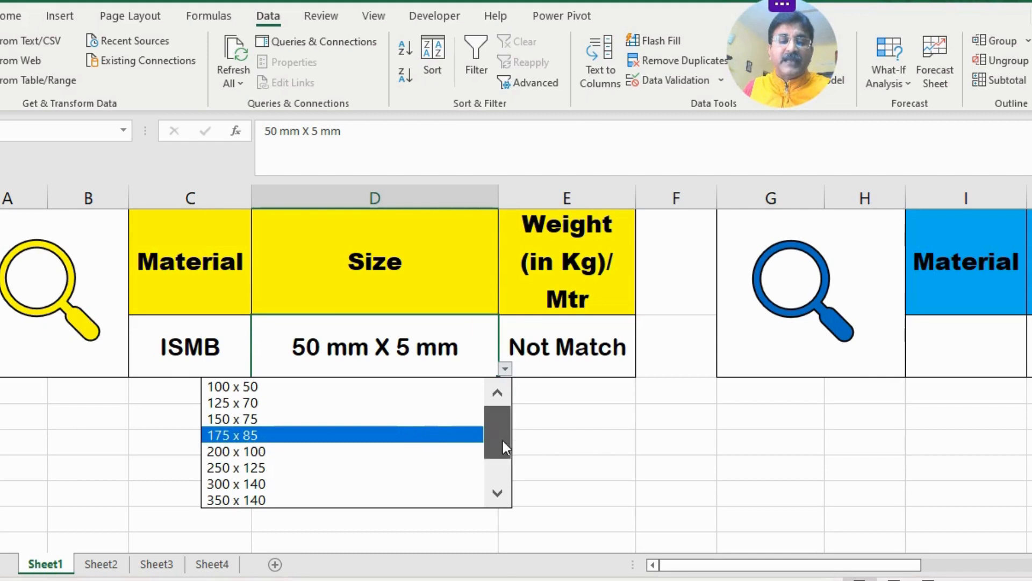
drag(502, 440, 496, 412)
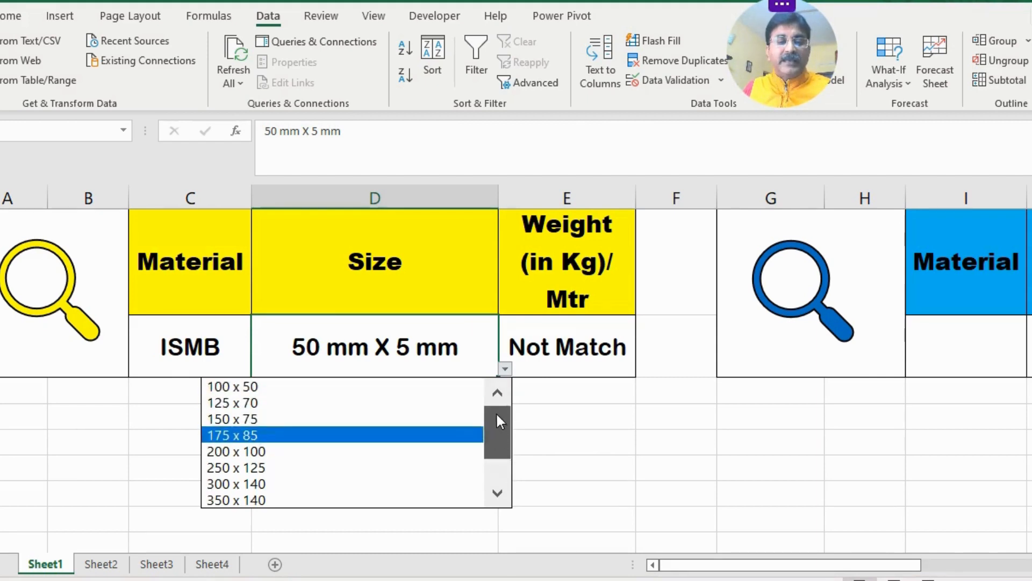
click(324, 333)
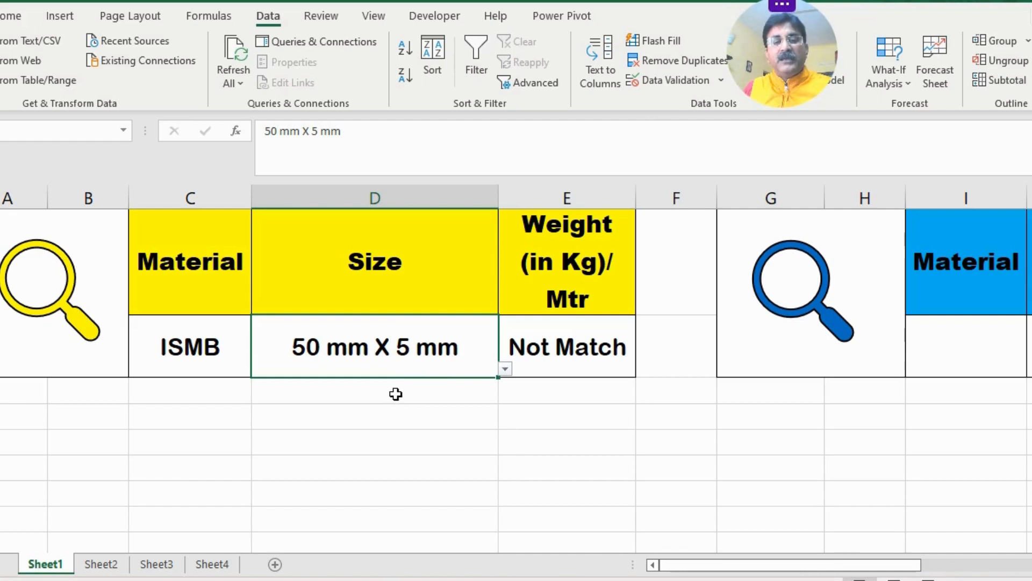
click(506, 370)
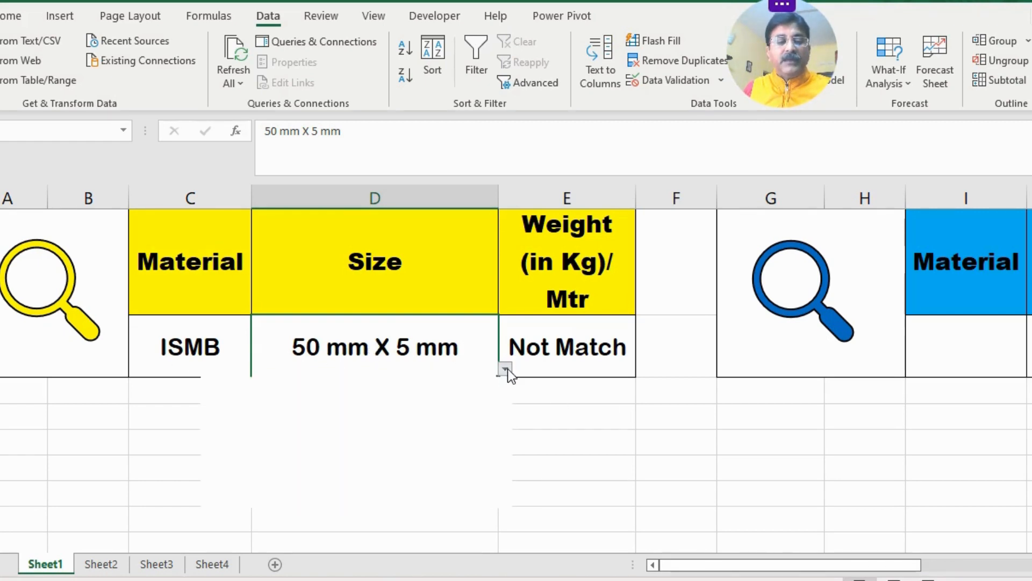
click(288, 398)
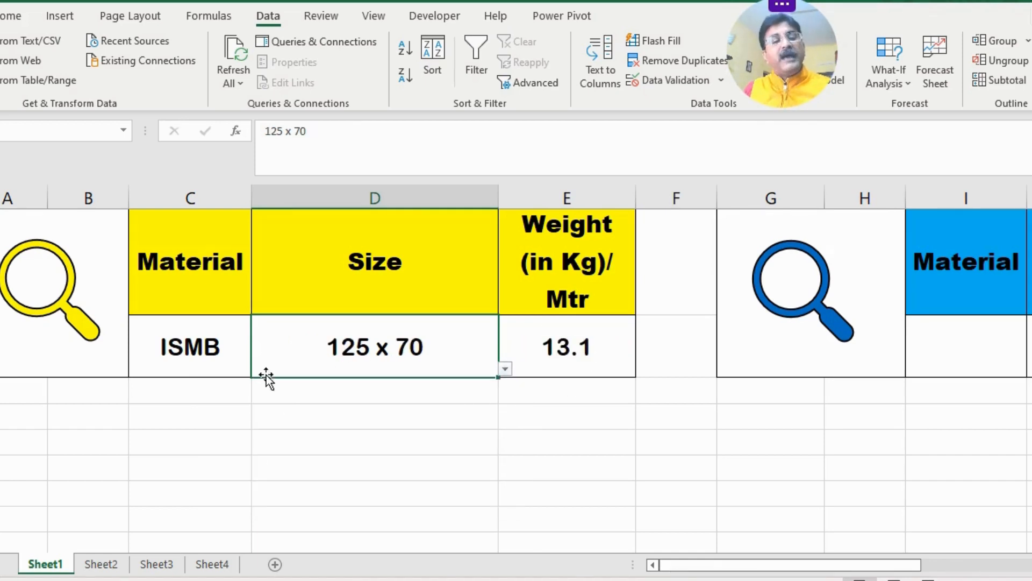
click(269, 402)
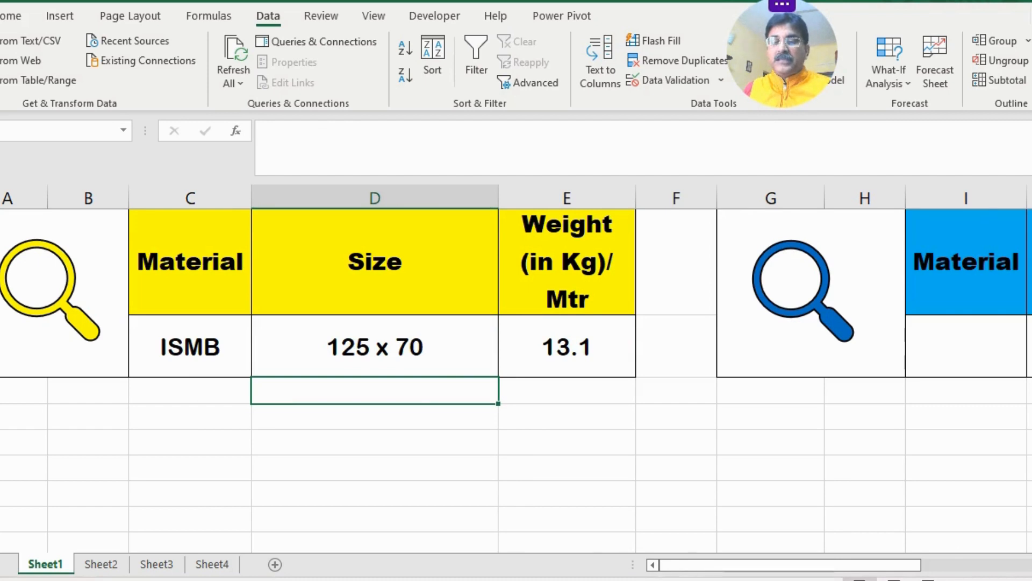
Step: Set the data validation of the empty Material cell in the blue lookup form to allow a List
scroll(961, 540, right, 2)
scroll(516, 377, right, 2)
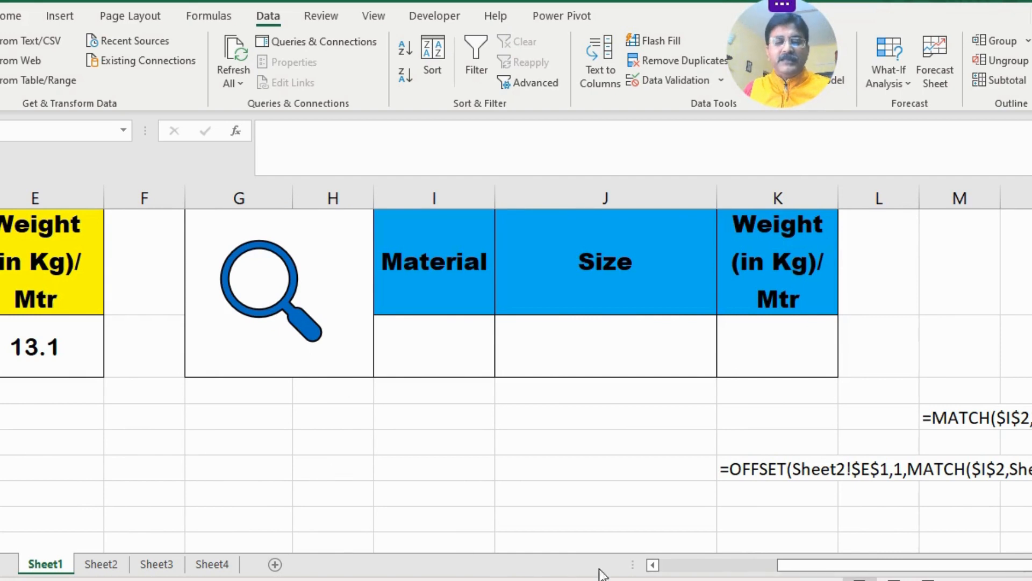
drag(652, 565, 653, 565)
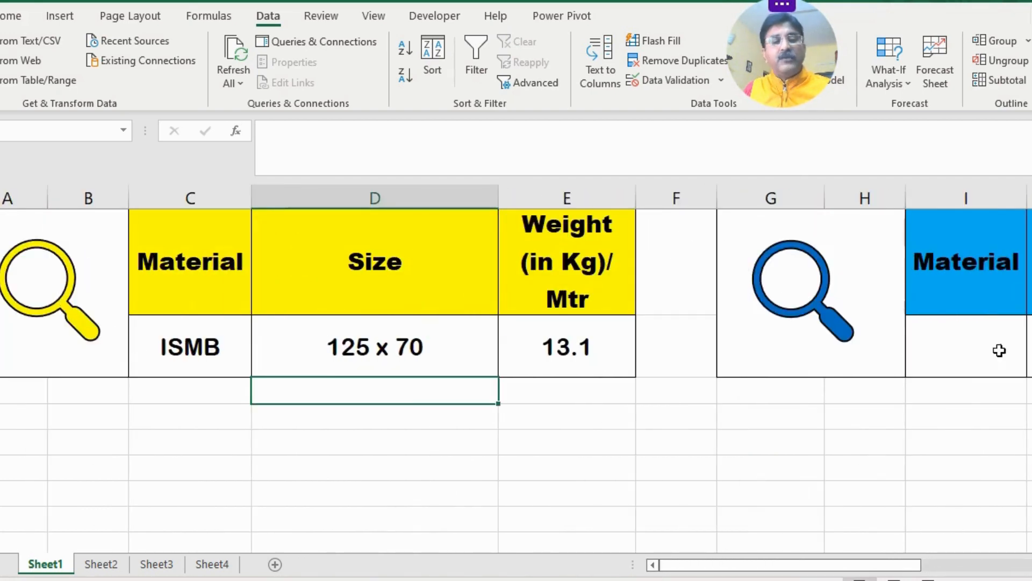
scroll(517, 376, right, 4)
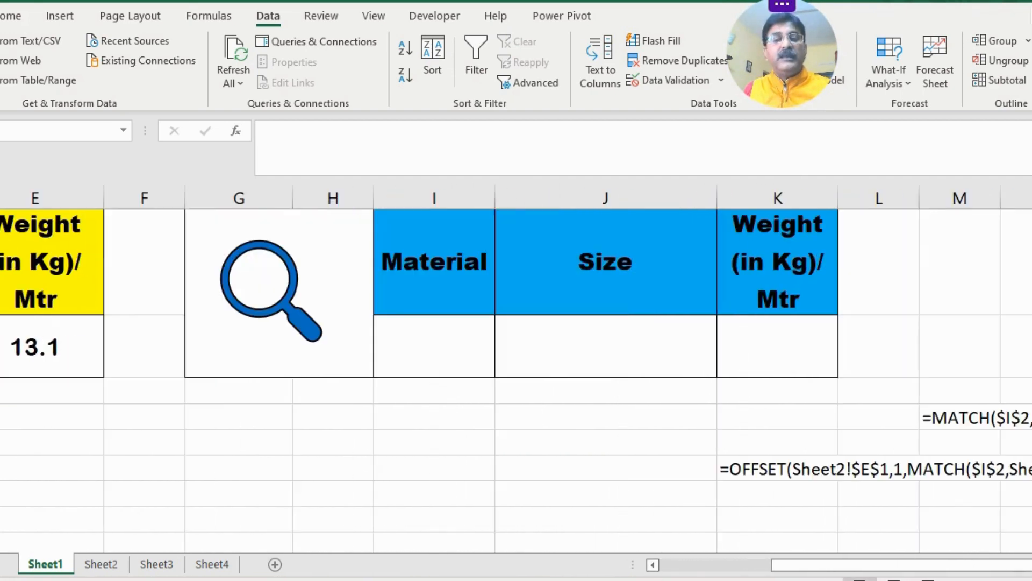
click(474, 424)
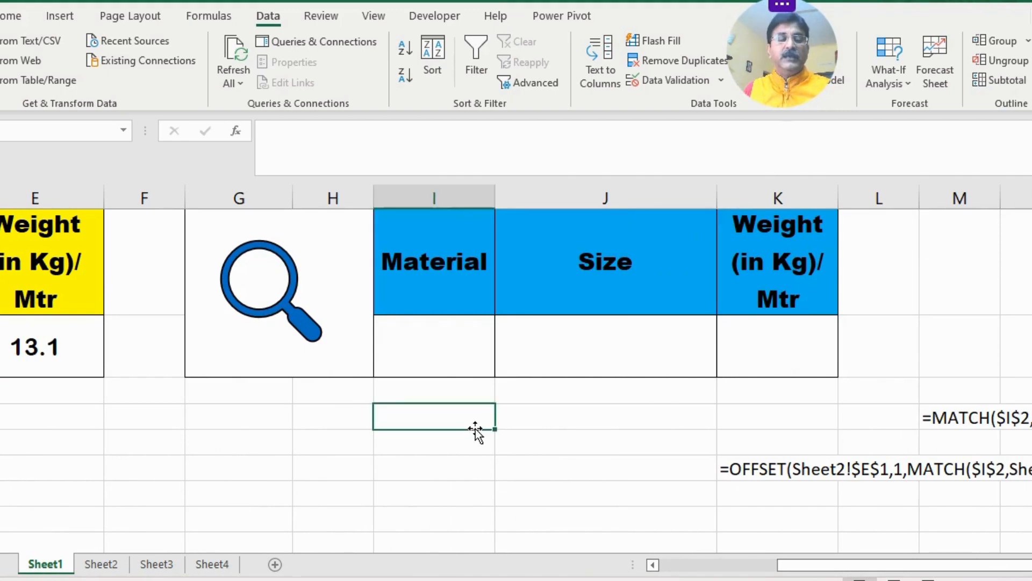
click(443, 345)
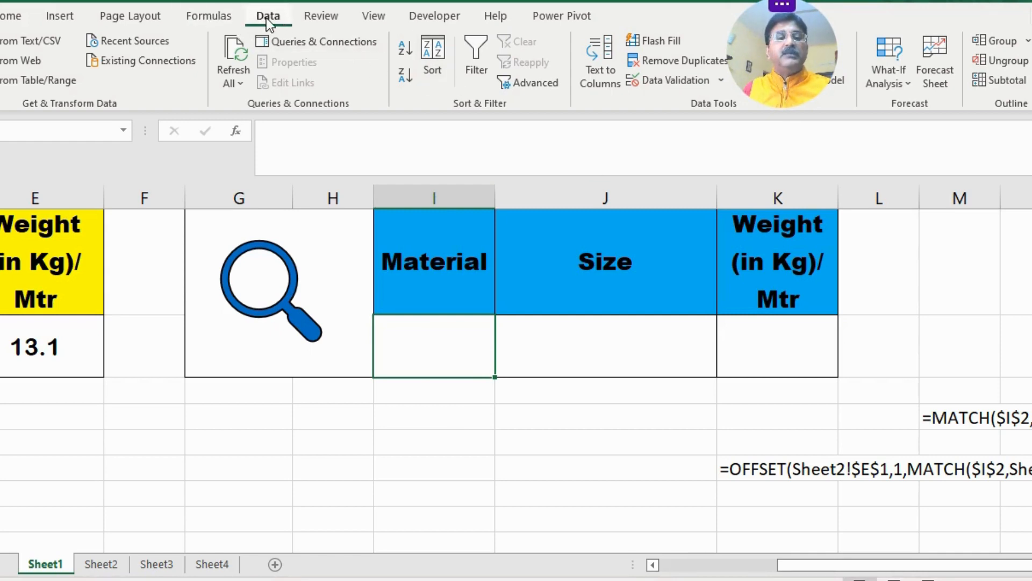
click(666, 82)
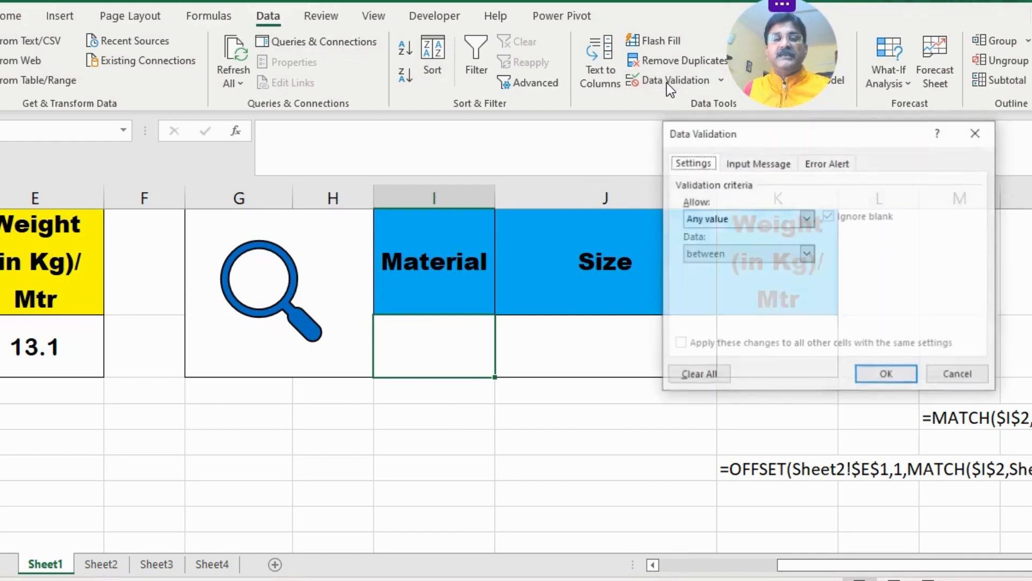
click(808, 218)
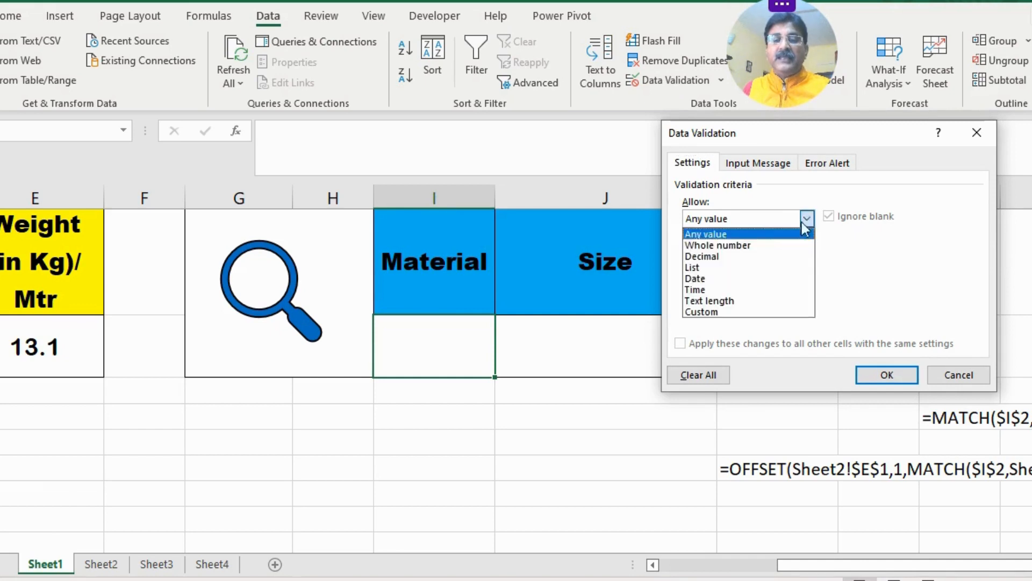
click(725, 267)
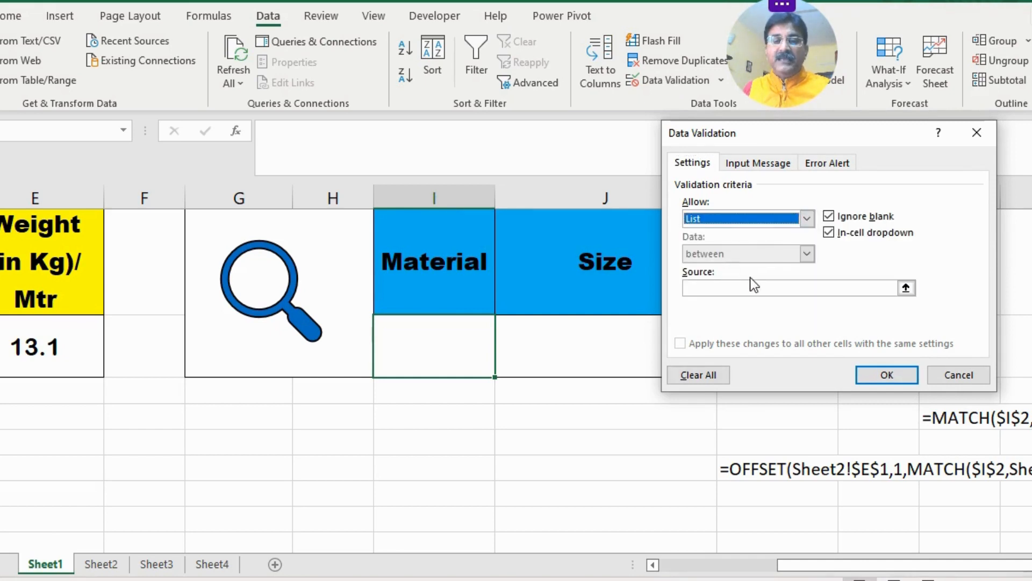
Step: Use the material headings in Sheet2 F1:K1, ISMC through MS Pipe, as the list source and apply the validation
click(906, 289)
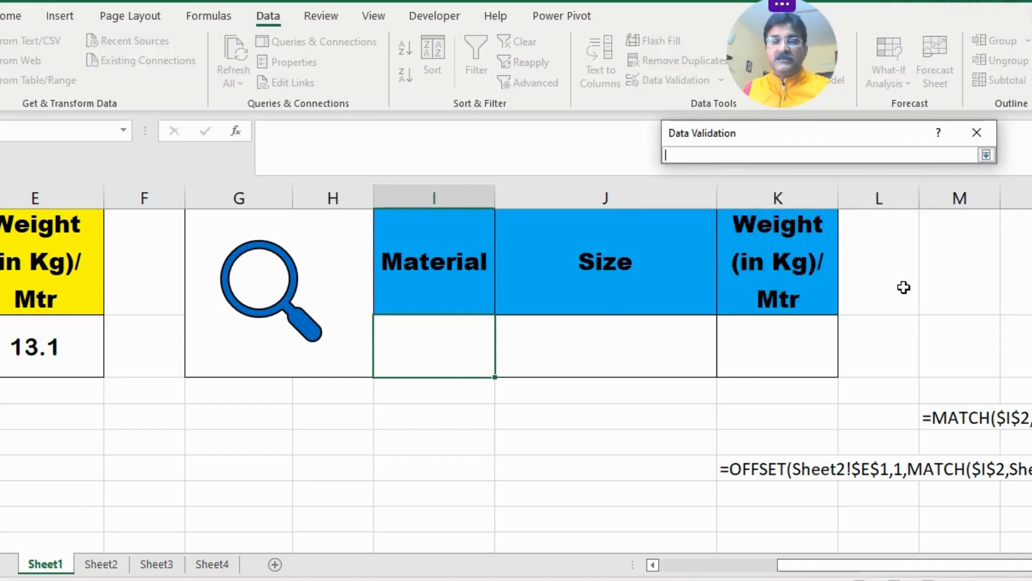
click(117, 570)
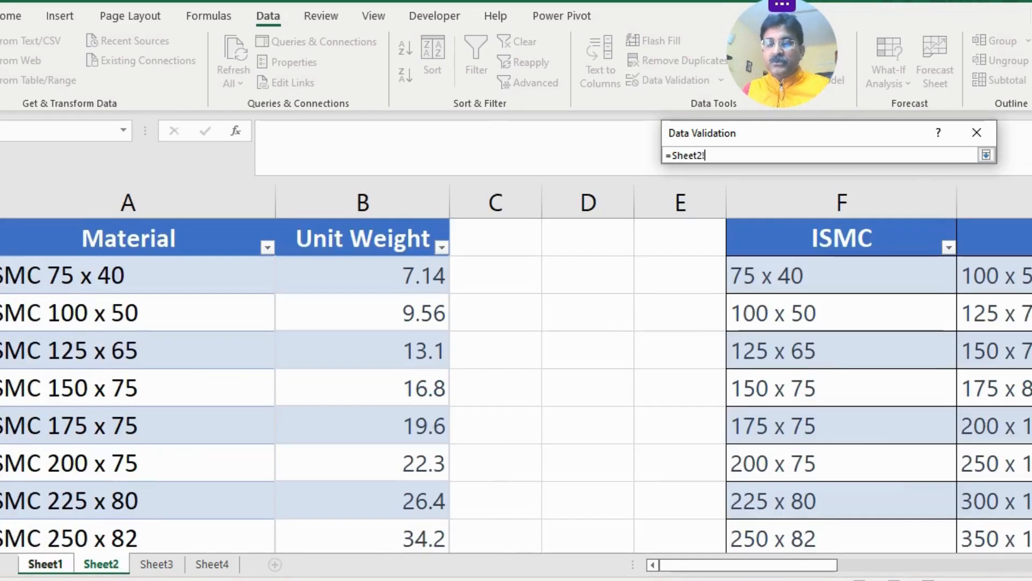
scroll(392, 240, right, 3)
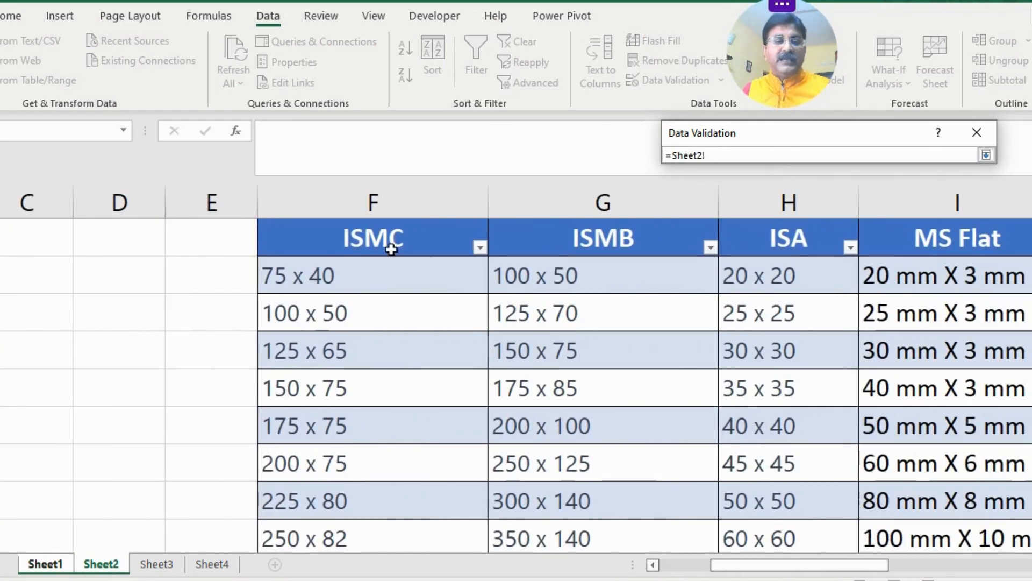
drag(312, 235, 752, 240)
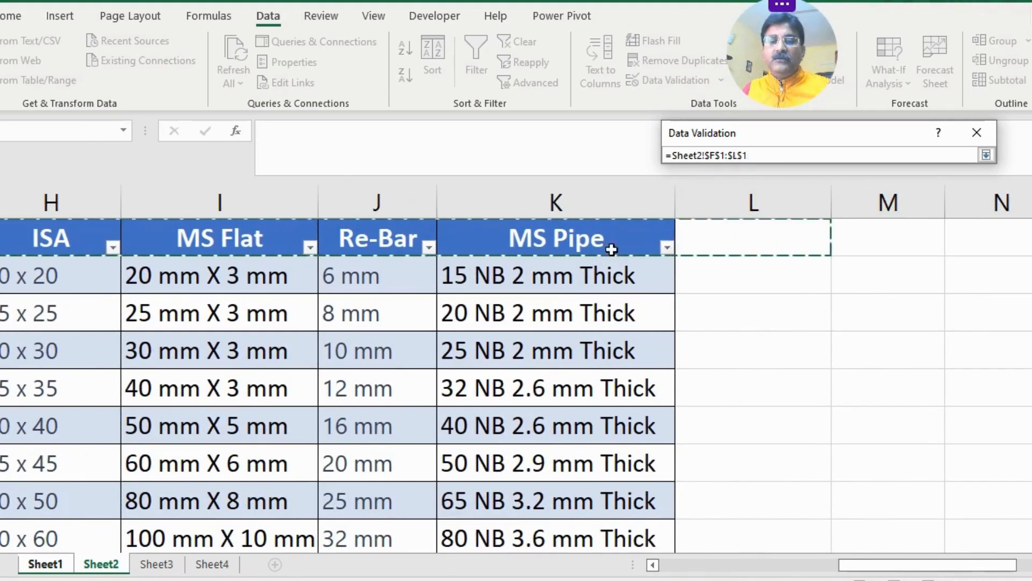
key(shift+Left)
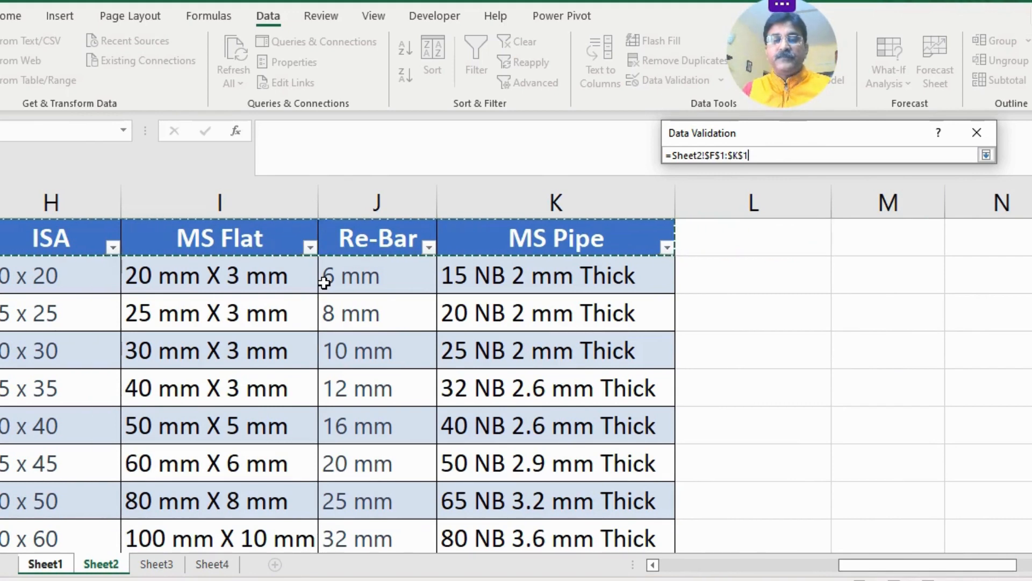
click(986, 155)
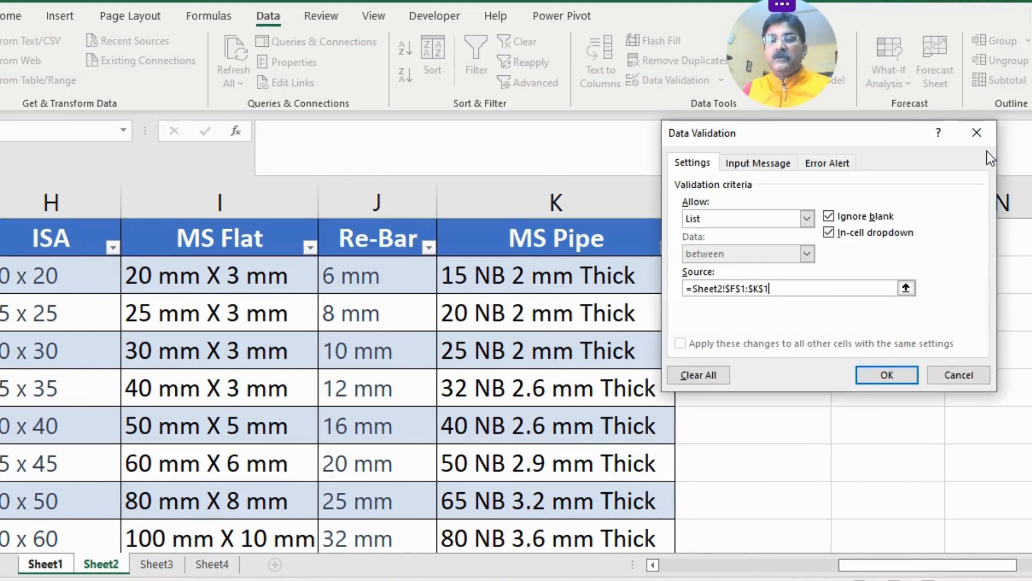
click(887, 374)
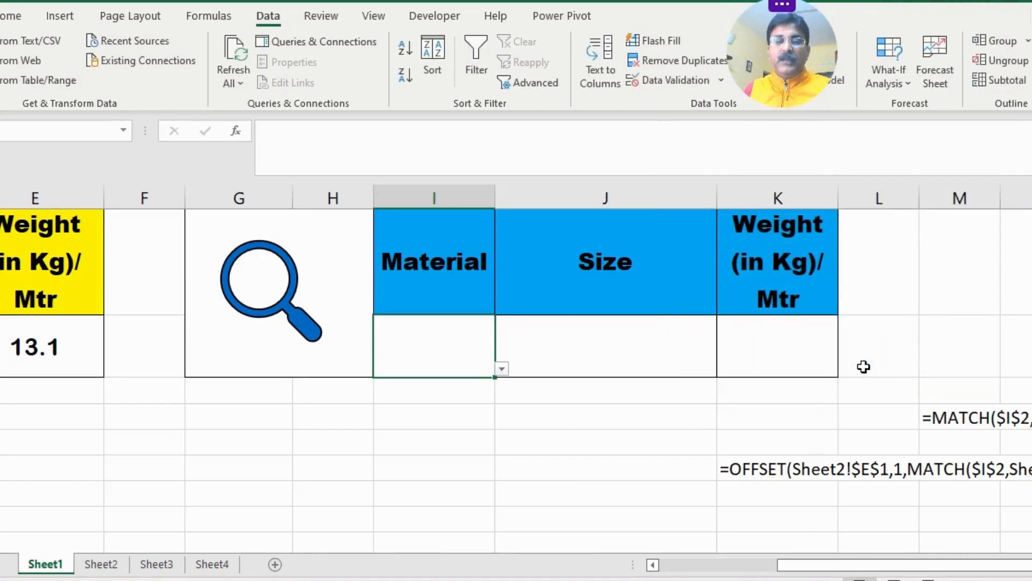
Step: Test the blue form's Material drop-down by choosing ISMC, Re-Bar and MS Pipe in turn
click(501, 370)
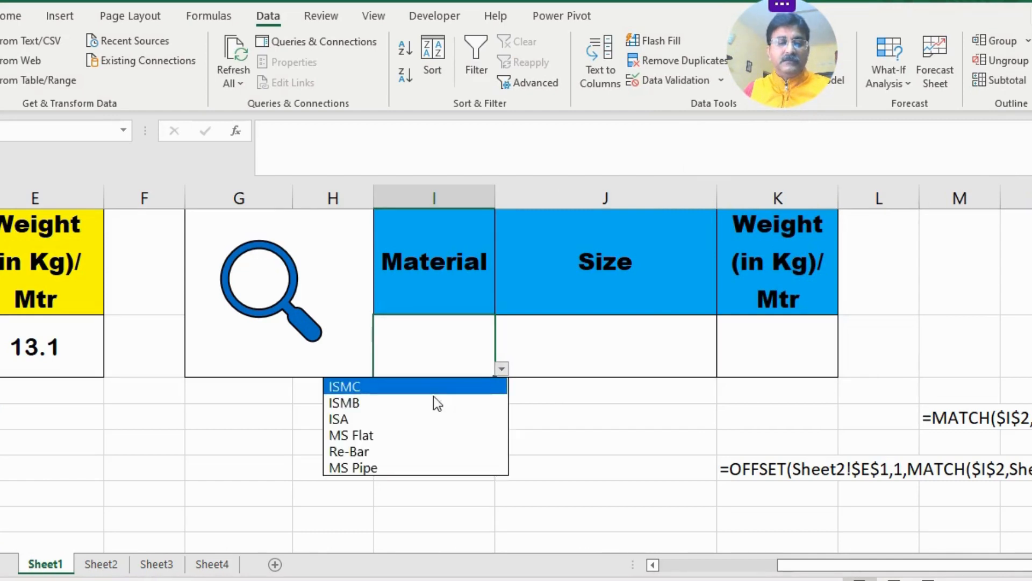
click(367, 389)
click(501, 370)
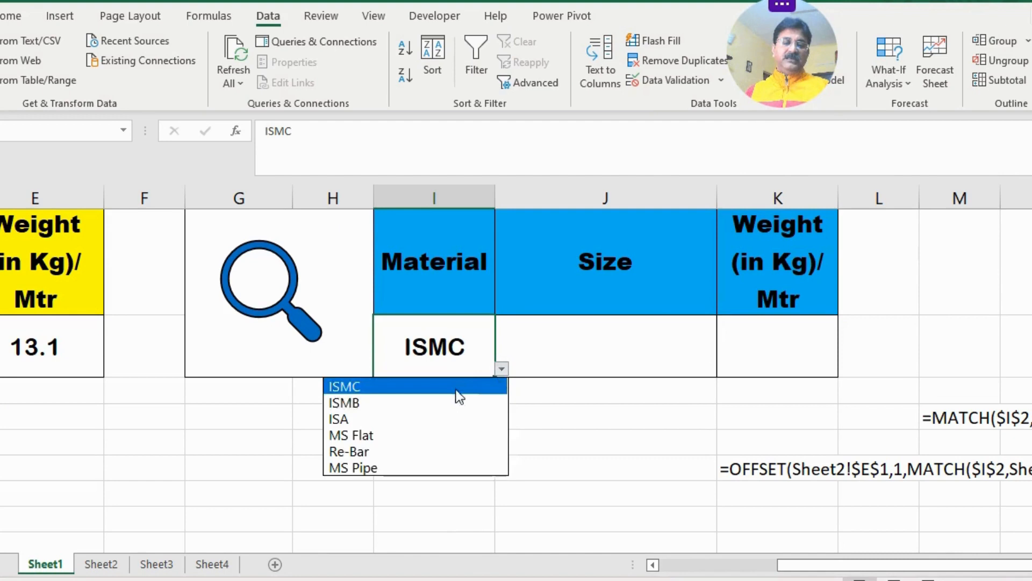
click(363, 450)
click(501, 370)
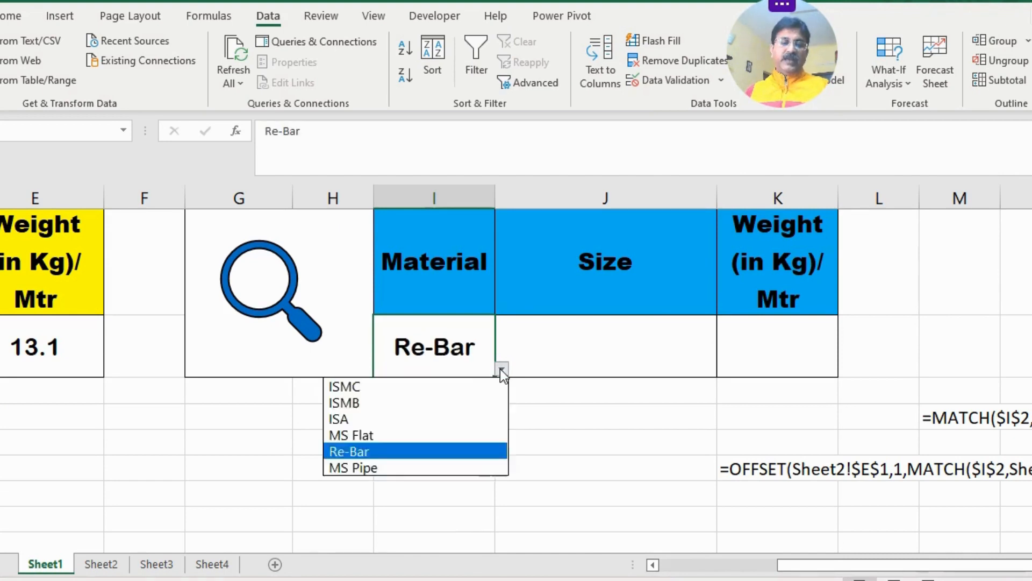
click(360, 466)
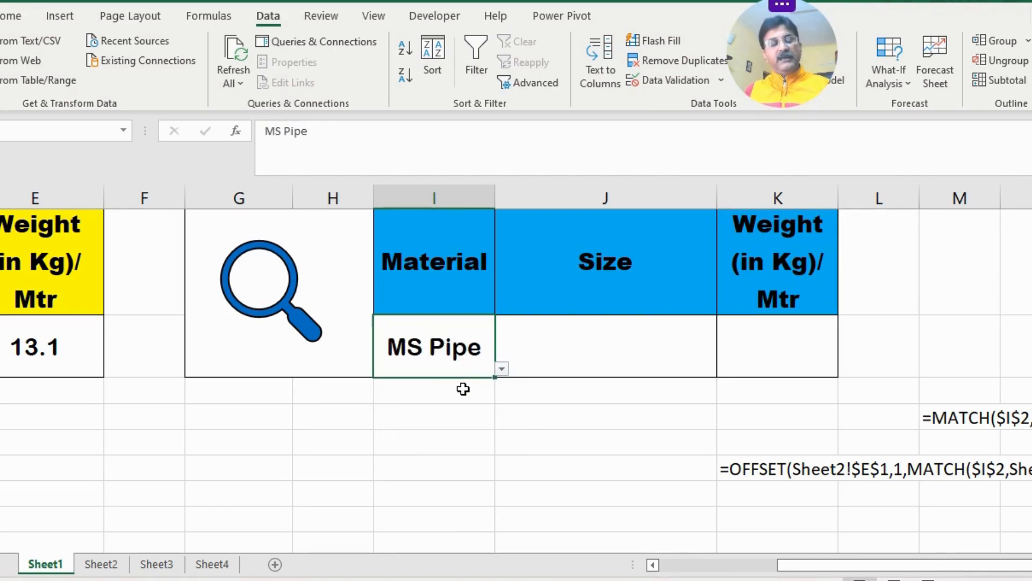
click(516, 412)
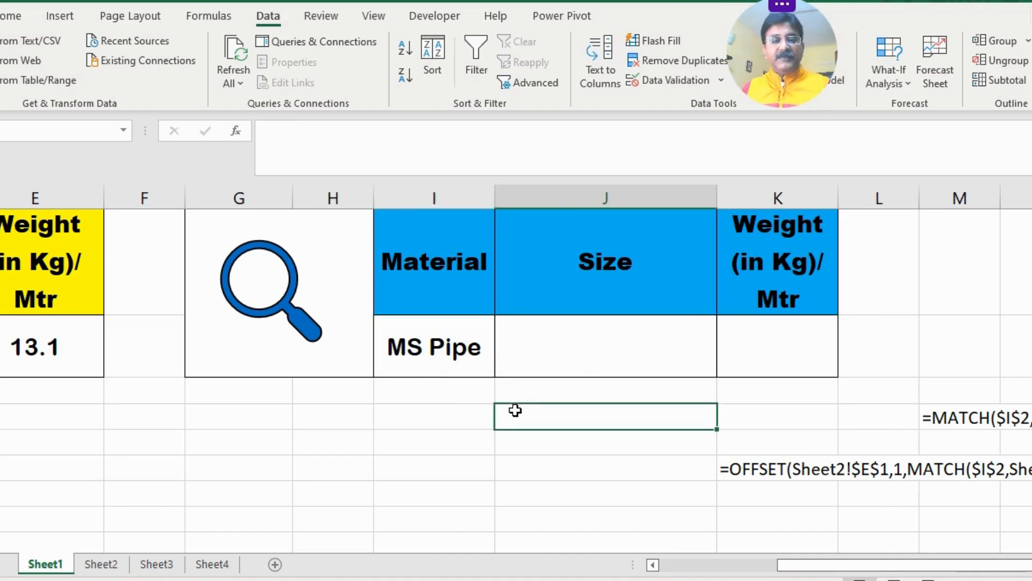
click(467, 346)
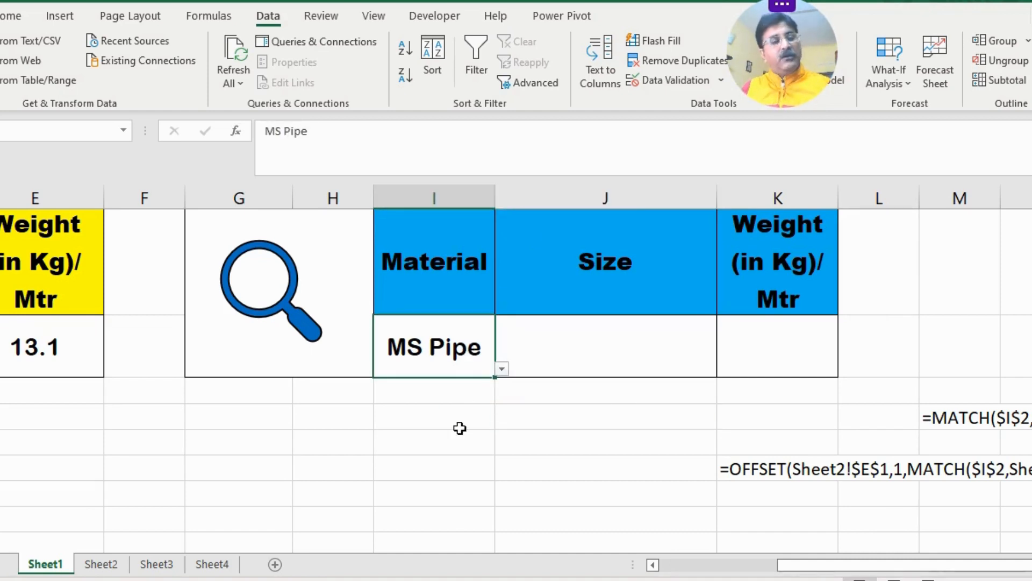
click(608, 350)
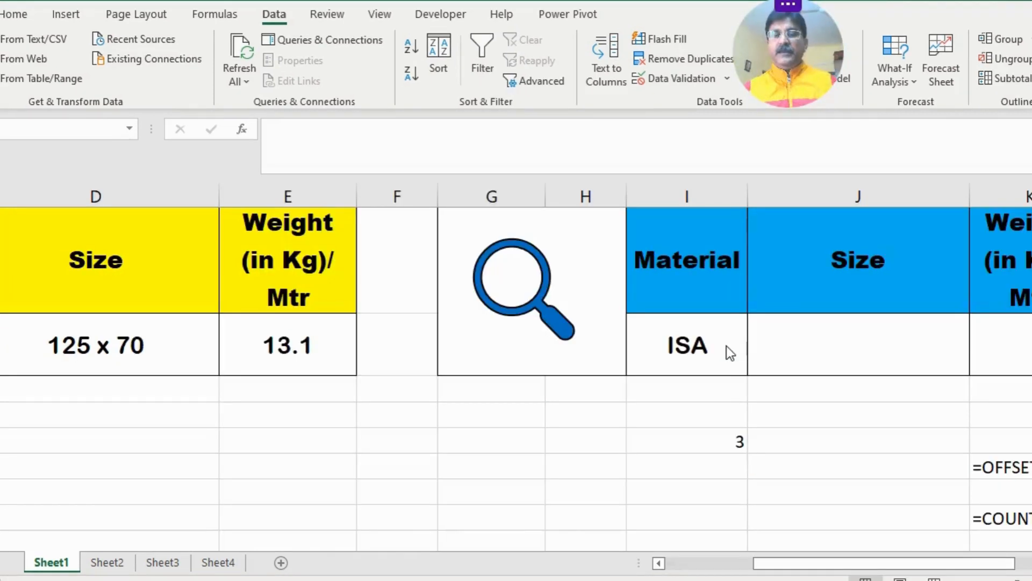
Step: Choose MS Flat in the blue form's Material drop-down
click(841, 346)
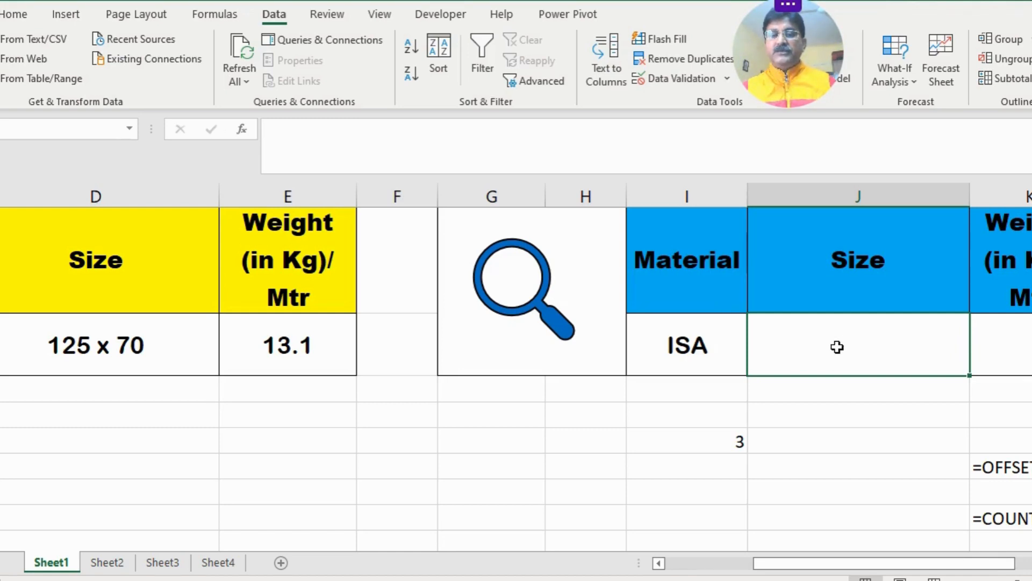
click(692, 345)
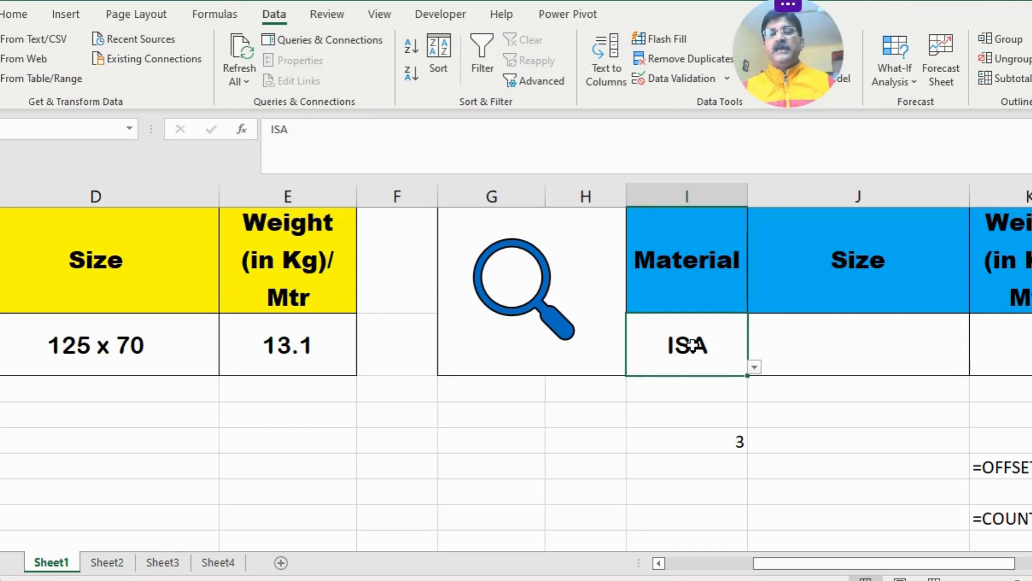
click(847, 343)
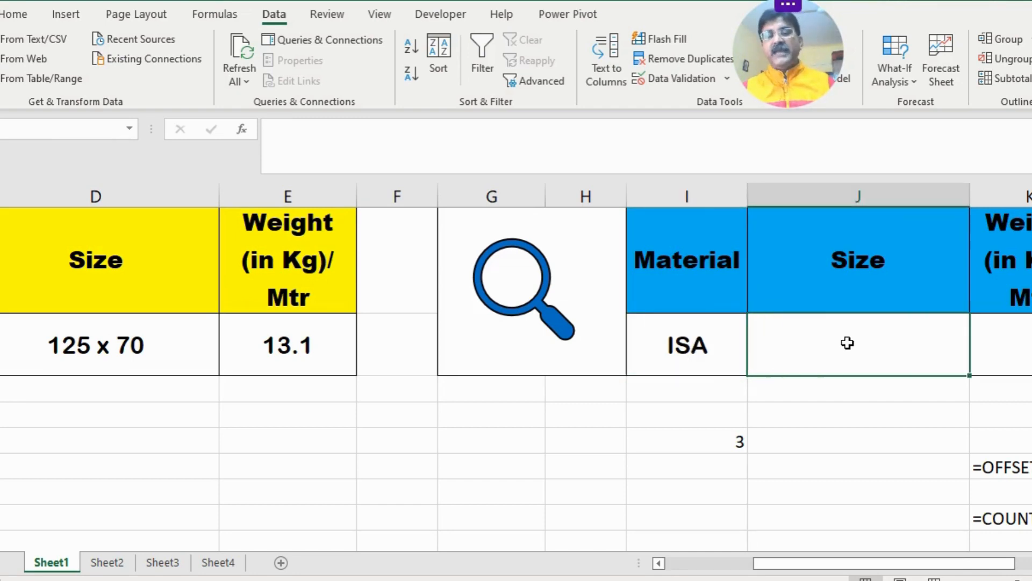
click(730, 362)
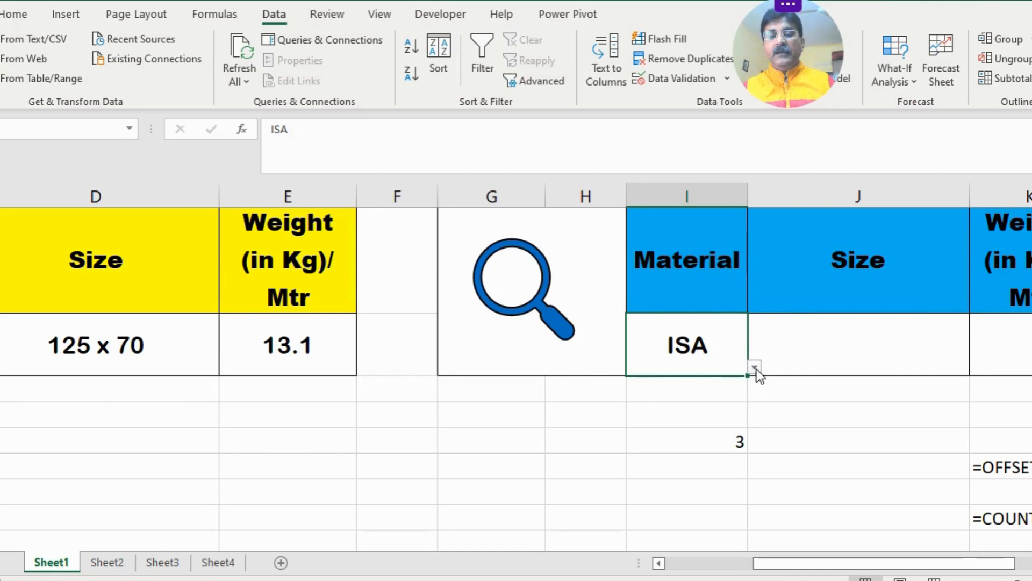
click(755, 368)
click(632, 432)
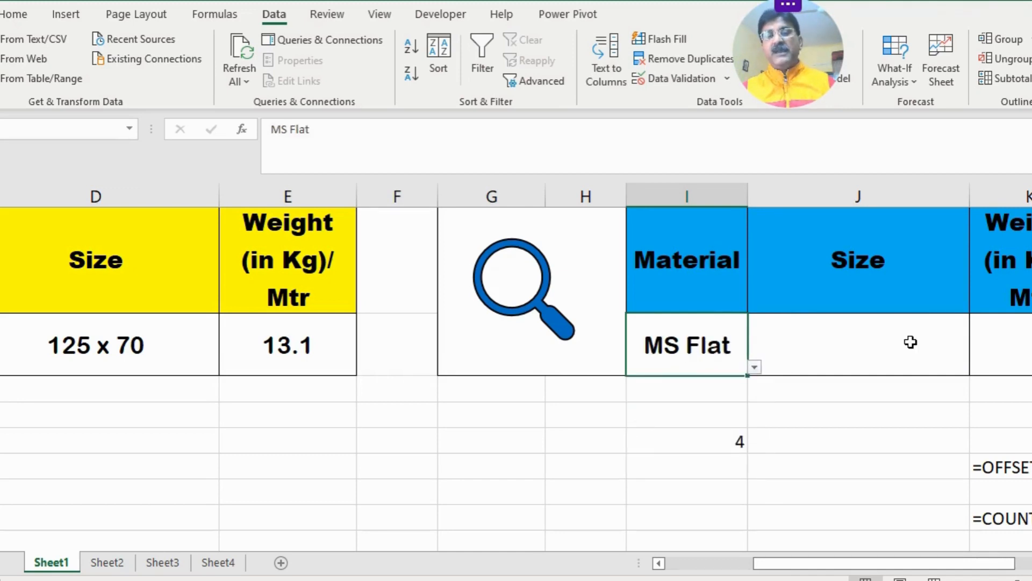
click(910, 342)
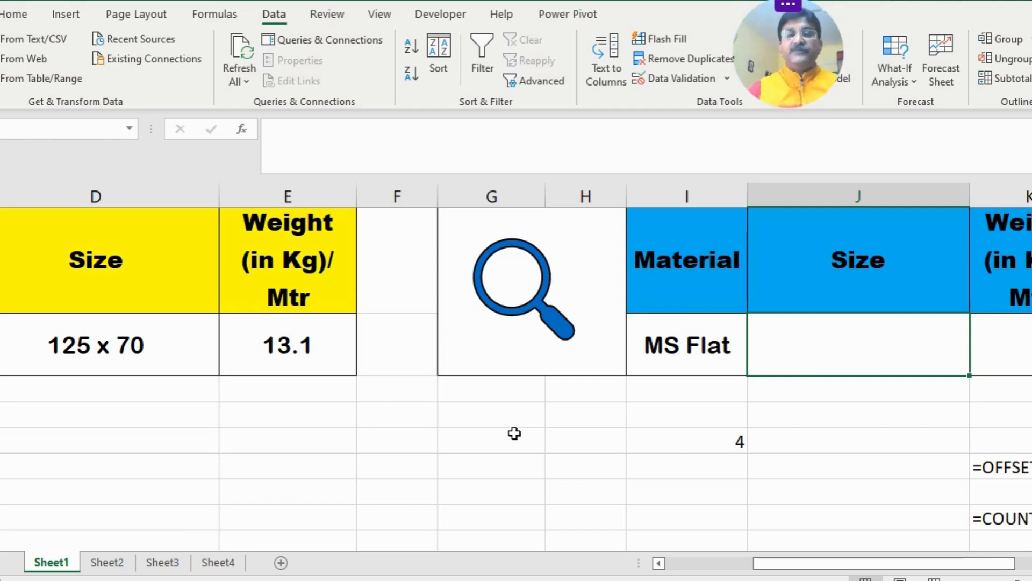
Step: Start an OFFSET formula in the column G cell level with the helper number in column I, using Sheet2 cell E1 as the reference
click(478, 436)
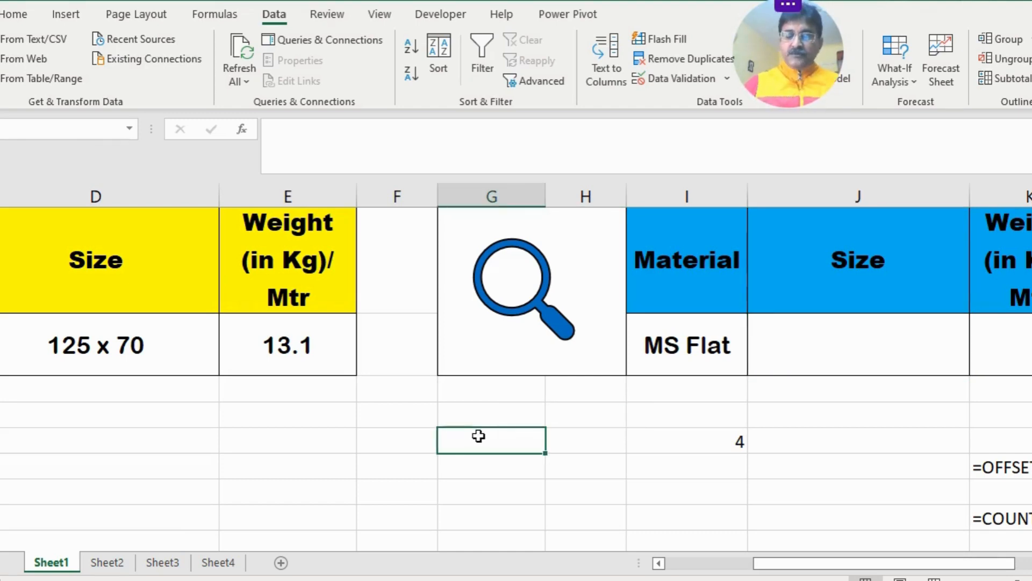
text(=offs)
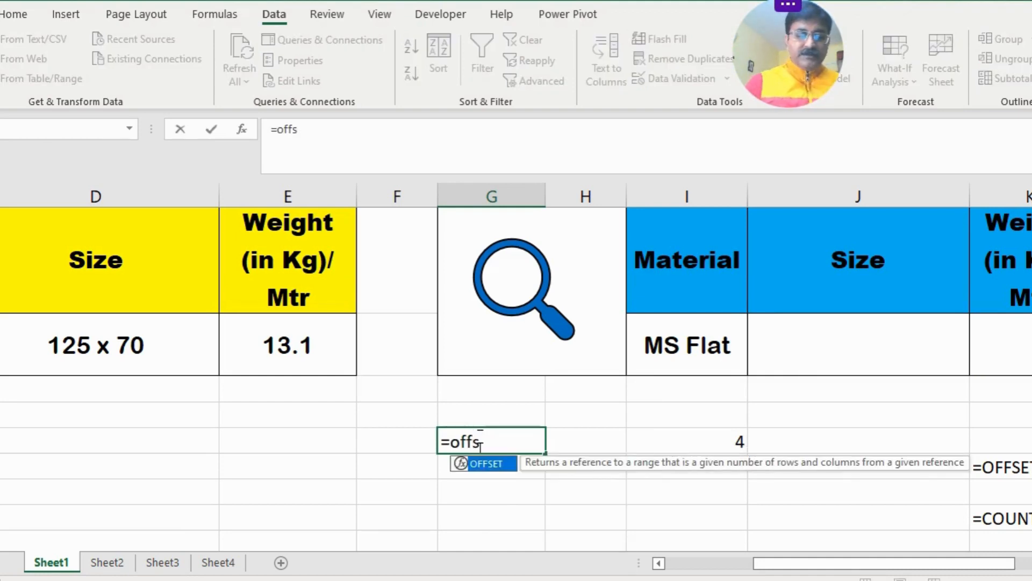
text(et)
key(Tab)
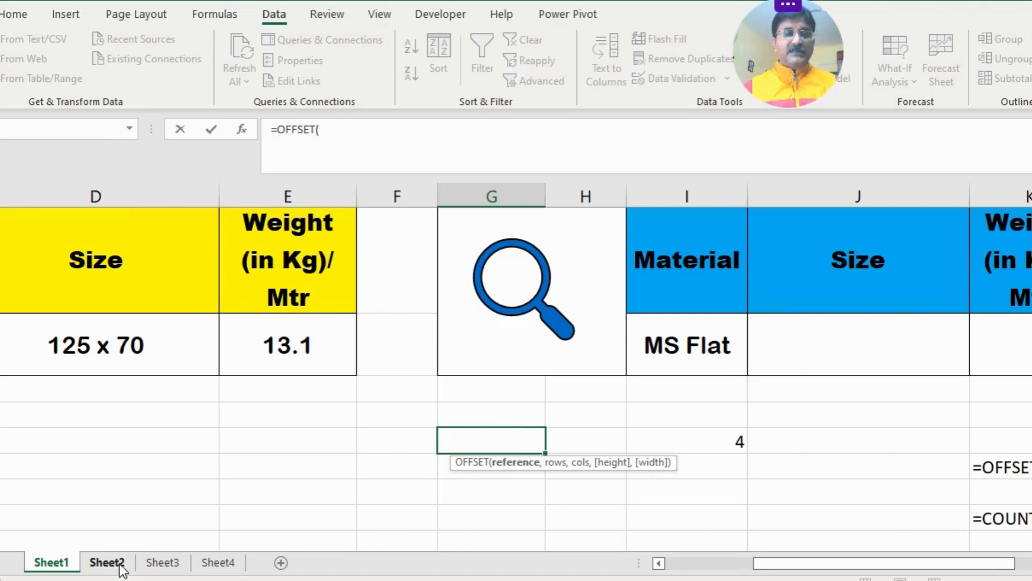
click(101, 565)
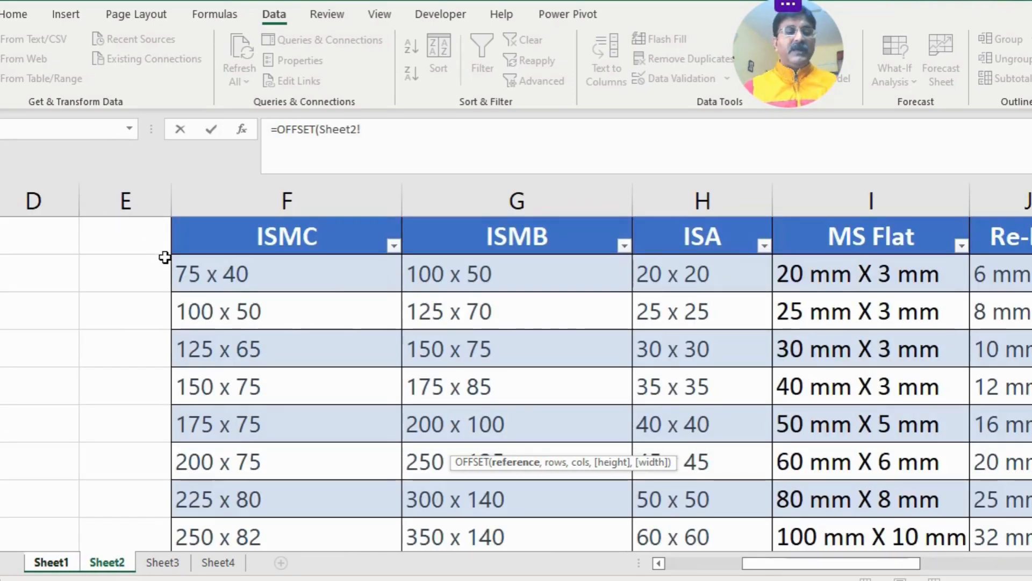
click(124, 230)
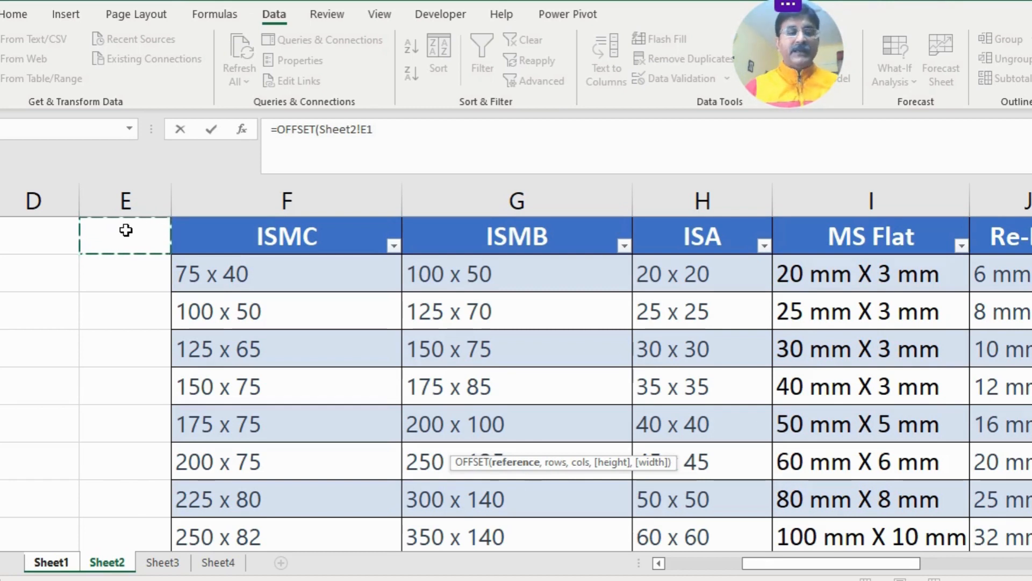
text(,)
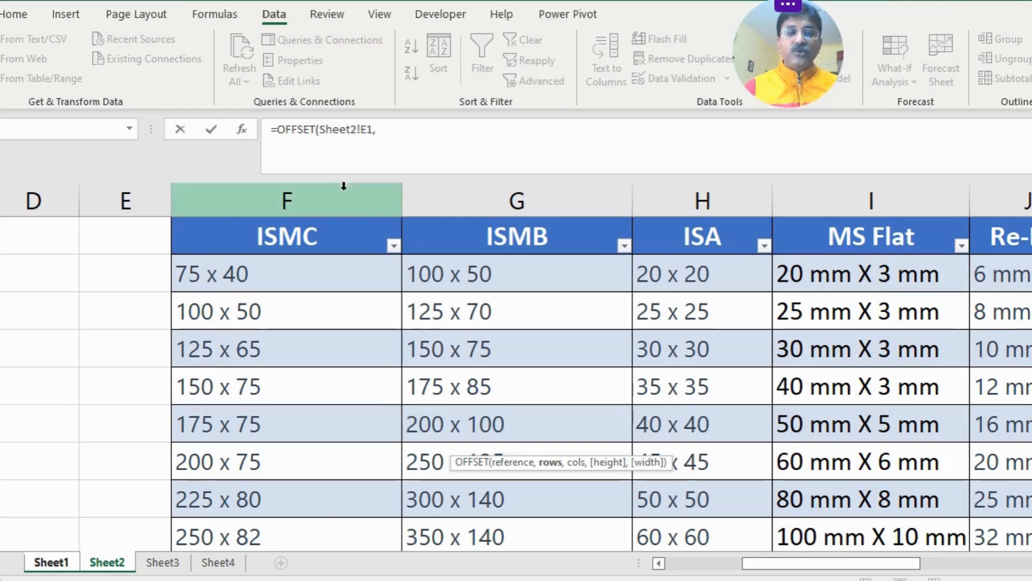
Step: Complete the OFFSET formula with 1 row, 2 columns, a height of 20 and a width of 1
click(382, 129)
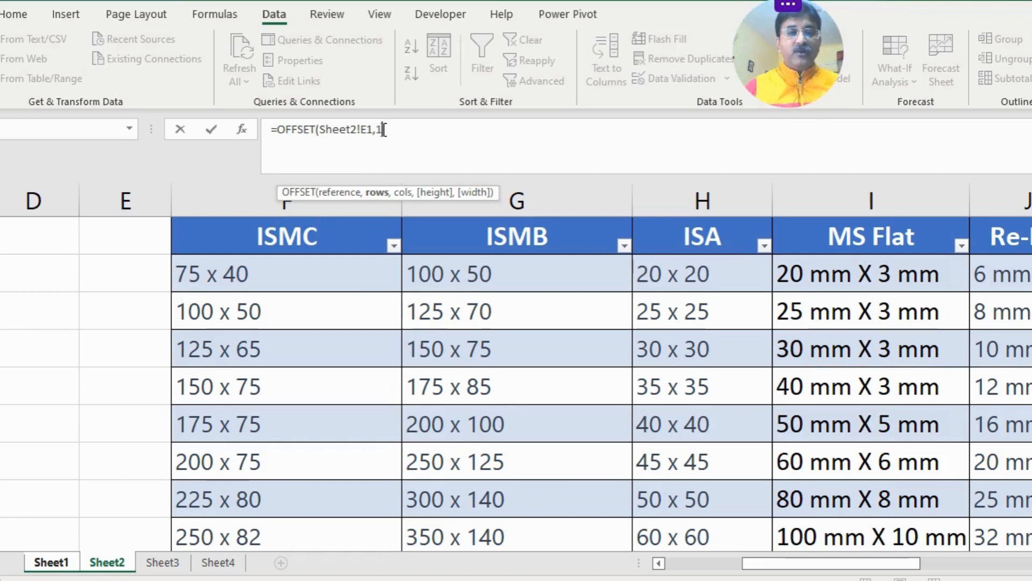
text(,2)
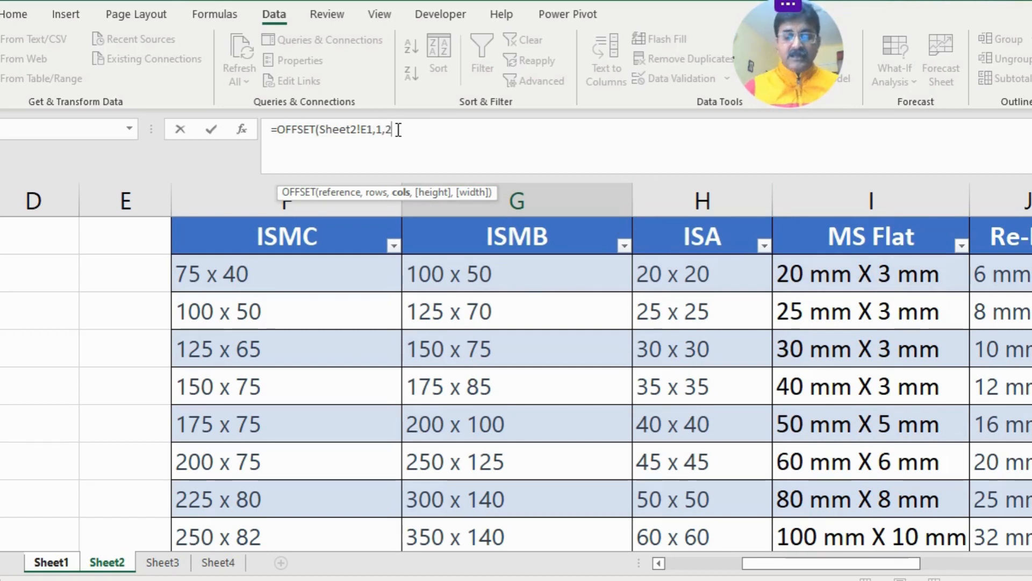
text(,)
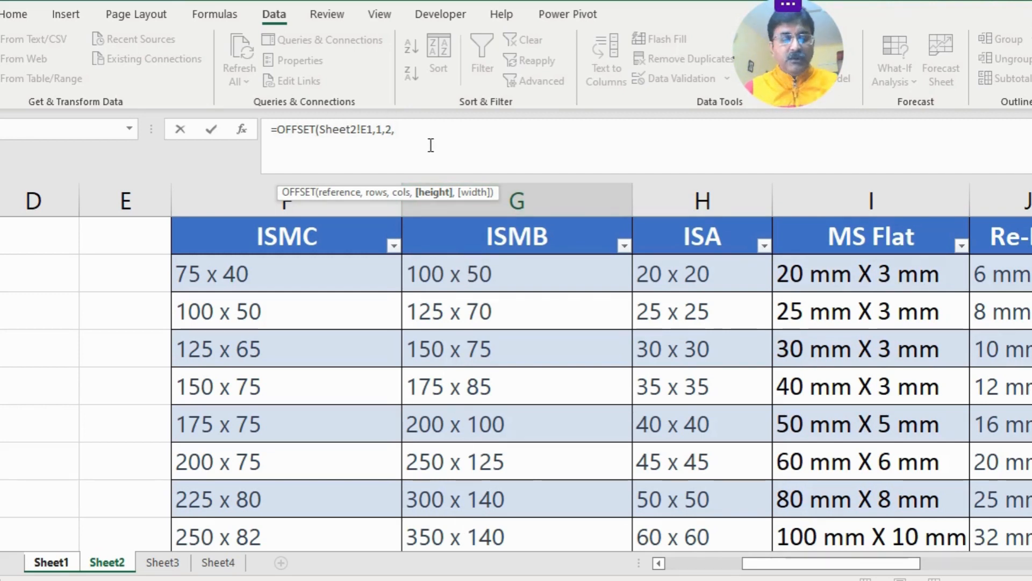
text(20)
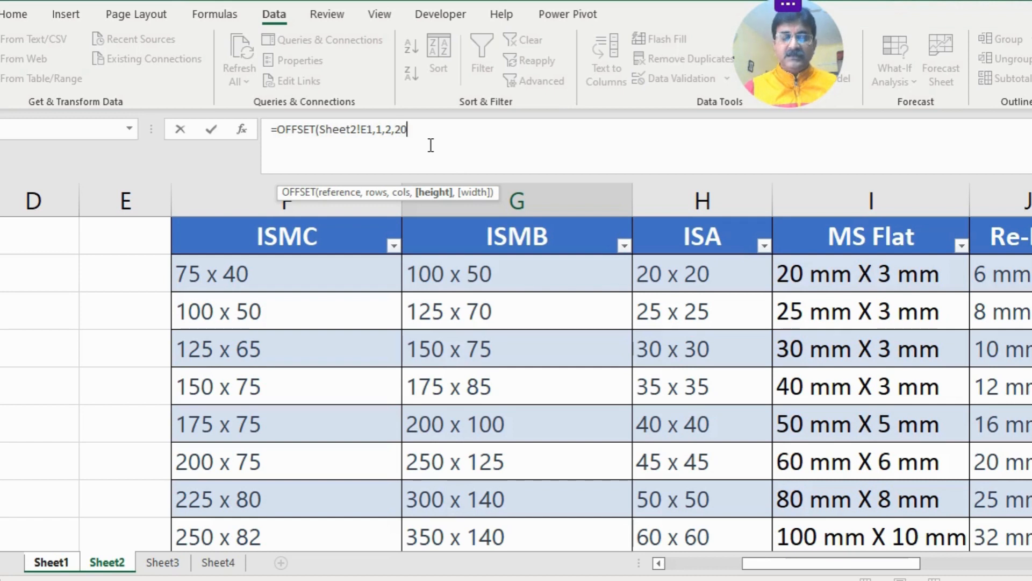
text(,)
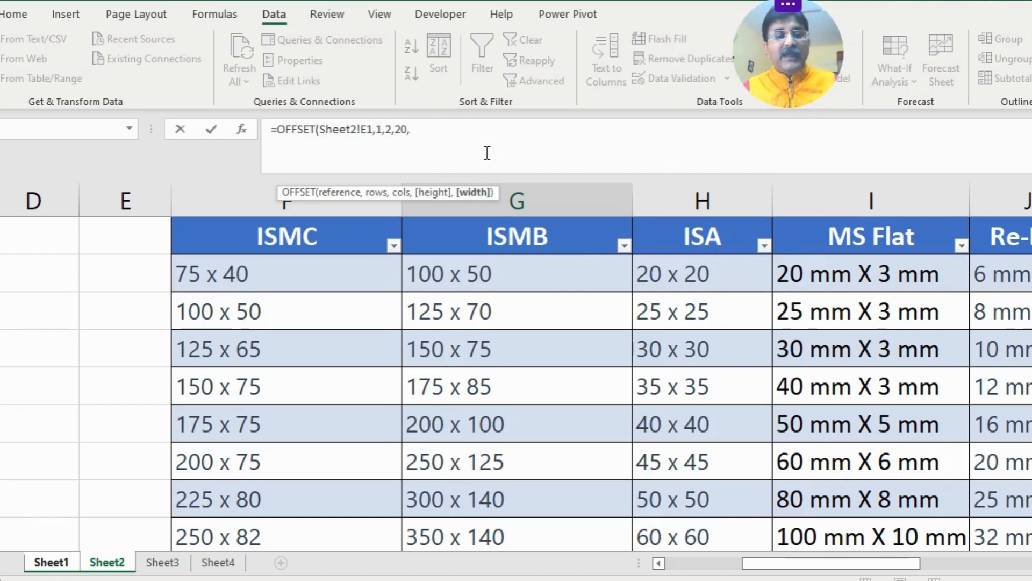
text(1))
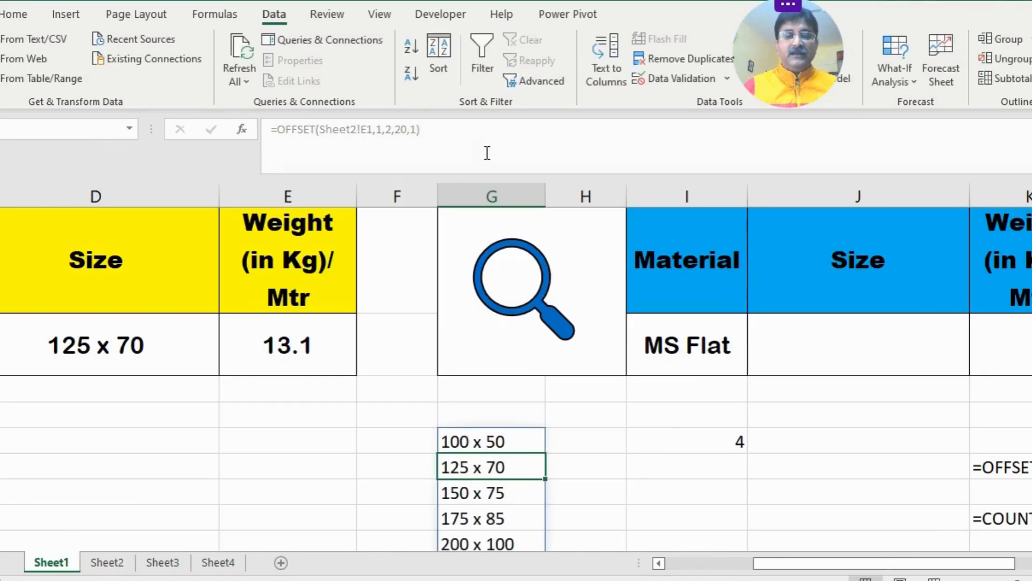
Step: Examine the size list returned by the OFFSET formula, including the cells after its last size
scroll(591, 453, down, 2)
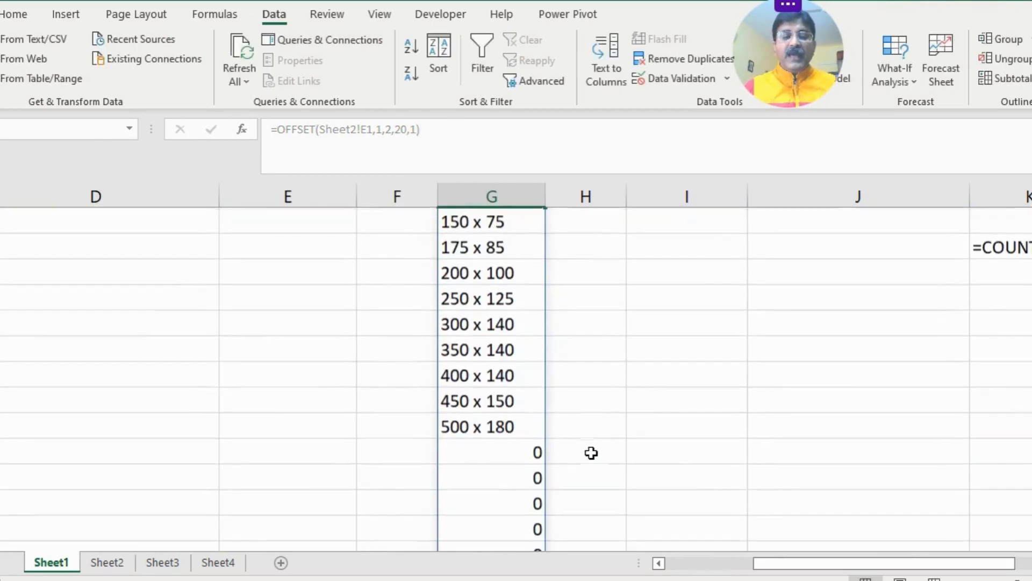
scroll(591, 453, up, 2)
click(483, 441)
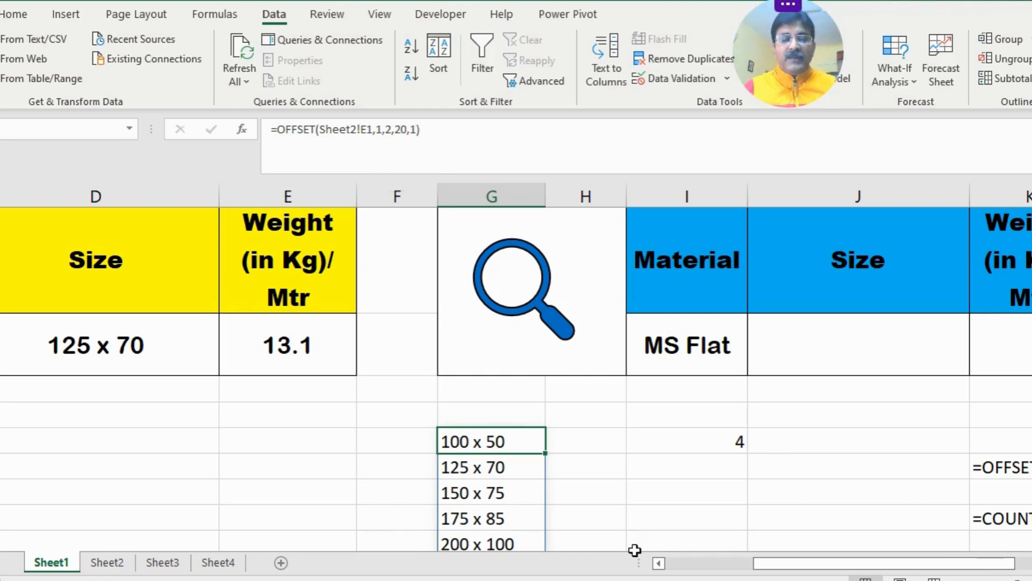
scroll(636, 548, down, 4)
scroll(626, 525, up, 1)
click(525, 374)
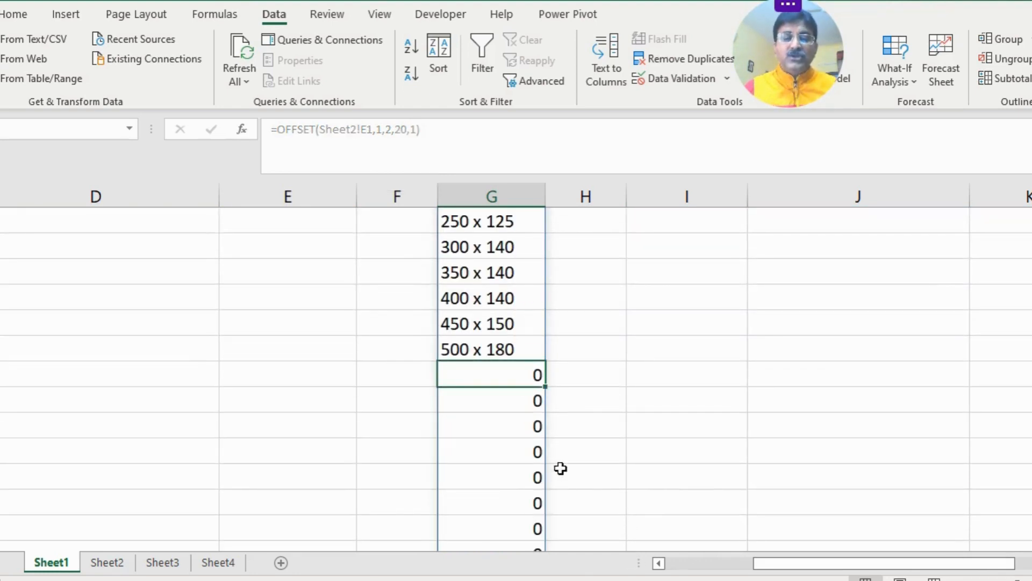
click(493, 477)
scroll(517, 387, up, 3)
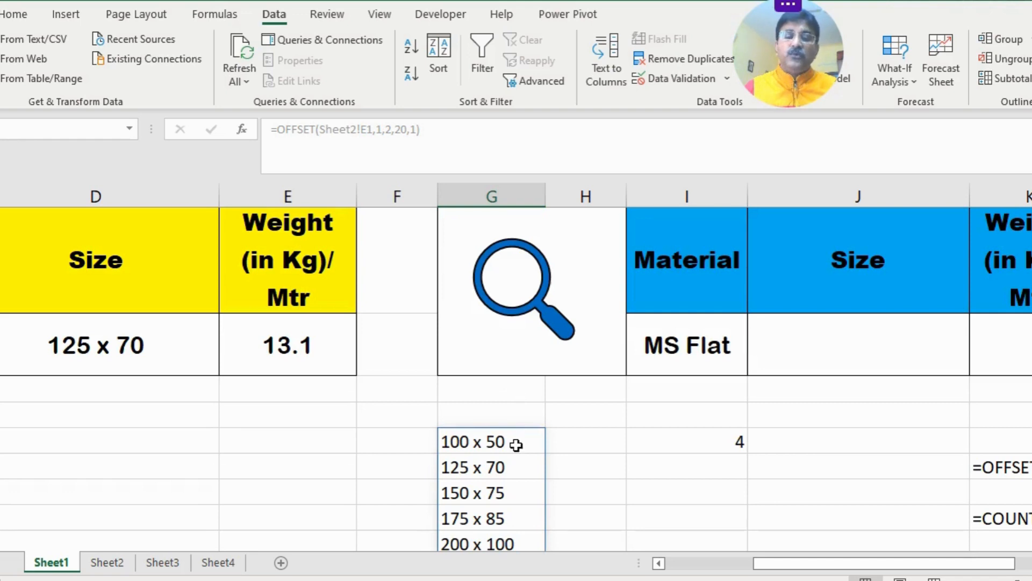
Step: Set the OFFSET formula's column argument to 3
click(492, 444)
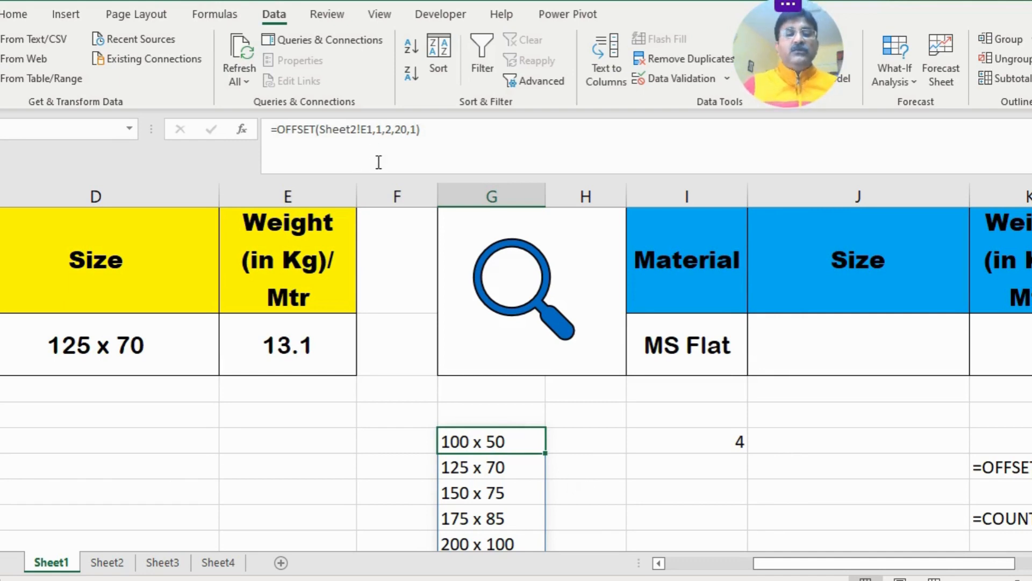
click(388, 130)
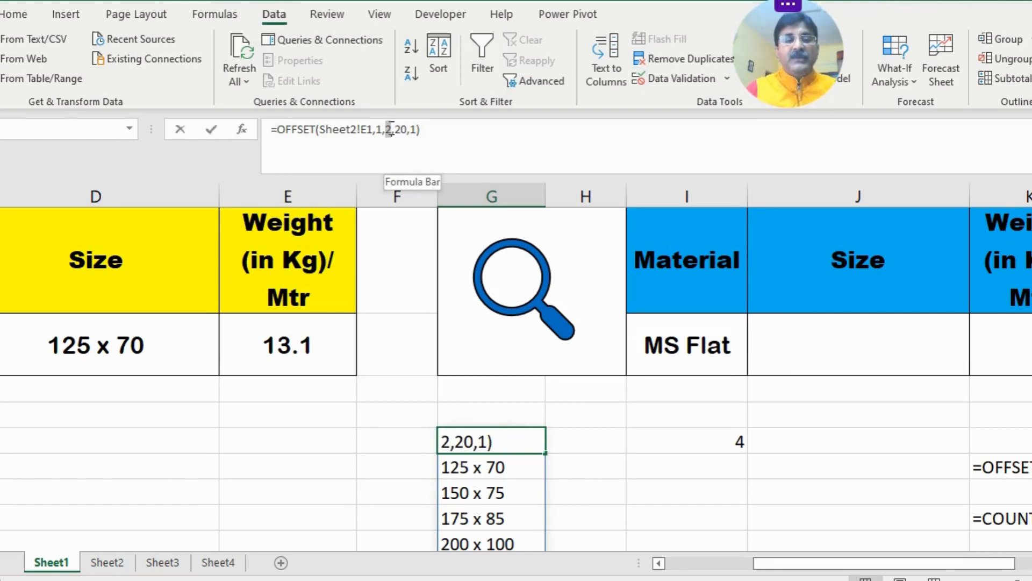
text(3)
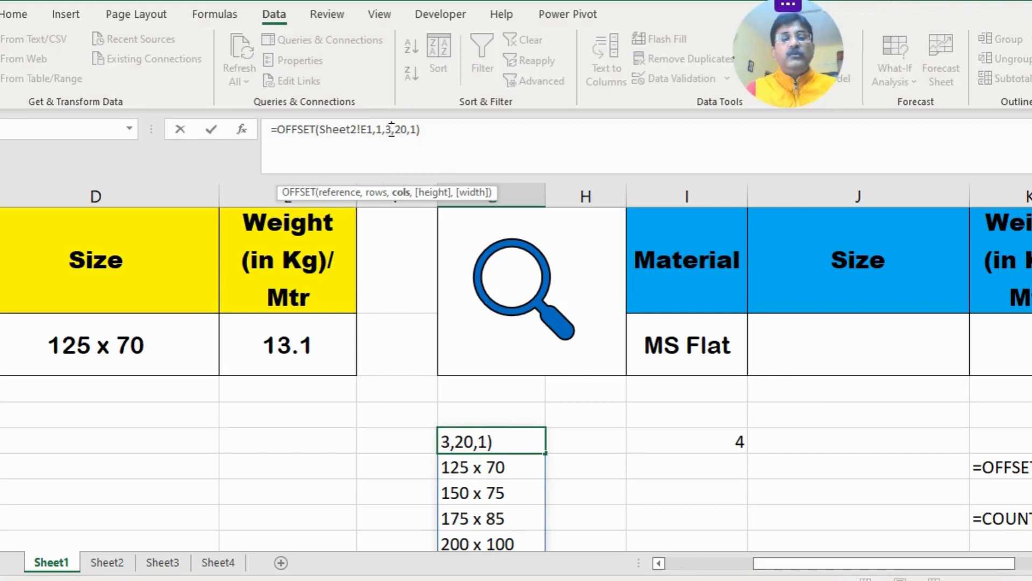
click(427, 133)
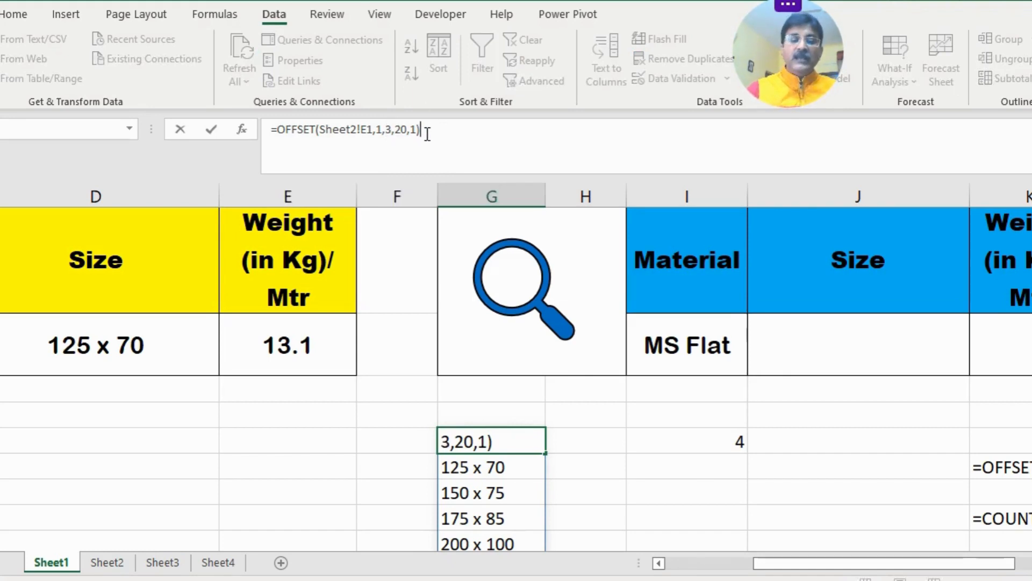
key(Return)
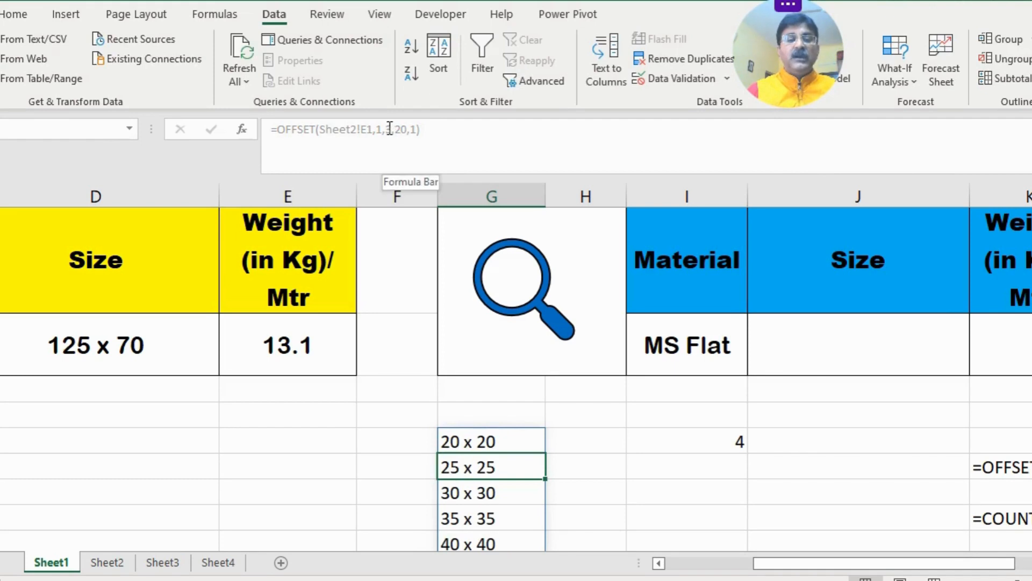
Step: Set the OFFSET formula's column argument to 4
click(502, 434)
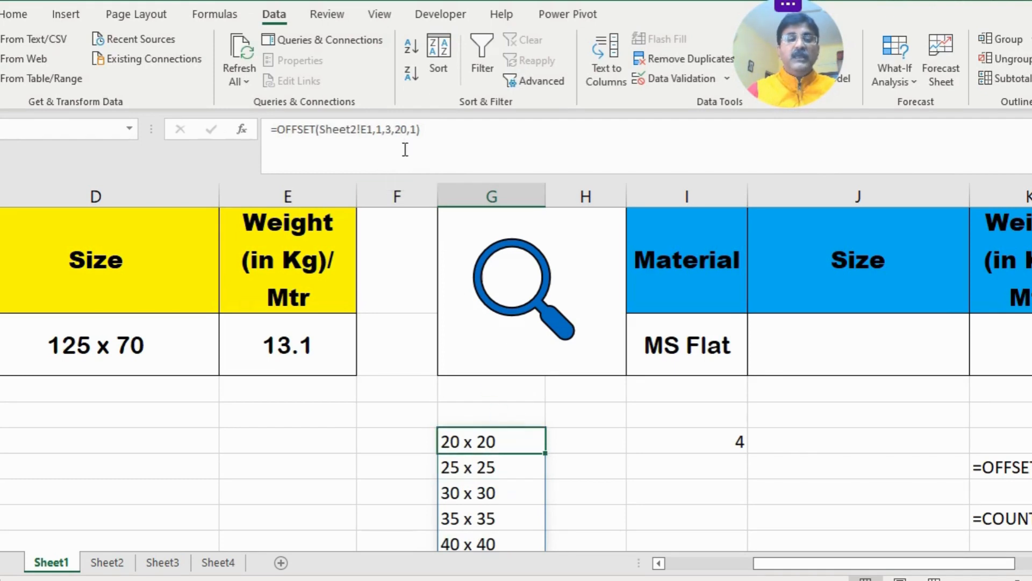
double_click(391, 129)
text(4)
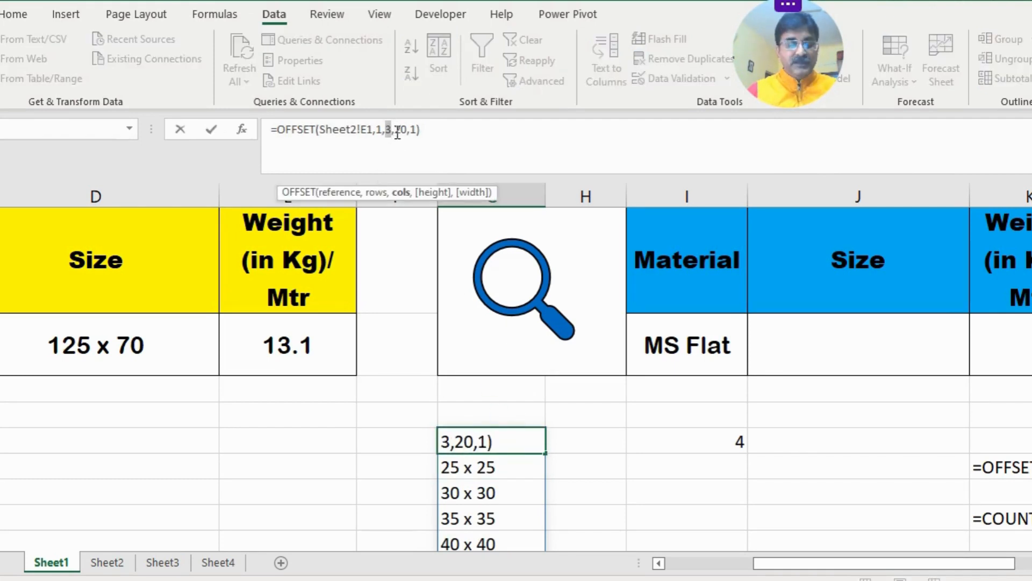
key(Return)
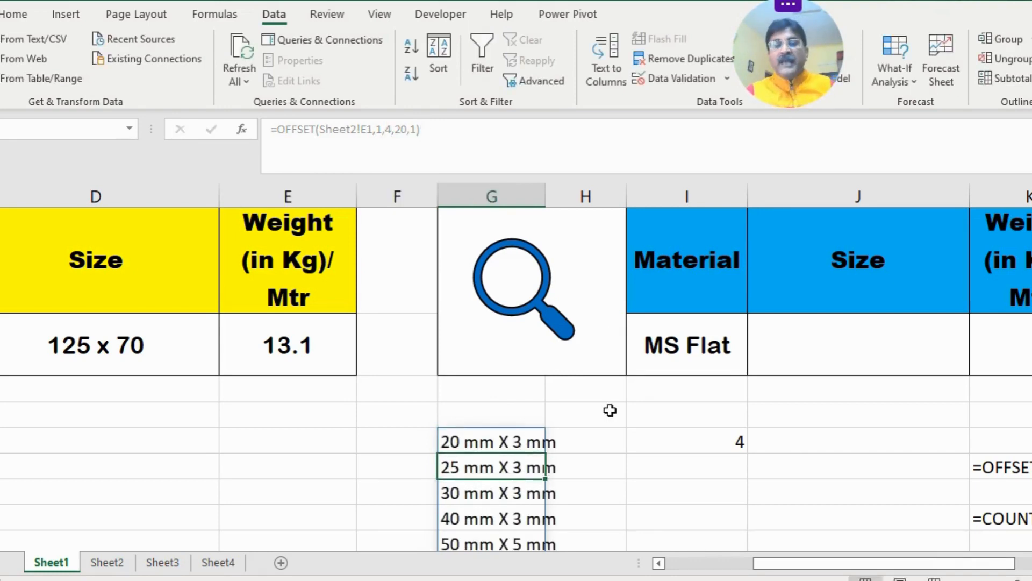
click(499, 442)
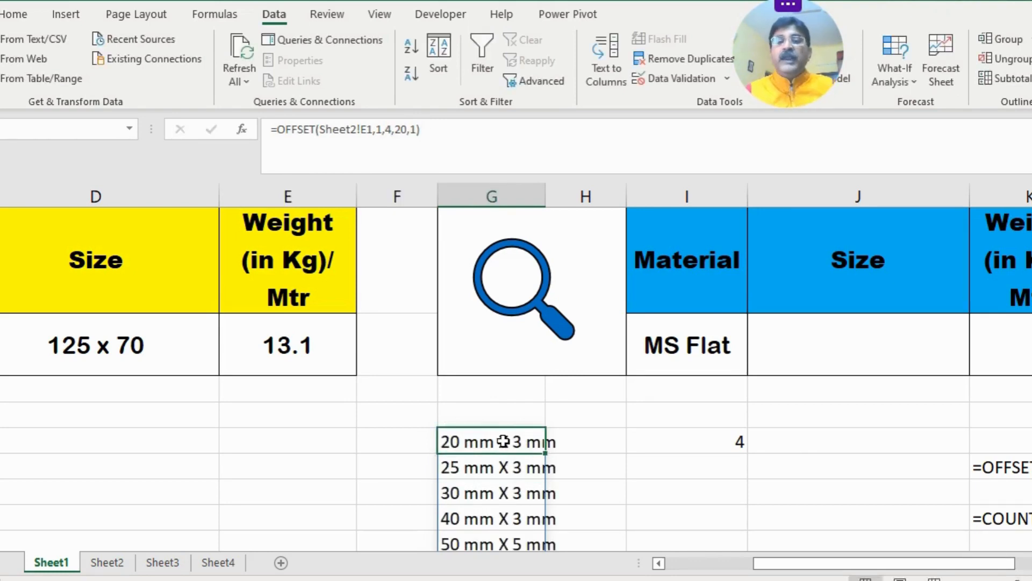
Step: Replace the formula in cell I5 with the start of a MATCH formula that uses material cell I2 as its lookup value
click(681, 348)
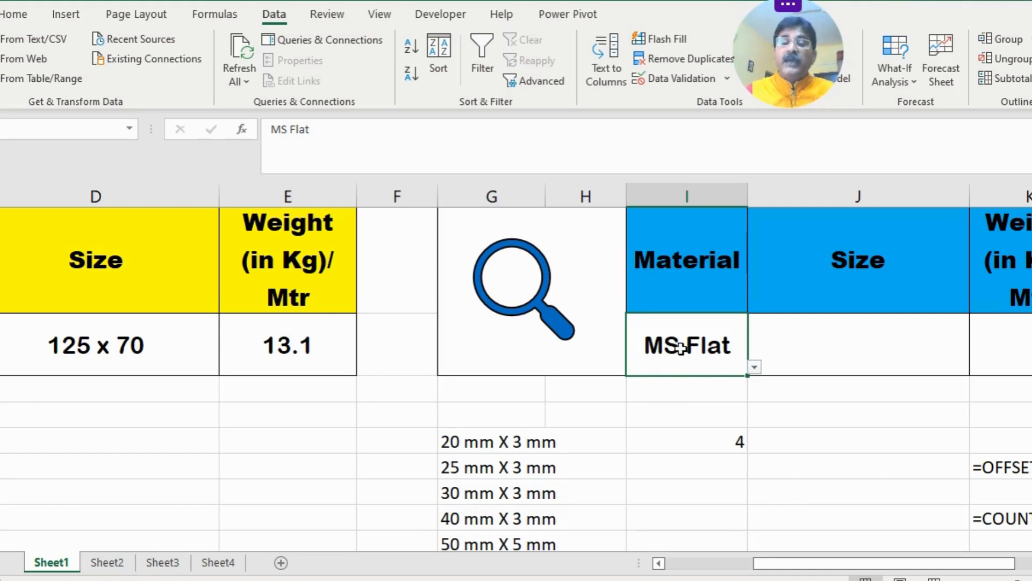
click(732, 446)
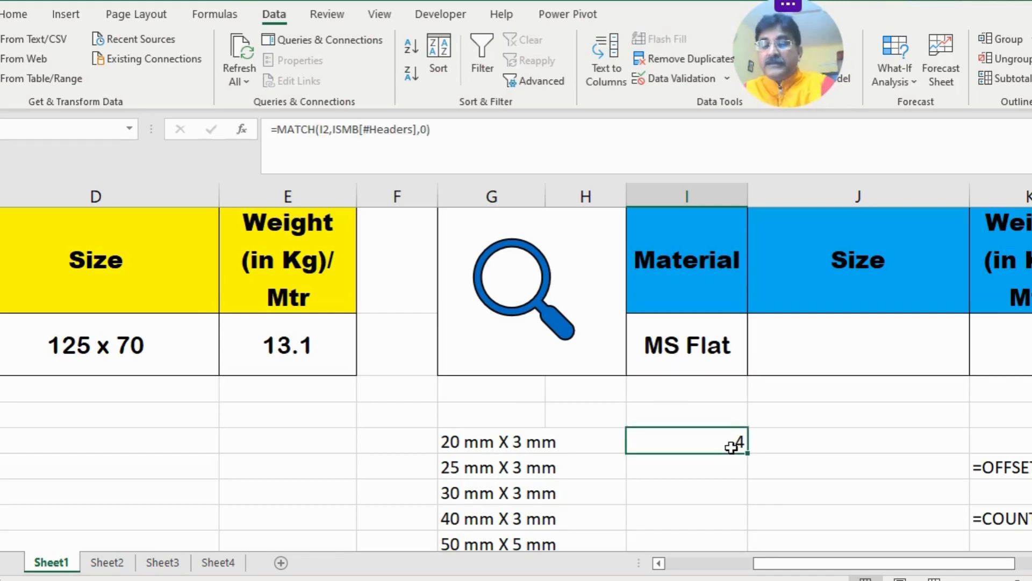
key(Delete)
text(=matc)
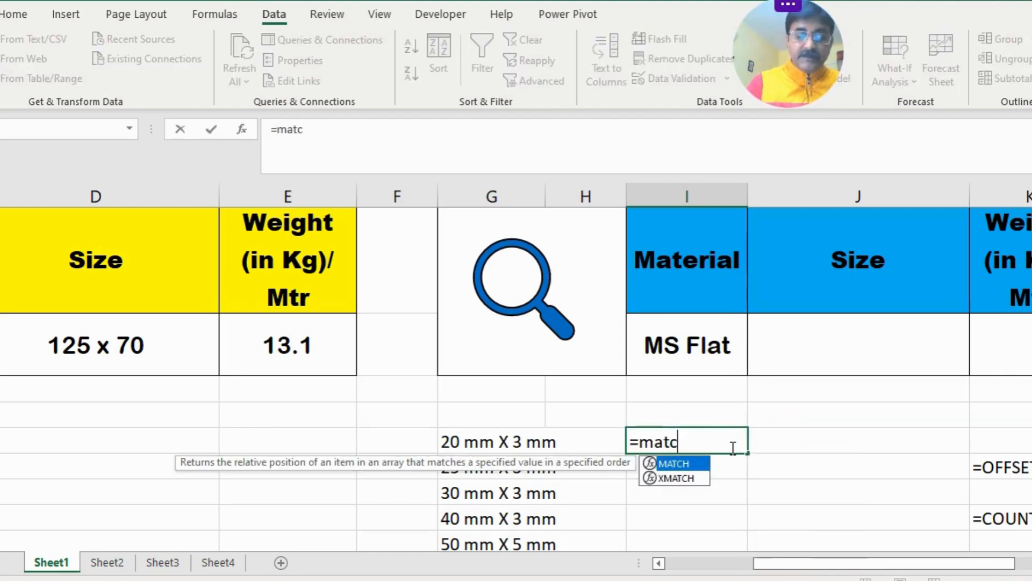
key(Tab)
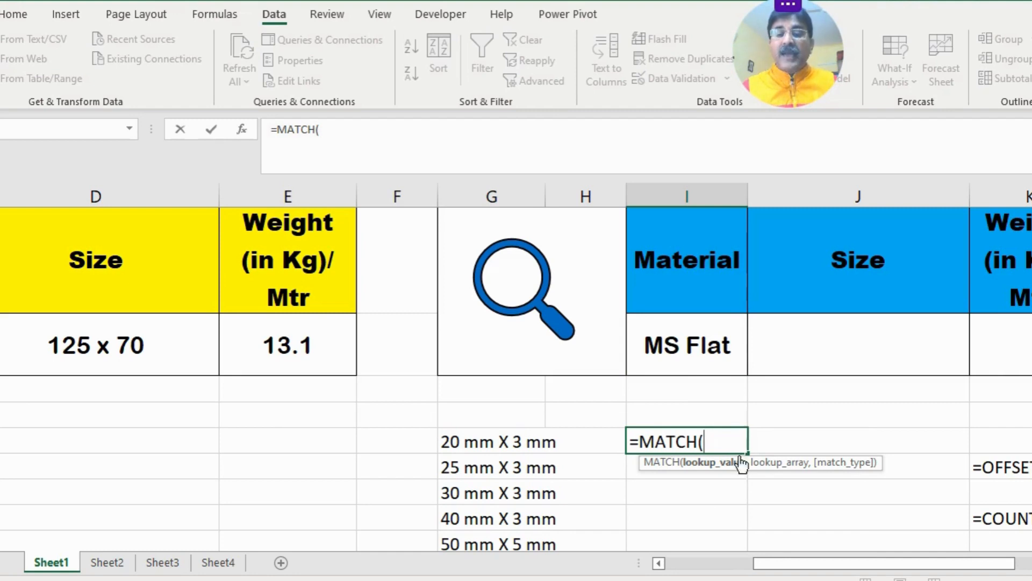
click(697, 345)
text(,)
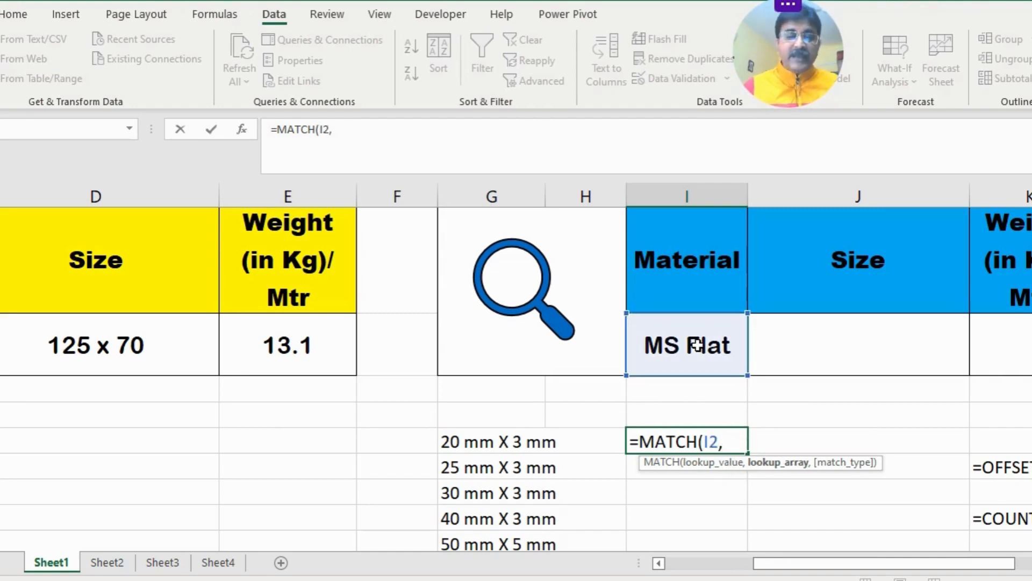
Step: Set the MATCH lookup array to the whole header row of the Sheet2 table, from ISMC to MS Pipe
click(120, 562)
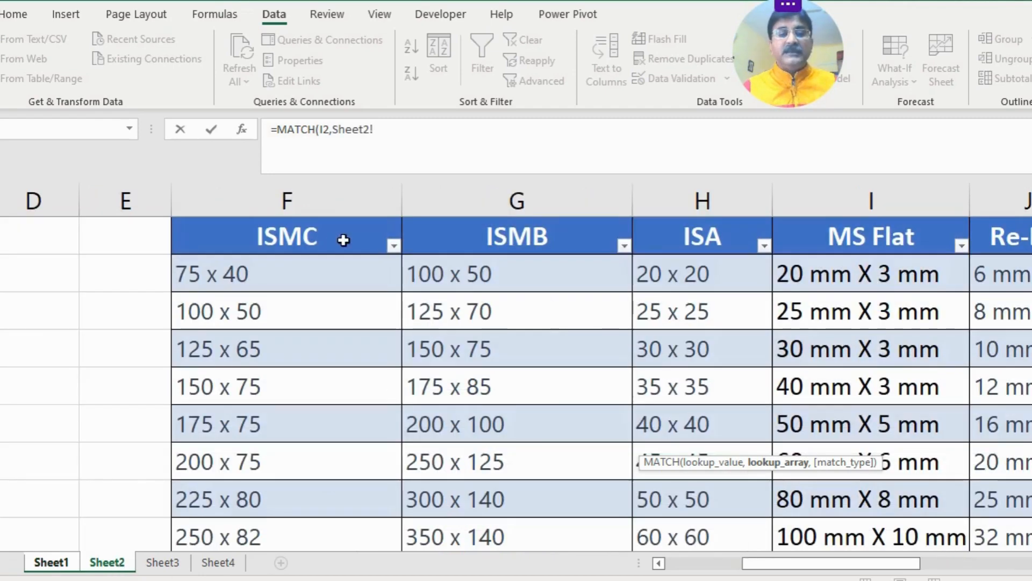
drag(343, 240, 962, 248)
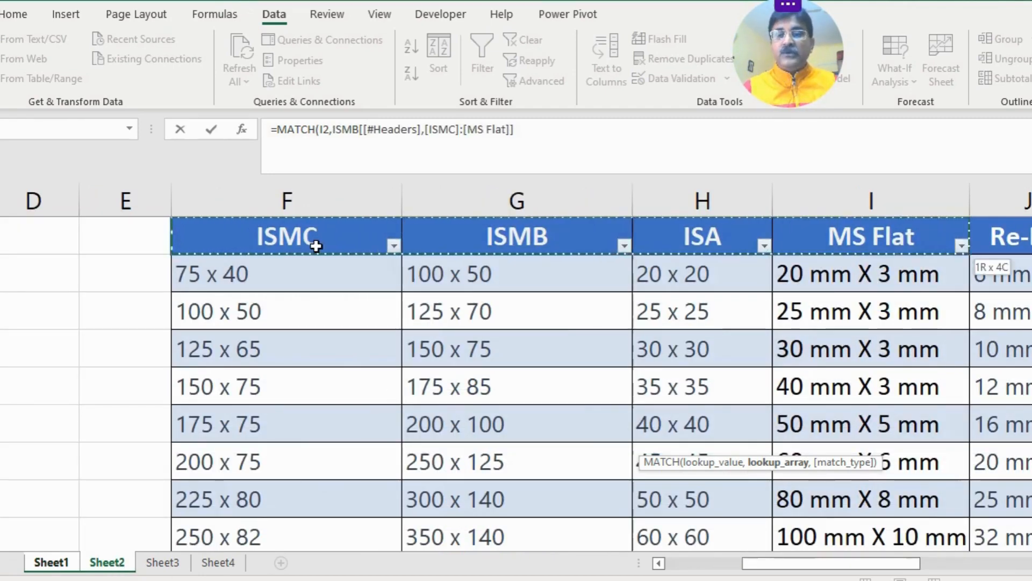
key(shift+Right)
key(shift+Right)
key(shift+Right)
key(shift+Left)
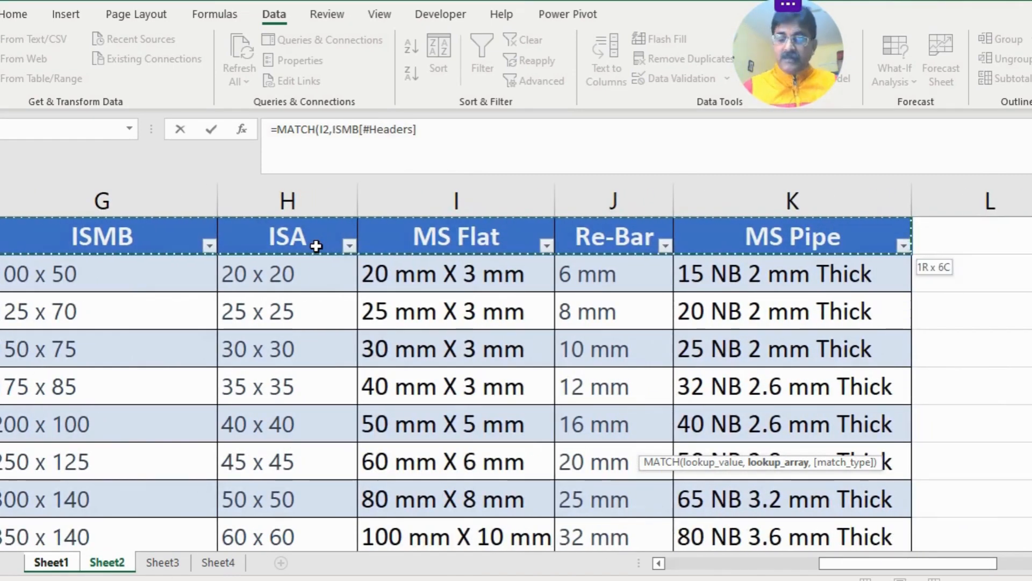
Step: Complete the MATCH formula with match type 0 for an exact match
text(,)
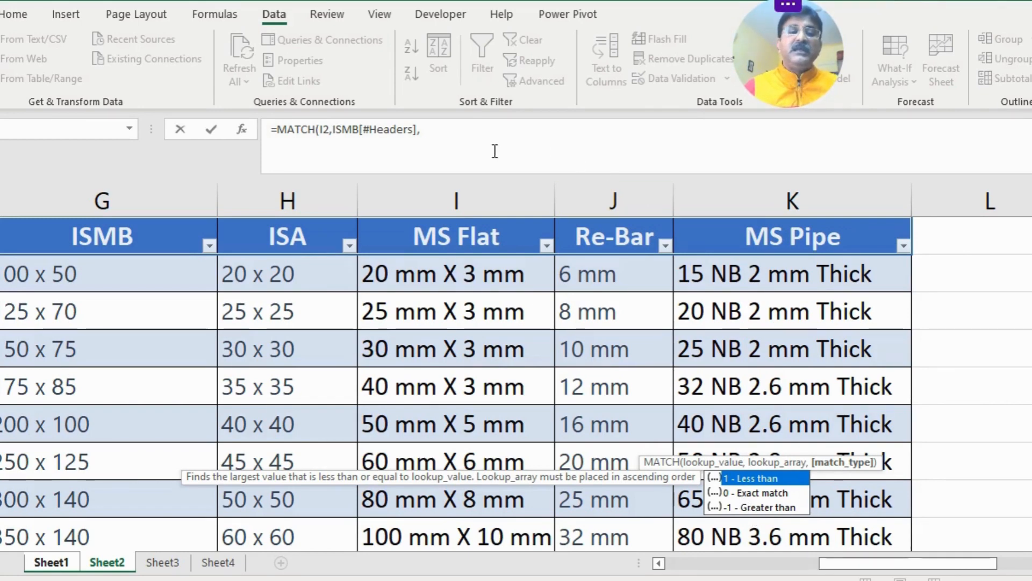
click(455, 134)
text(0)
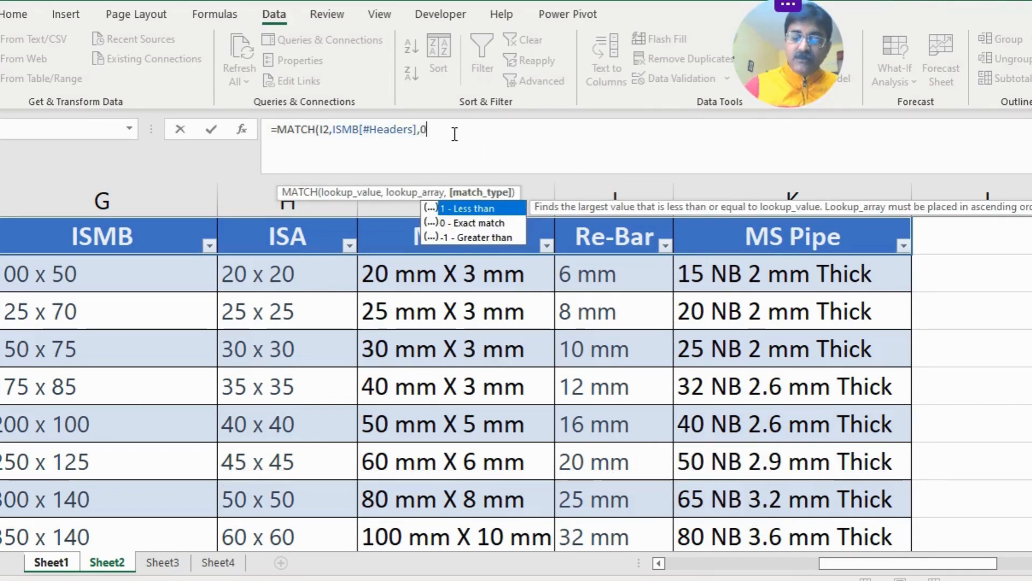
text())
key(Return)
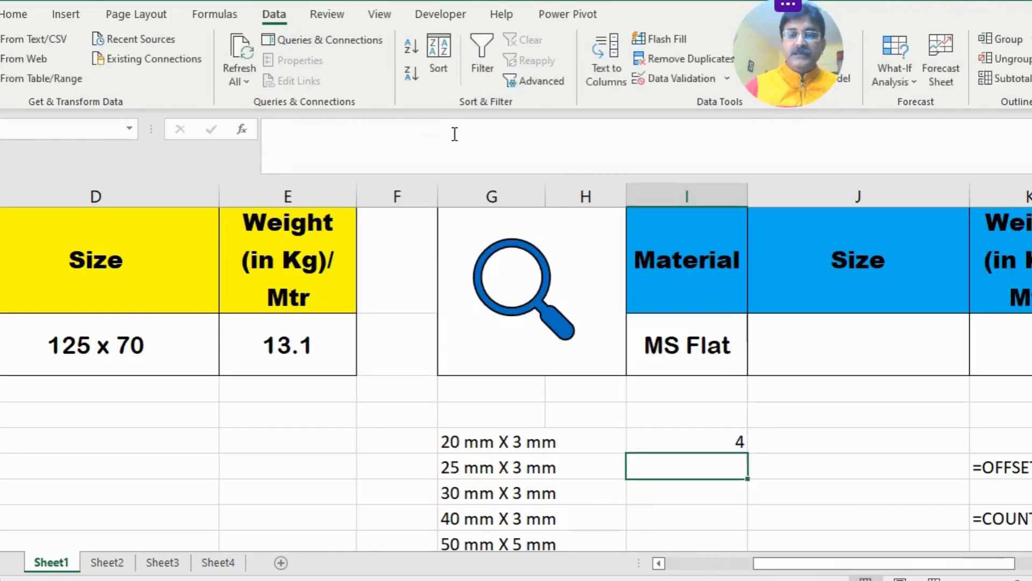
Step: Compare the MATCH formula in I5 with the column argument of the OFFSET formula in G5
click(711, 446)
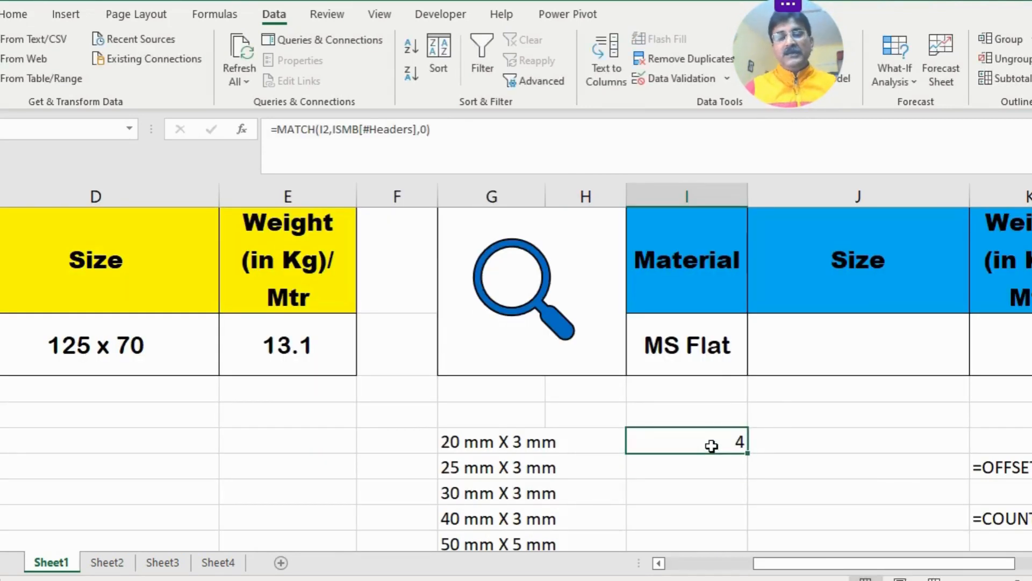
click(499, 447)
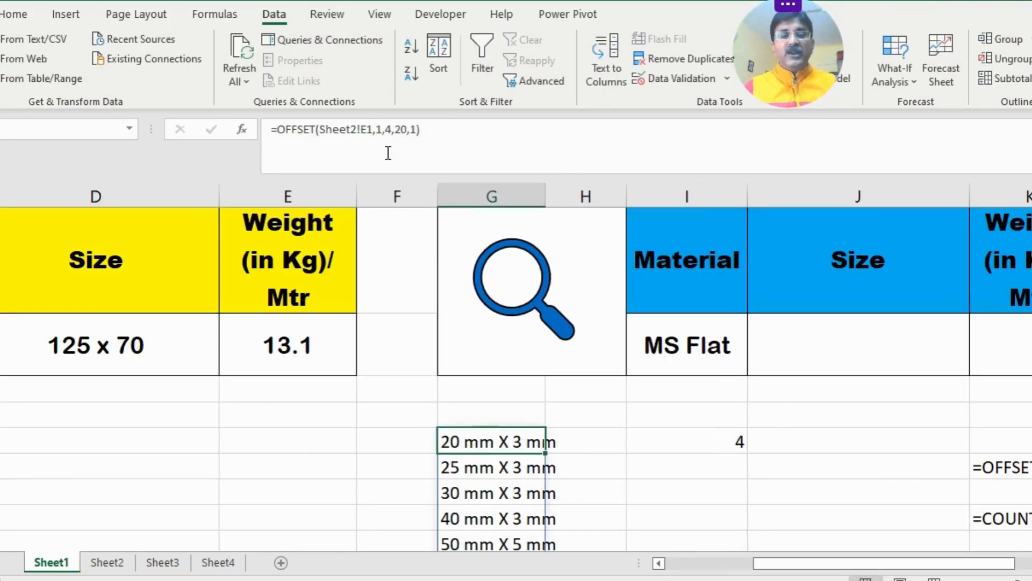
click(696, 441)
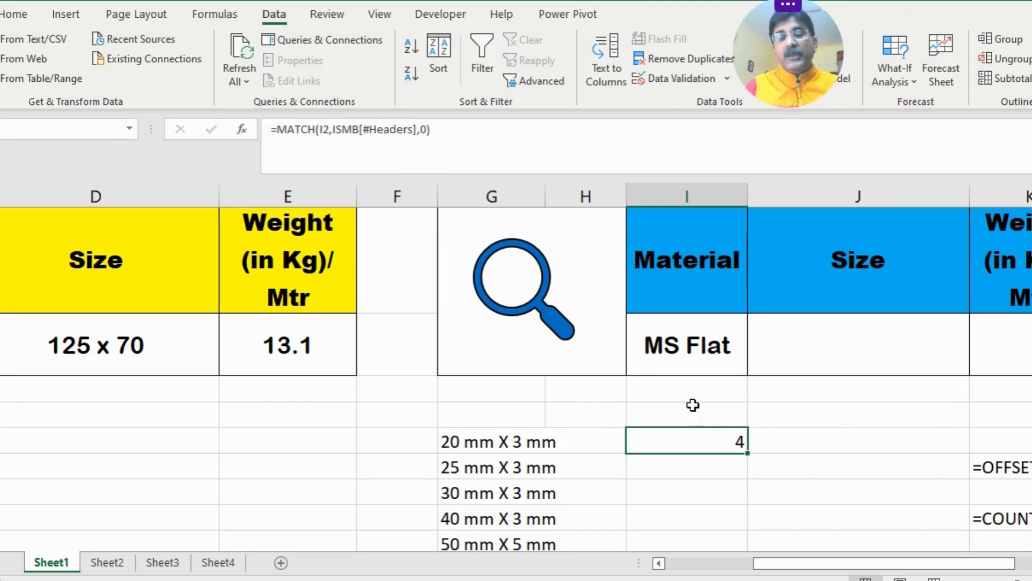
Step: Choose ISMC and MS Flat in turn as the material in I2 to test the MATCH formula
click(680, 344)
click(755, 367)
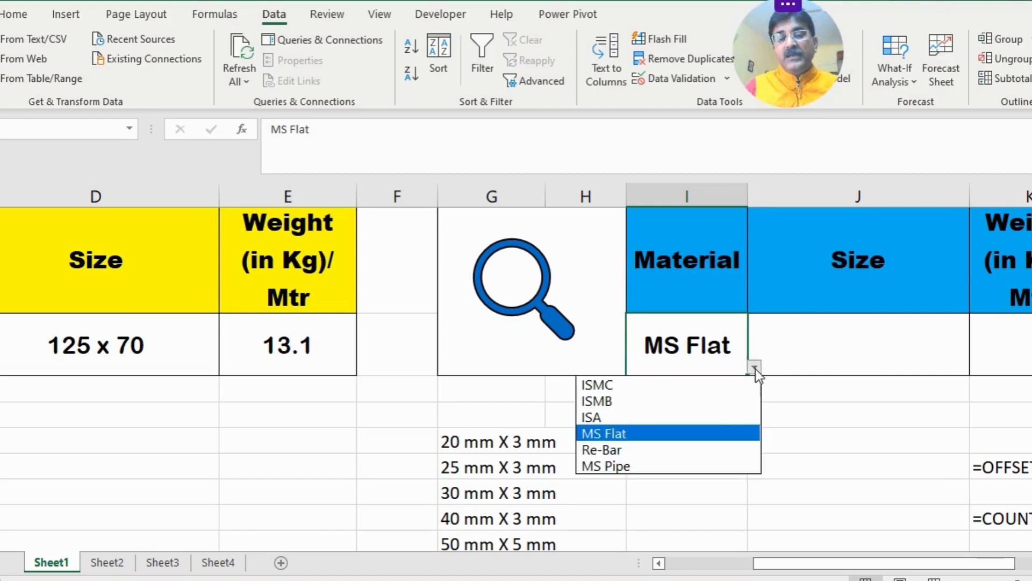
click(624, 384)
click(712, 439)
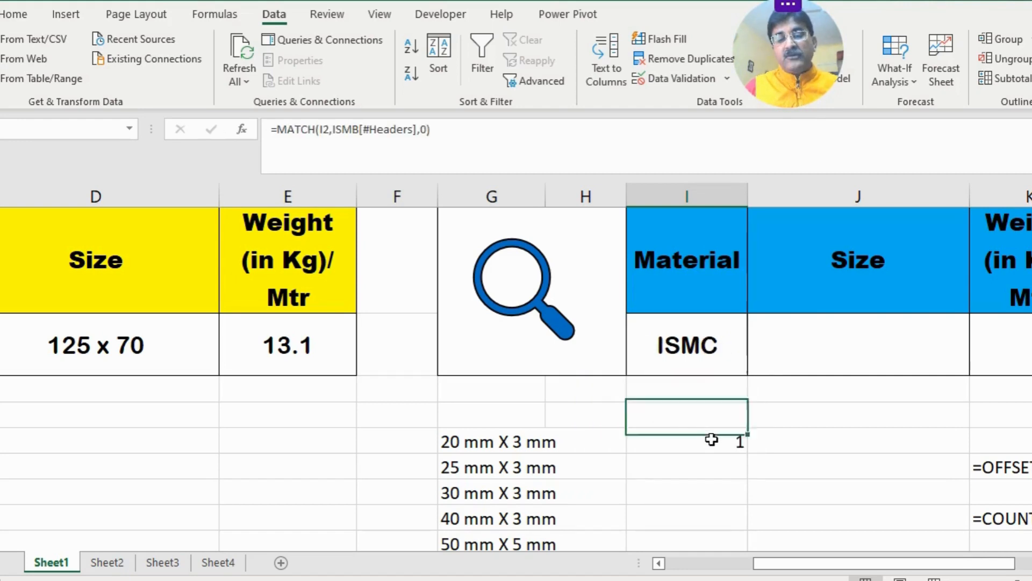
click(703, 341)
click(757, 366)
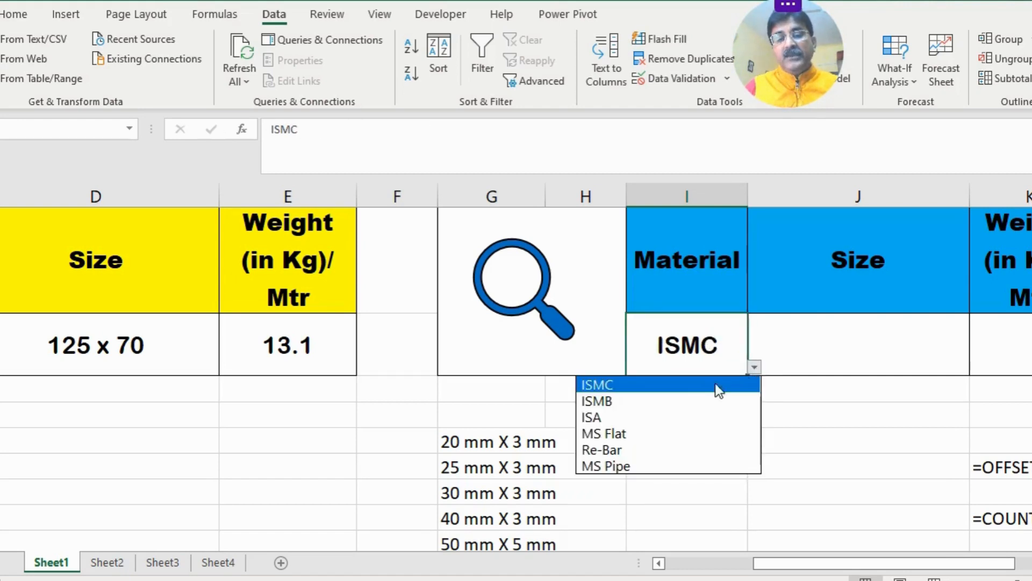
click(608, 434)
click(699, 430)
Step: Test the MATCH formula with Re-Bar and MS Pipe in turn as the material in I2
click(723, 352)
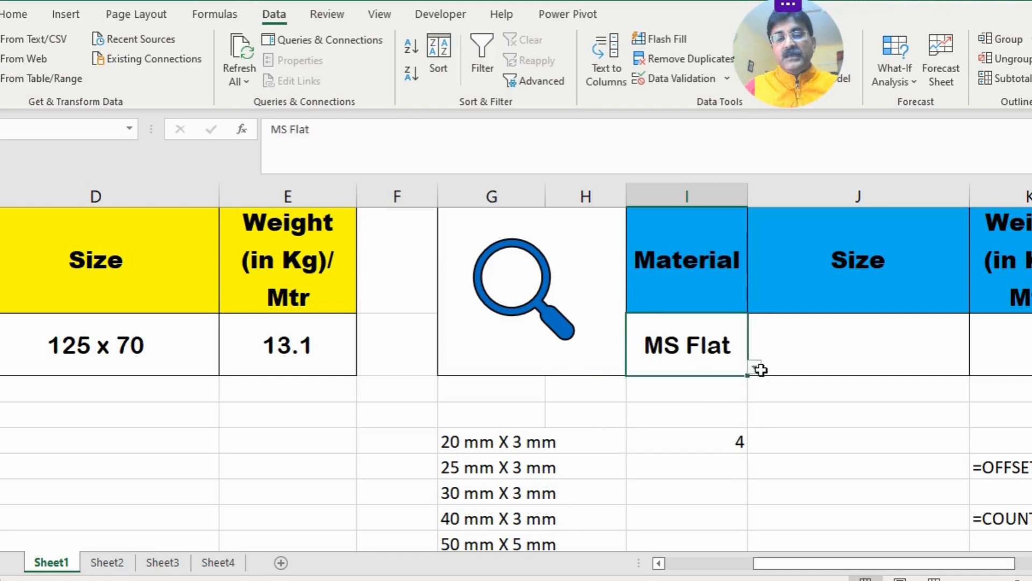
click(756, 368)
click(611, 450)
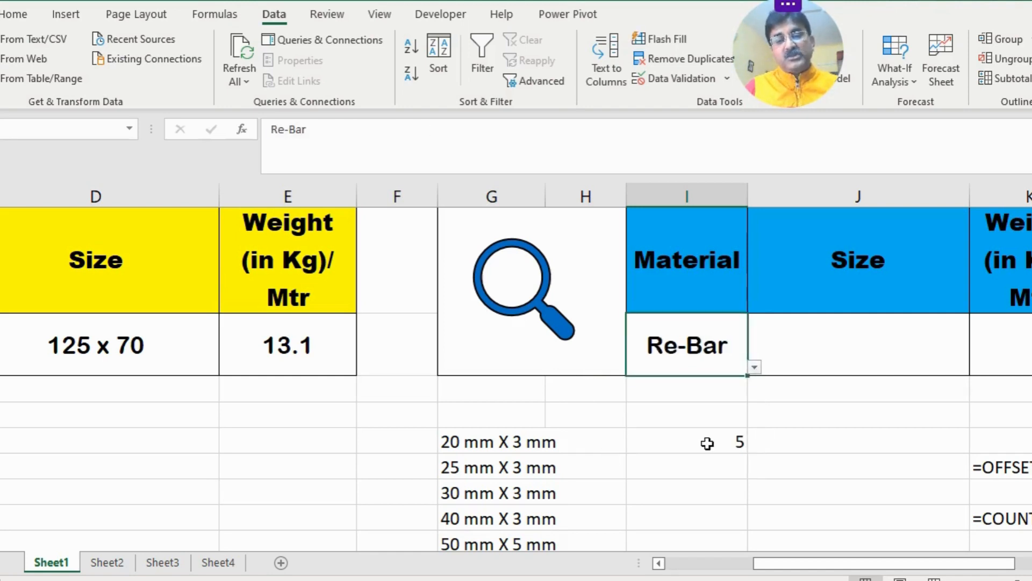
click(755, 367)
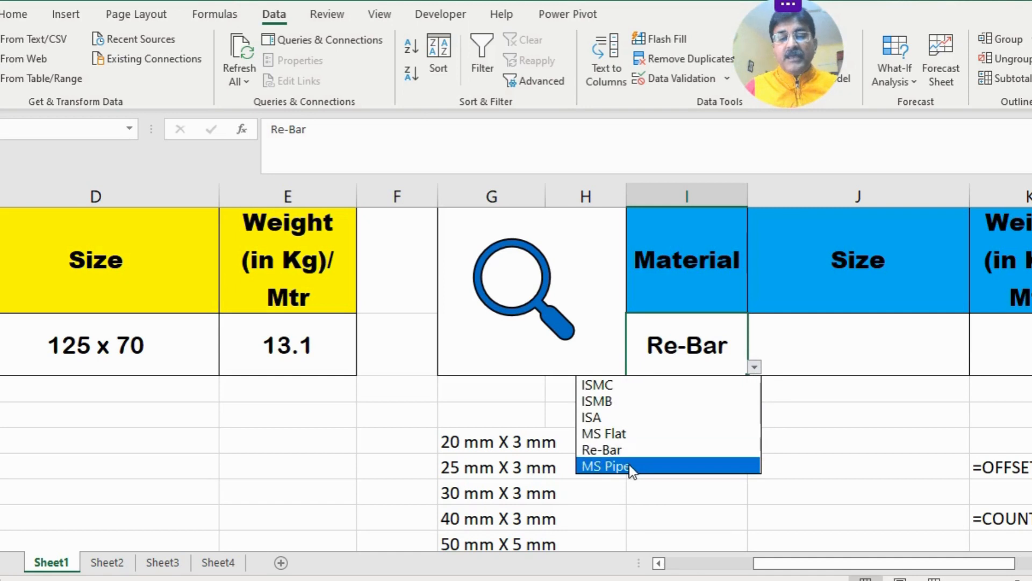
click(608, 466)
Step: Replace the column argument of the OFFSET formula in G5 with a copy of I5's MATCH(I2,ISMB[#Headers],0)
click(726, 442)
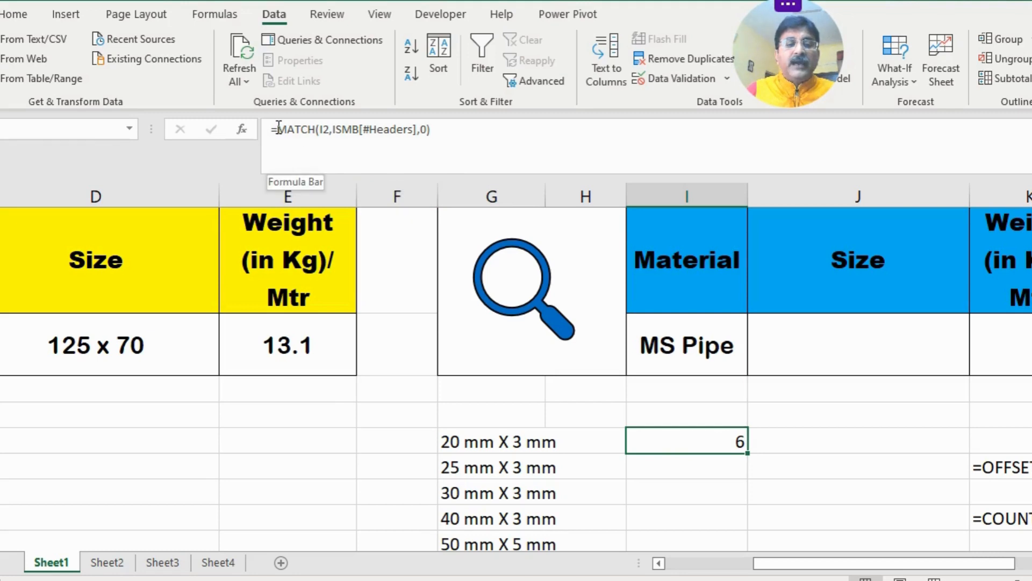
drag(278, 129, 432, 129)
key(ctrl+c)
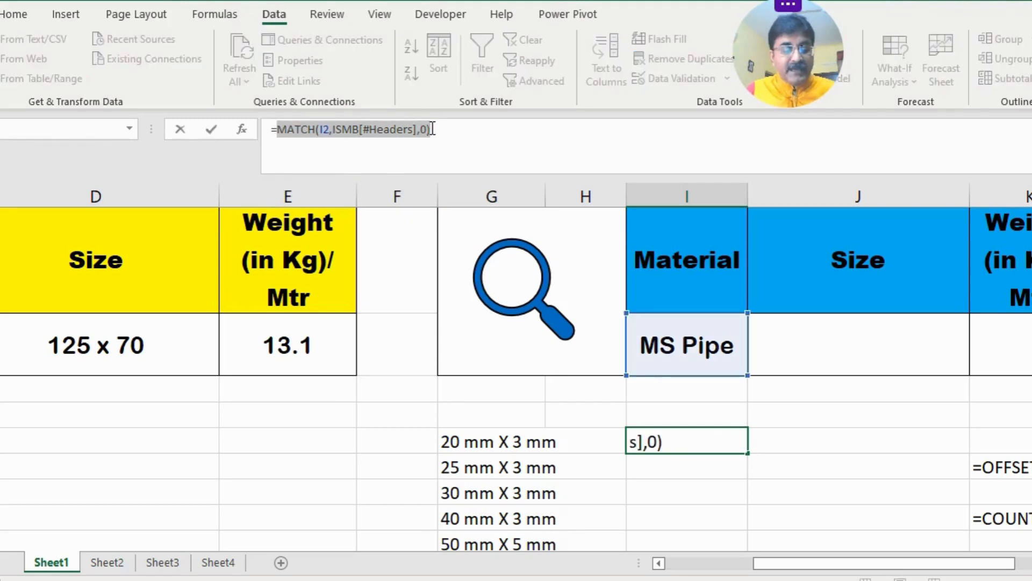
key(Escape)
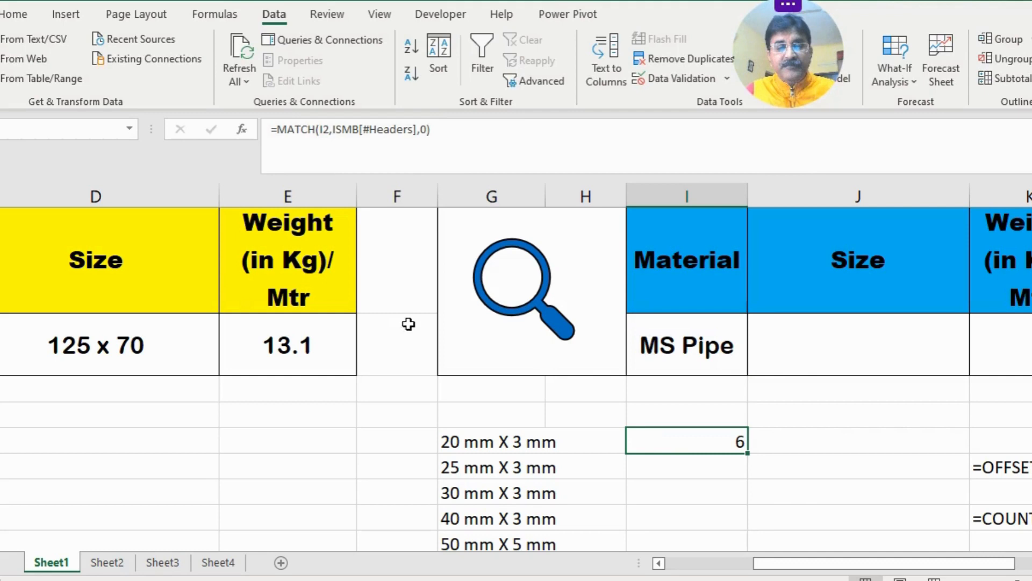
click(484, 440)
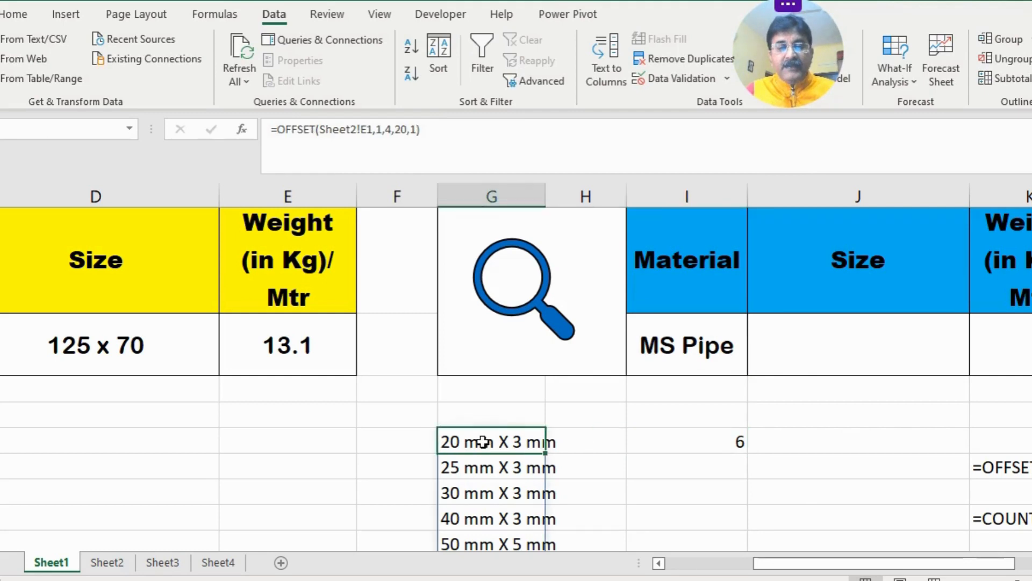
double_click(388, 130)
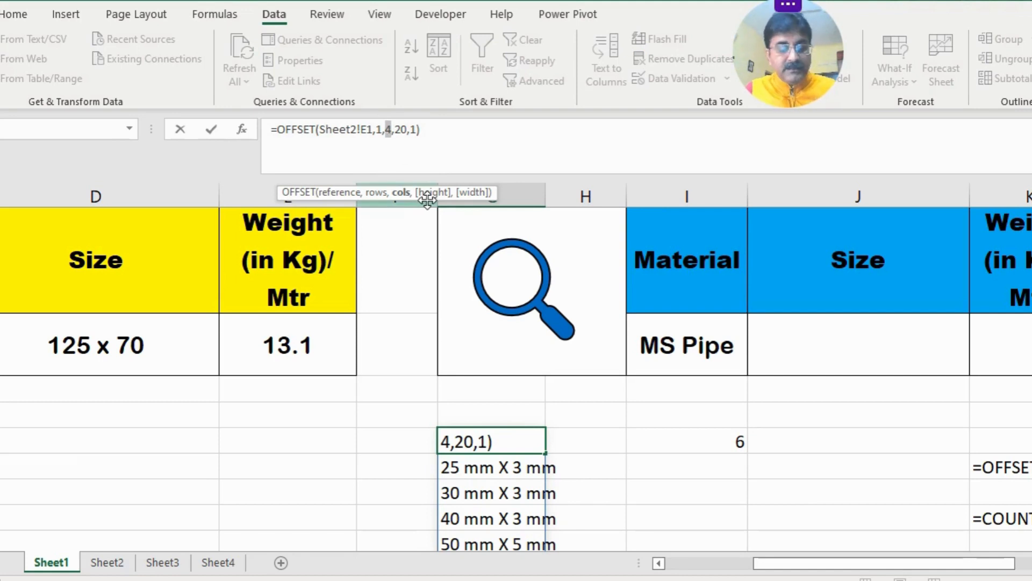
key(ctrl+v)
click(578, 131)
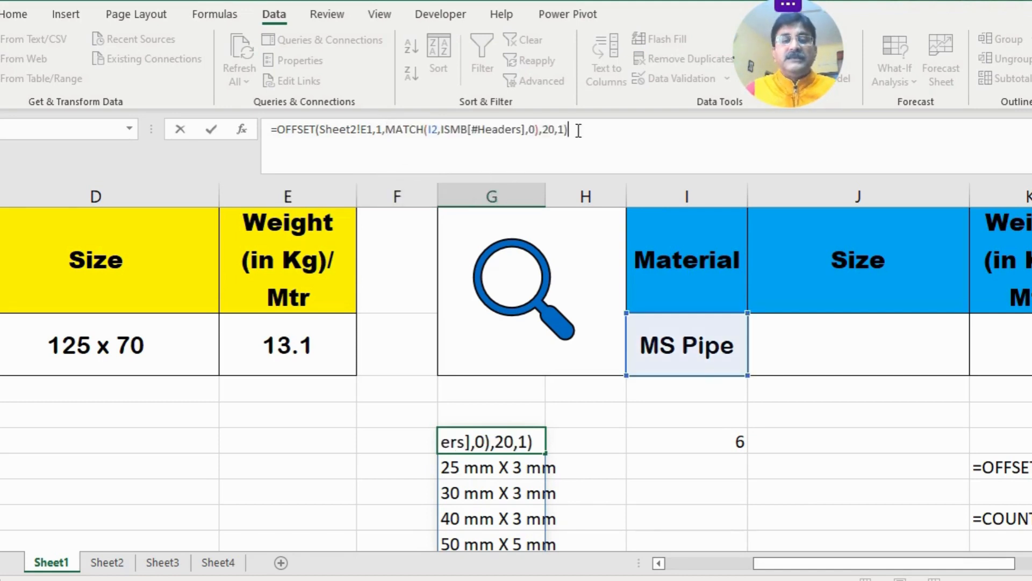
key(Return)
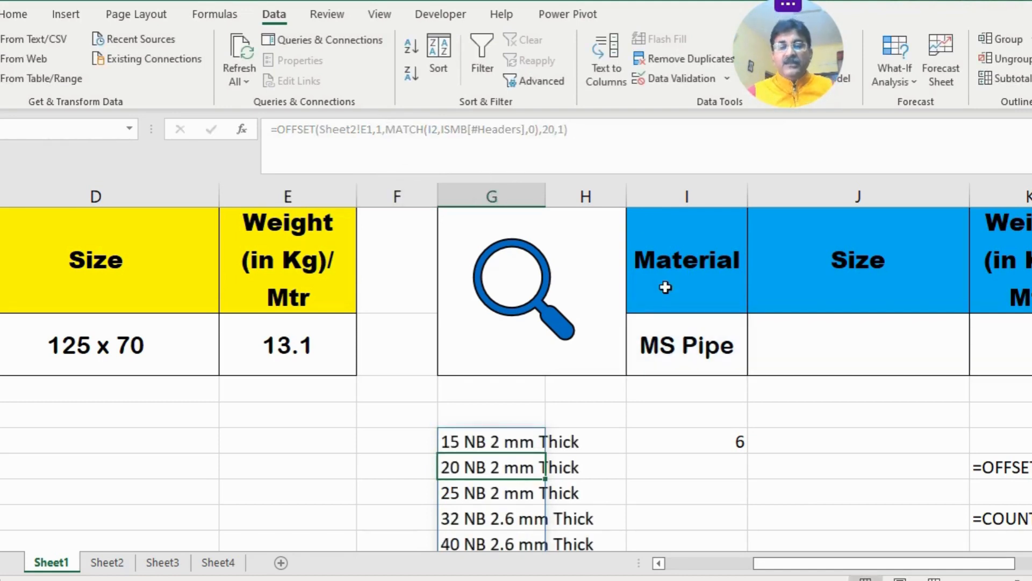
Step: Compare the size list returned by the OFFSET formula with the MS Pipe column on Sheet2
click(720, 443)
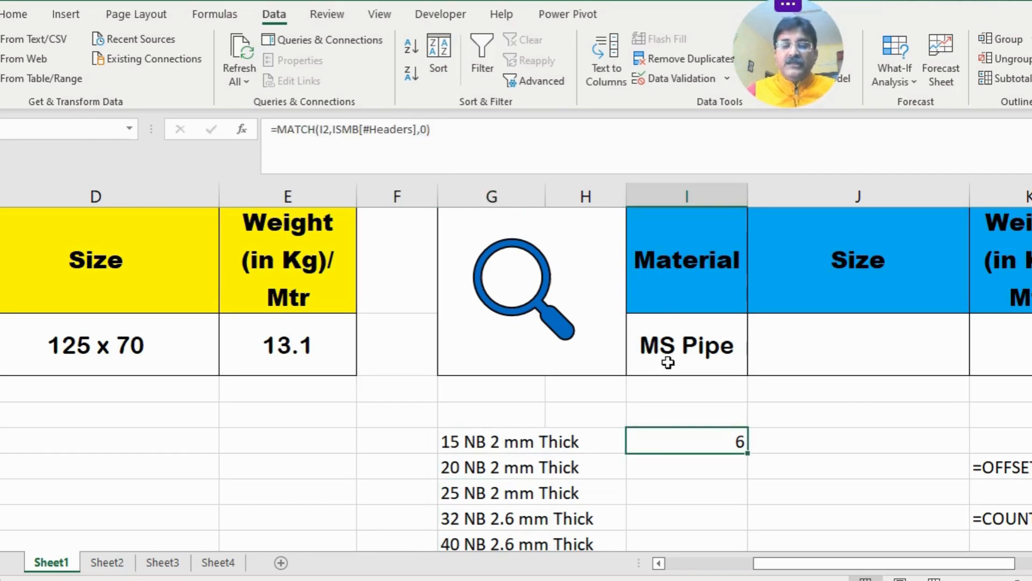
click(491, 442)
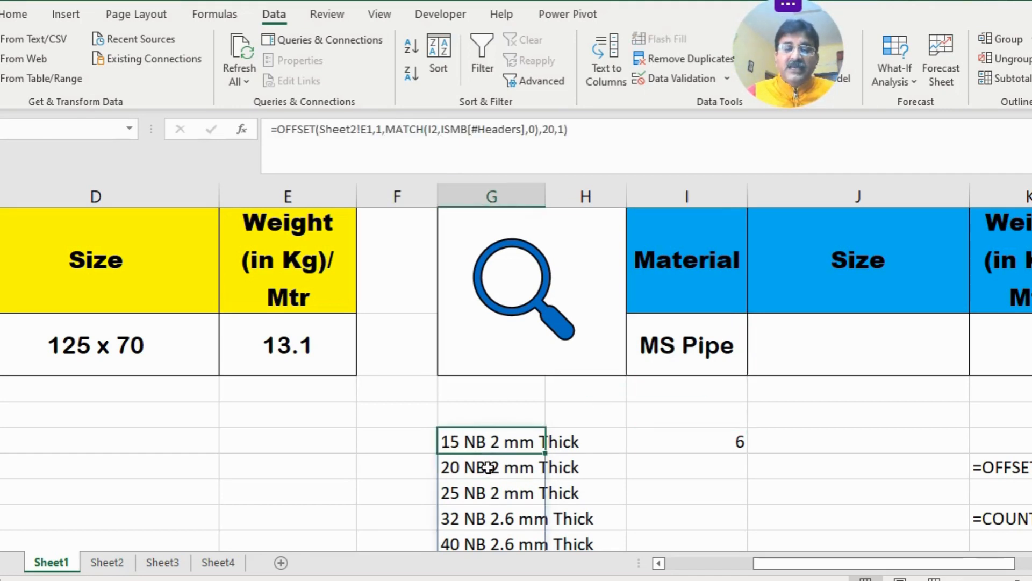
click(108, 563)
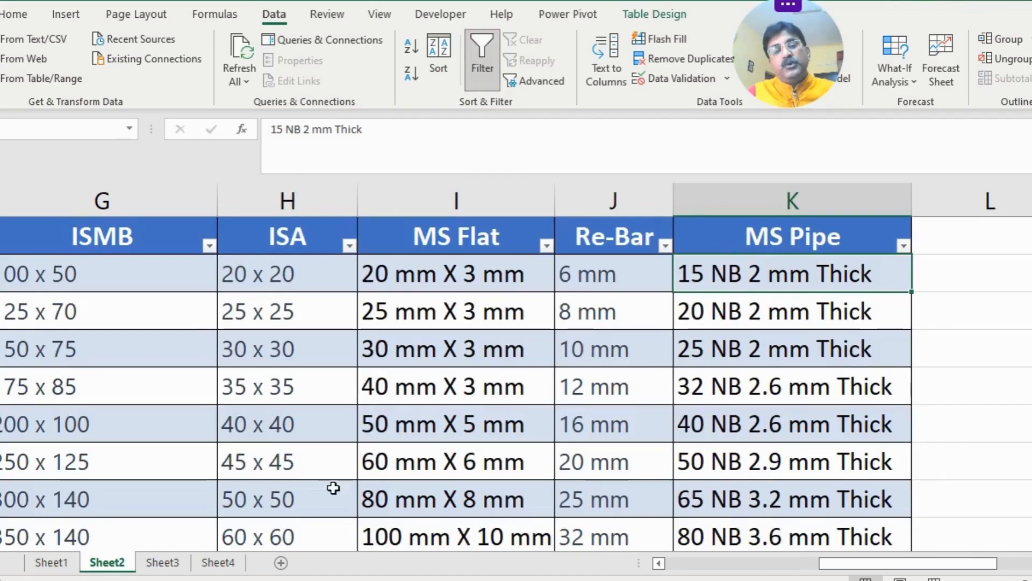
click(54, 562)
Step: Test the OFFSET size list in G5 with ISA, Re-Bar and ISMB in turn as the material in I2 on Sheet1
click(667, 351)
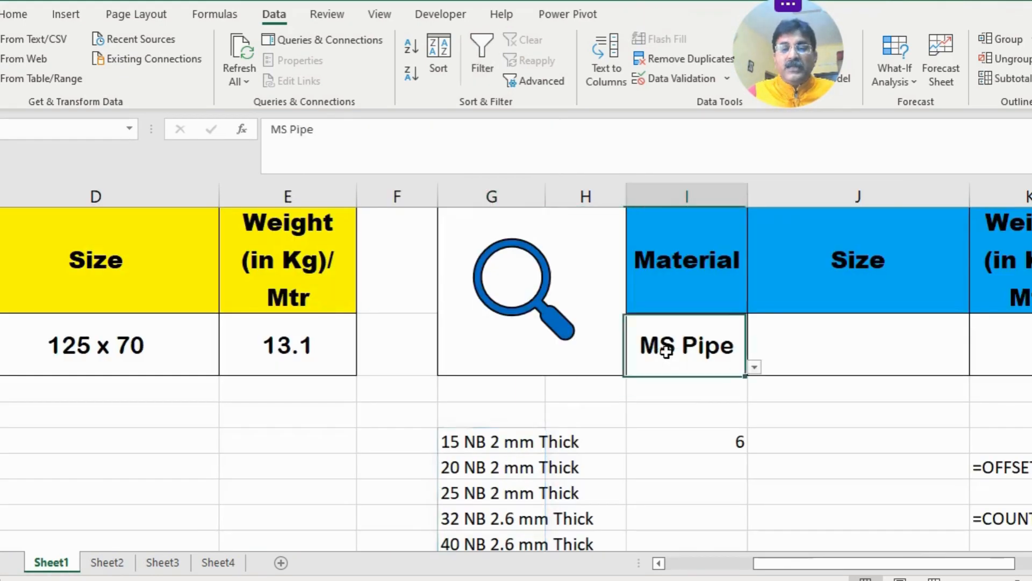
click(756, 367)
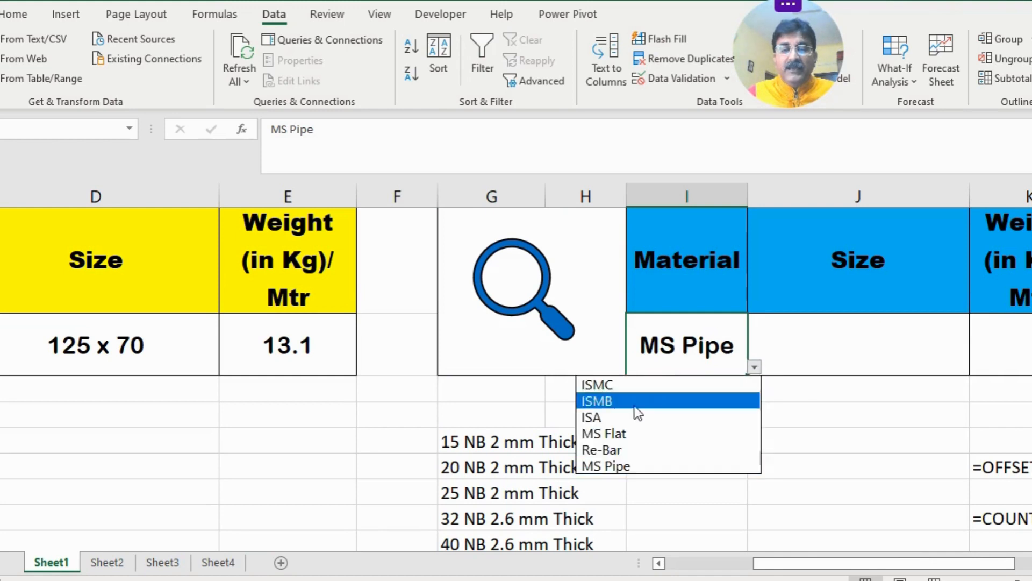
click(602, 418)
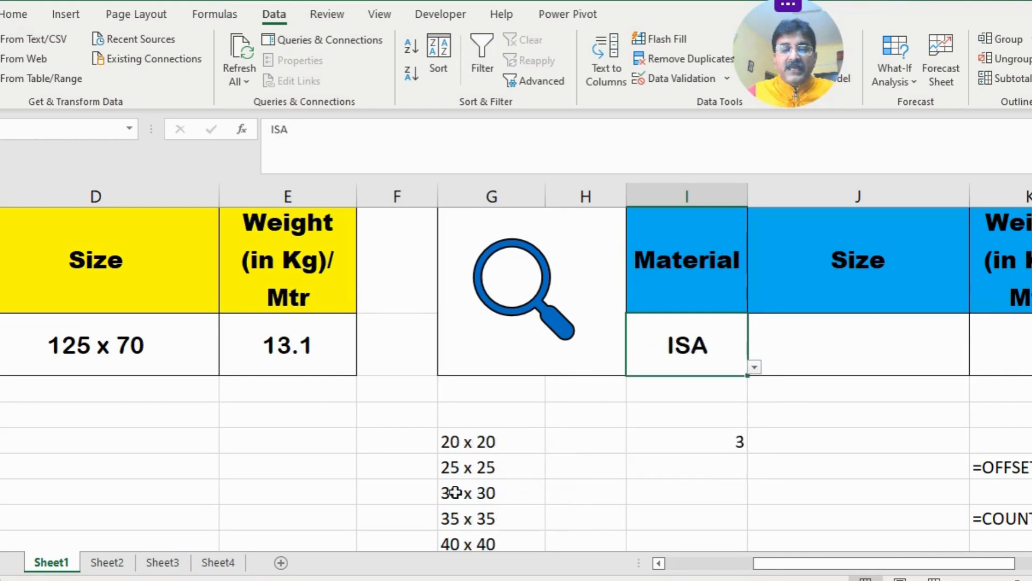
click(756, 367)
click(605, 449)
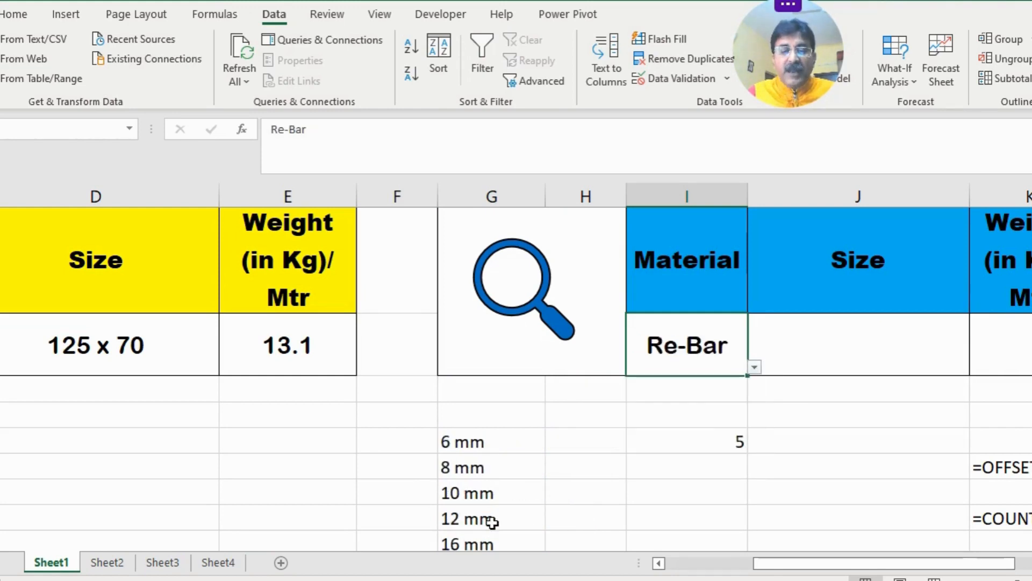
click(756, 367)
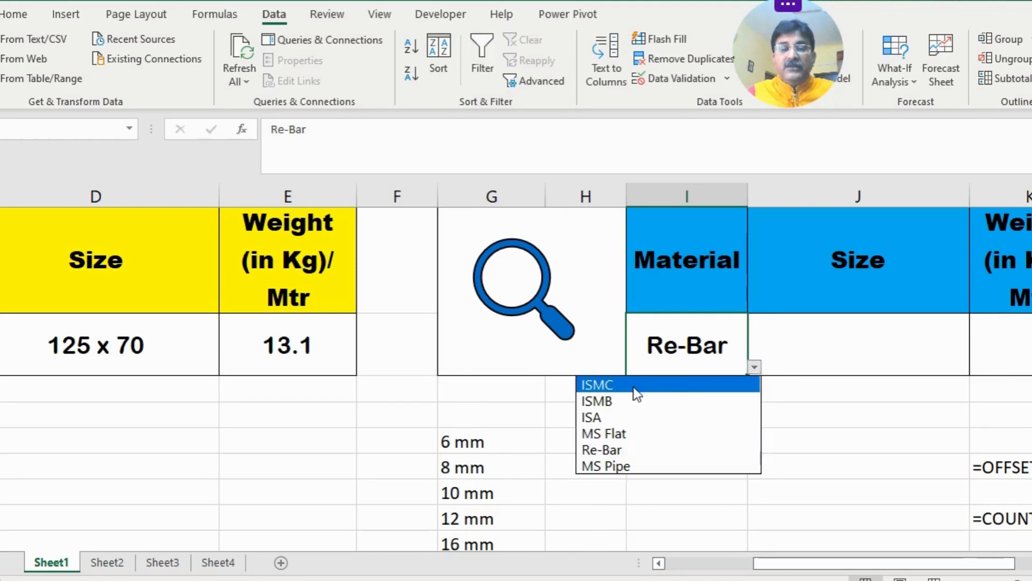
key(Escape)
click(613, 399)
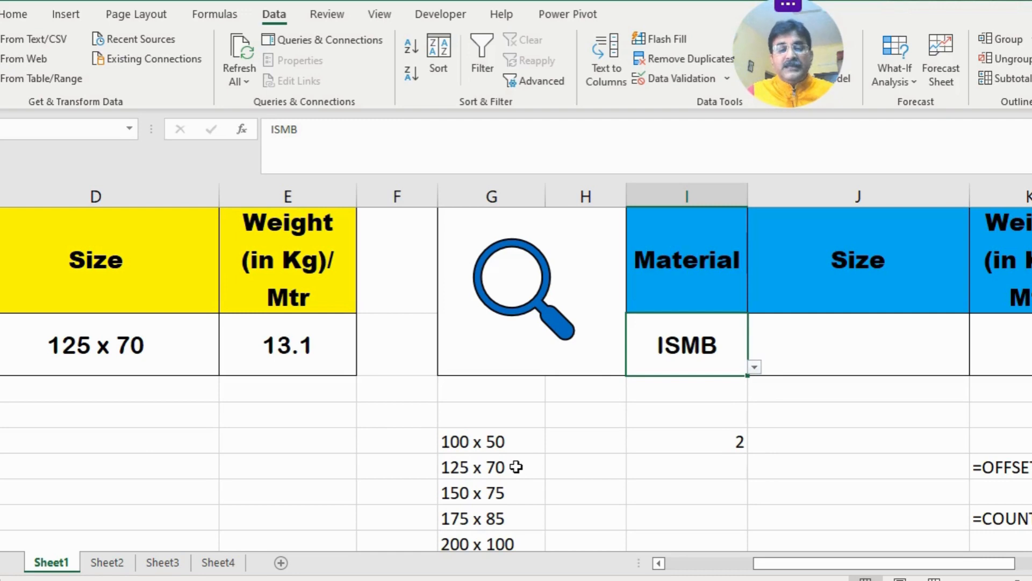
click(487, 443)
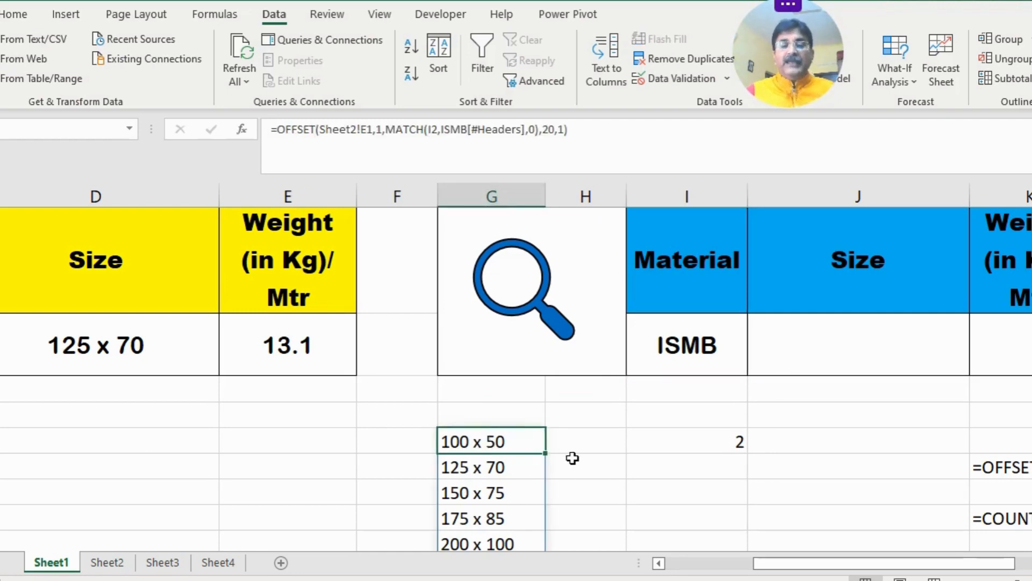
scroll(572, 458, down, 1)
scroll(571, 459, up, 1)
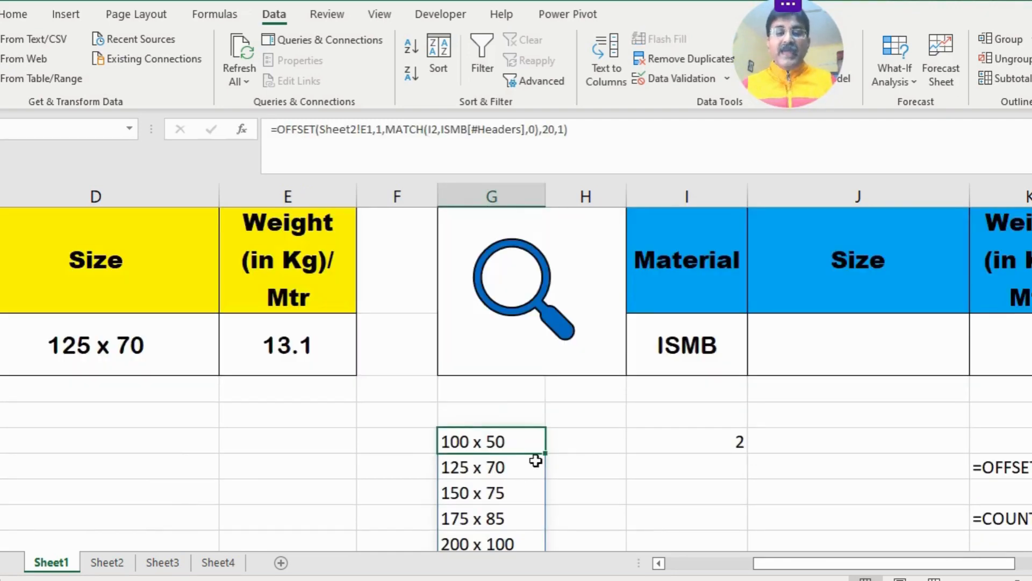
click(868, 340)
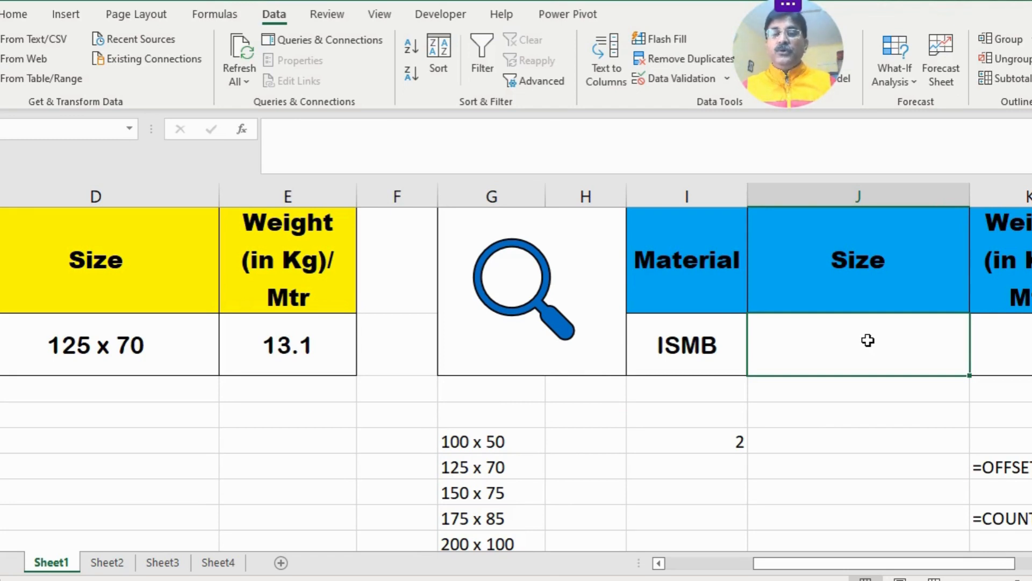
click(680, 79)
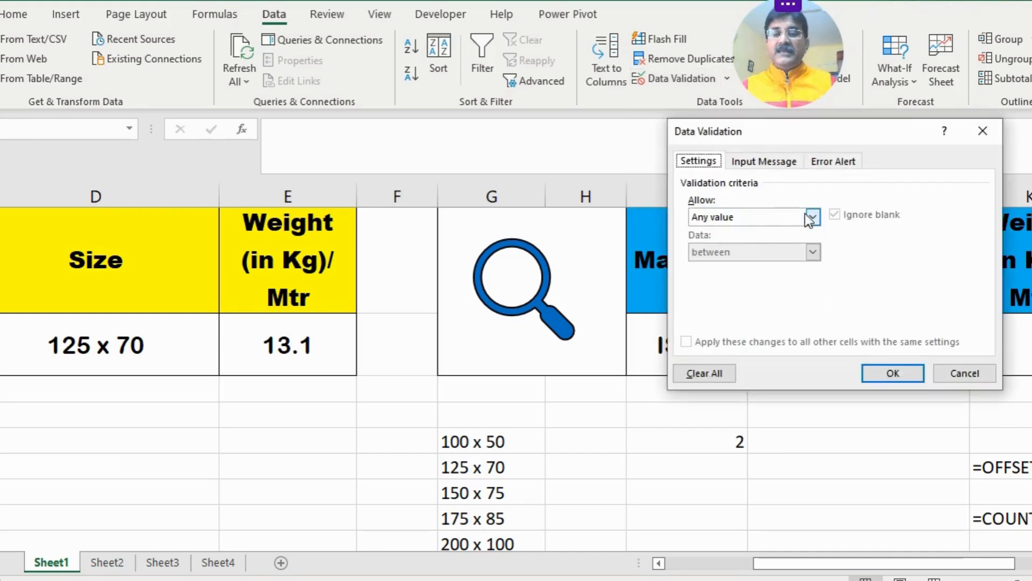
click(814, 217)
click(726, 269)
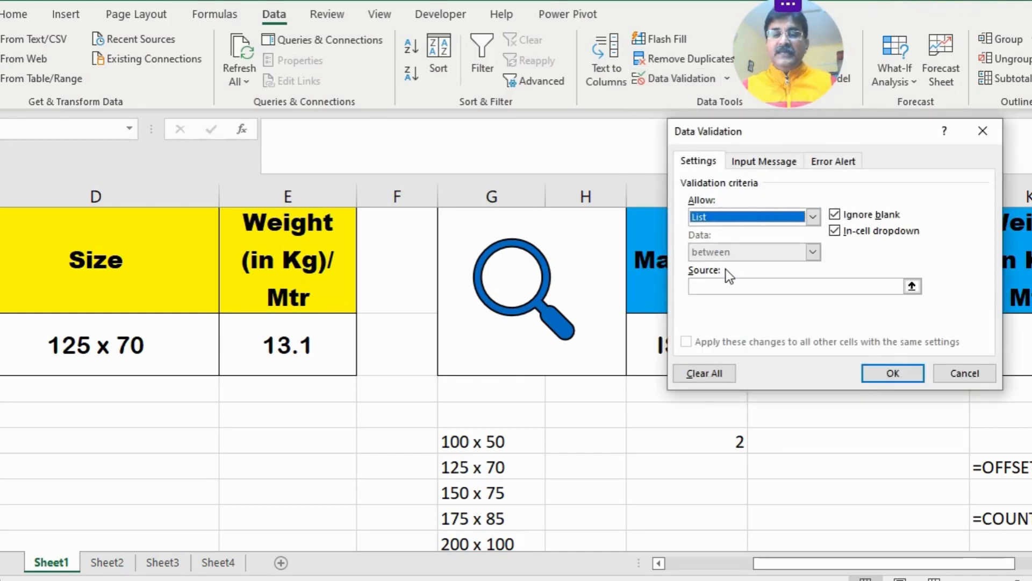
click(702, 284)
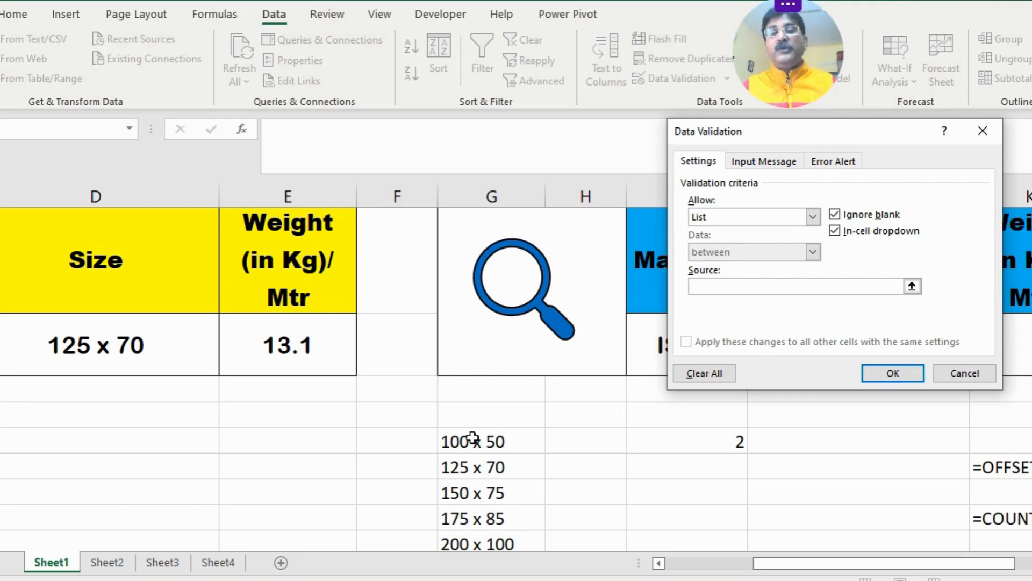
click(984, 131)
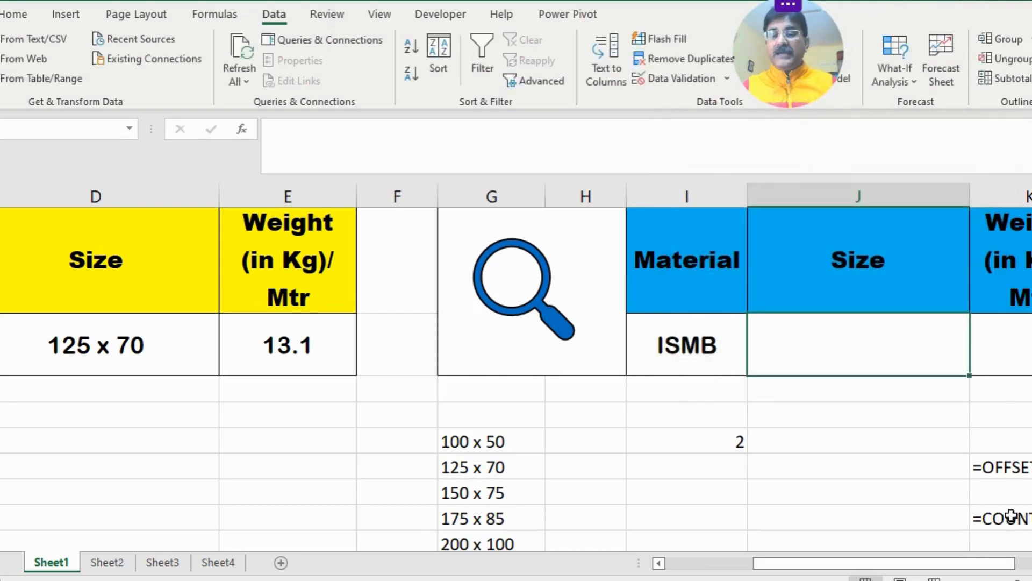
Step: Copy the formula text =OFFSET(Sheet2!$E$1,1,MATCH($I$2,Sheet2!$F$1:$K$1,0),20,1) from K6, without its leading apostrophe
click(1009, 467)
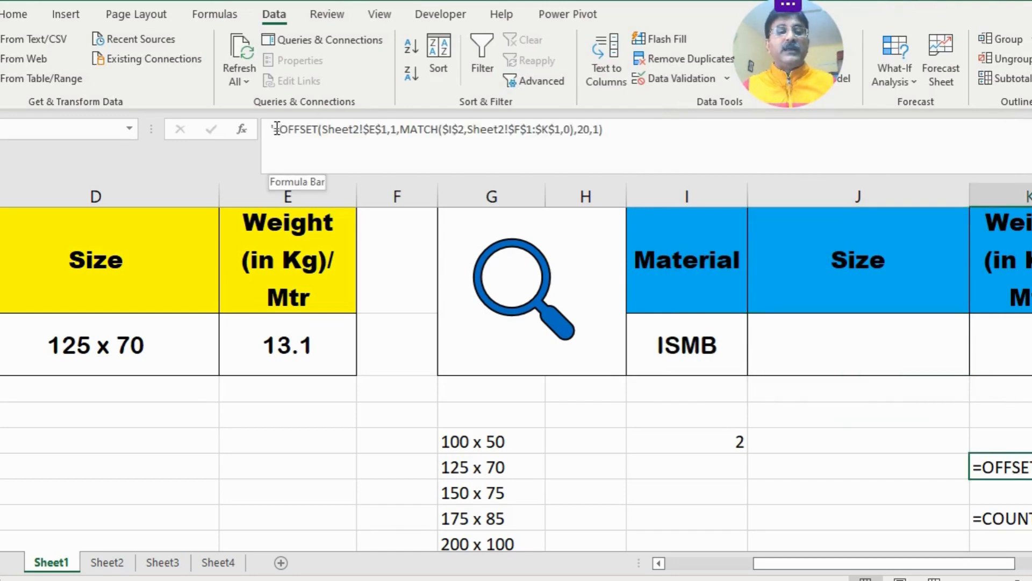
click(325, 129)
drag(396, 129, 611, 131)
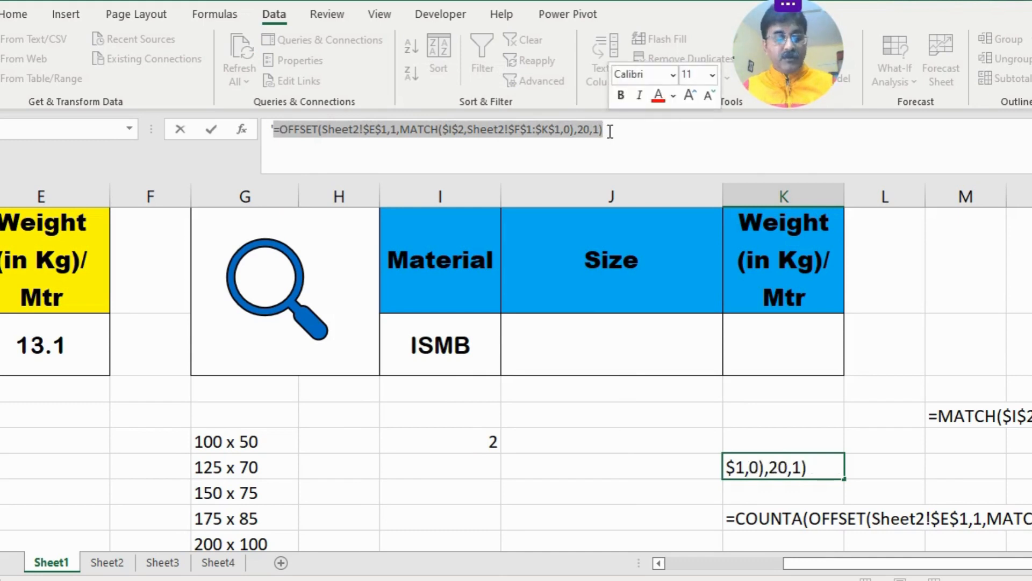
key(Escape)
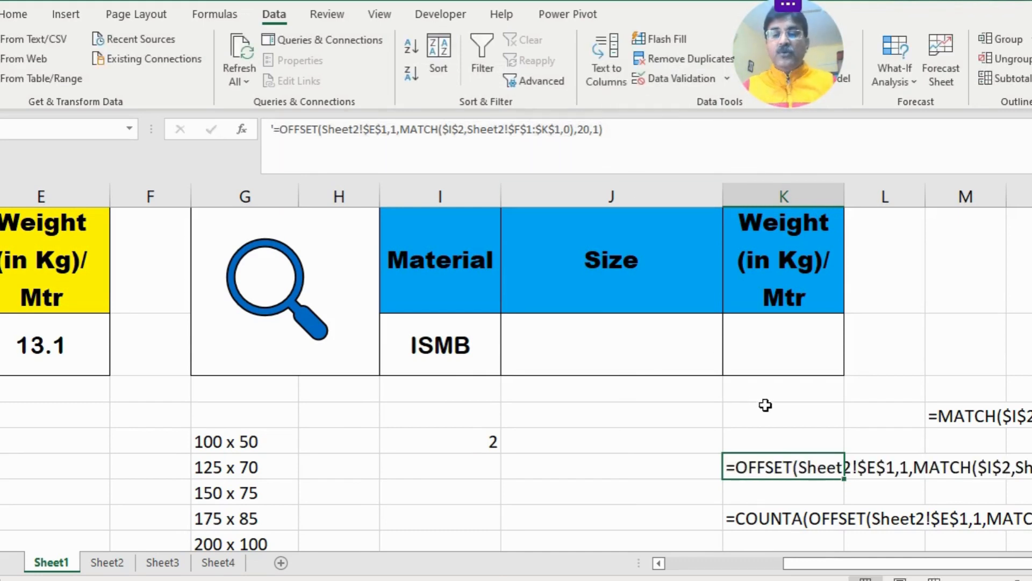
click(733, 406)
Step: Add list data validation to Size cell J2 with the source =OFFSET(Sheet2!$E$1,1,MATCH($I$2,Sheet2!$F$1:$K$1,0),20,1)
click(589, 335)
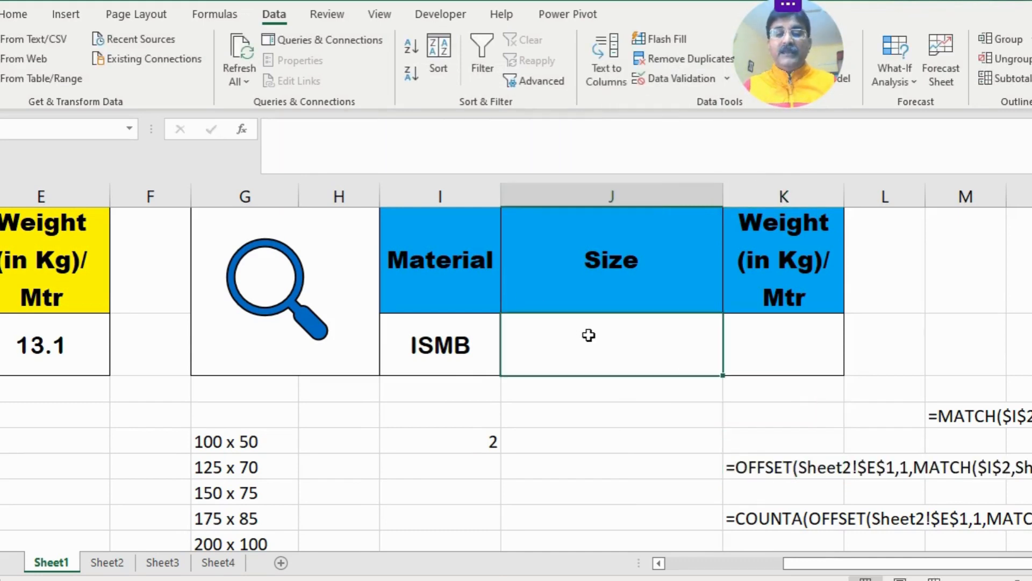
click(675, 77)
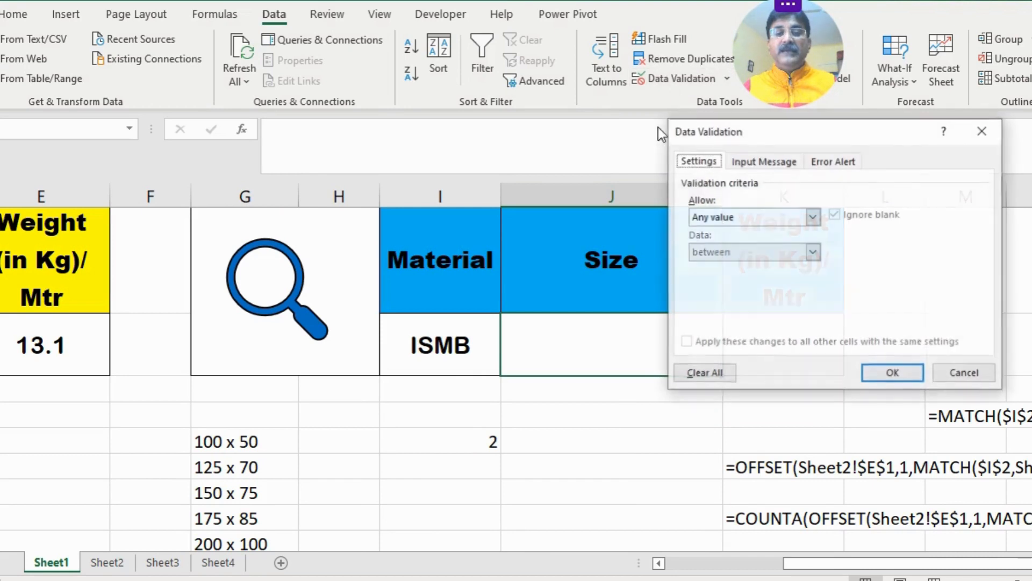
click(815, 216)
click(732, 263)
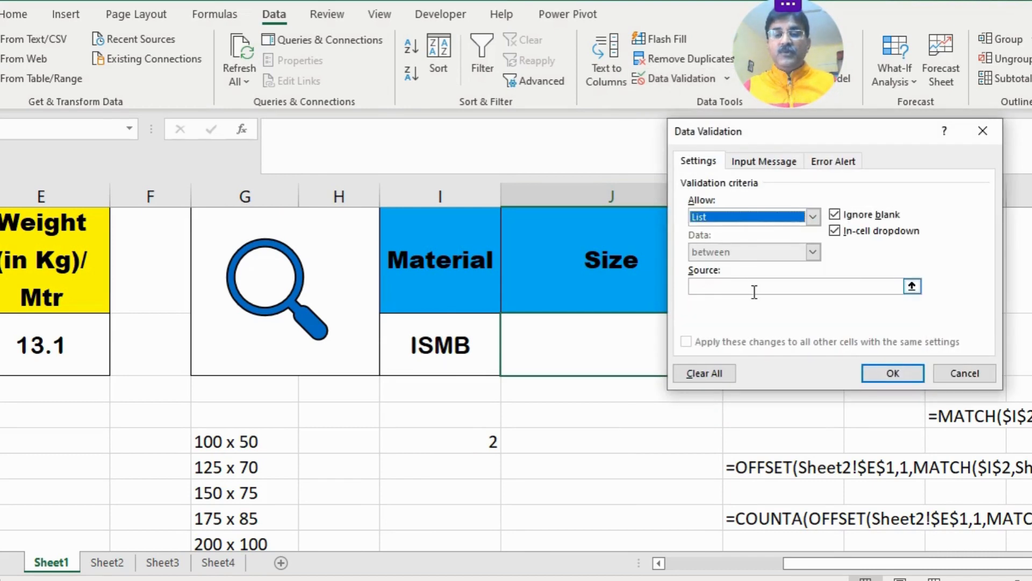
click(717, 285)
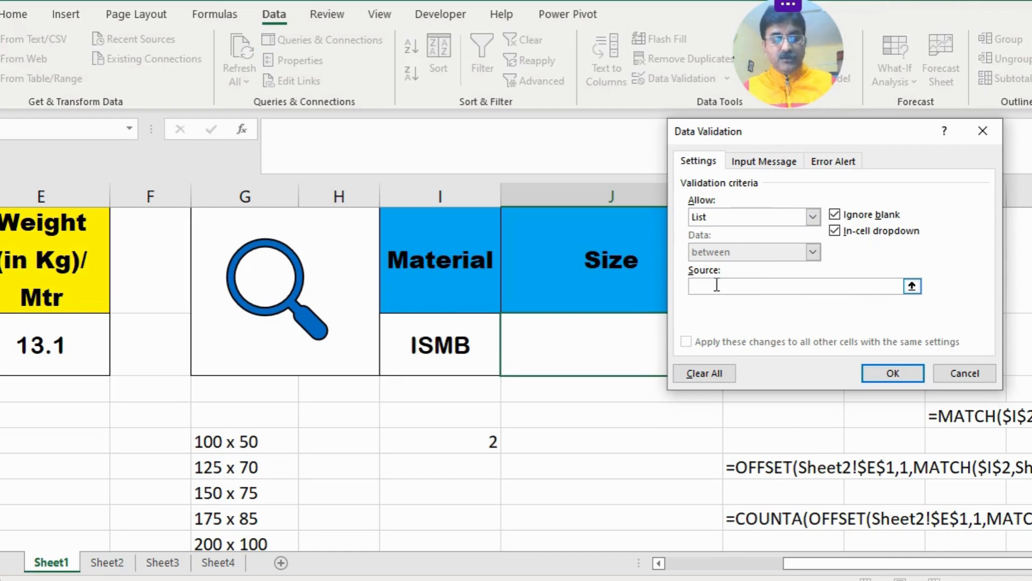
text(=OFFSET(Sheet2!$E$1,1,MATCH($I$2,Sheet2!$F$1:$K$1,0),20,1))
click(892, 373)
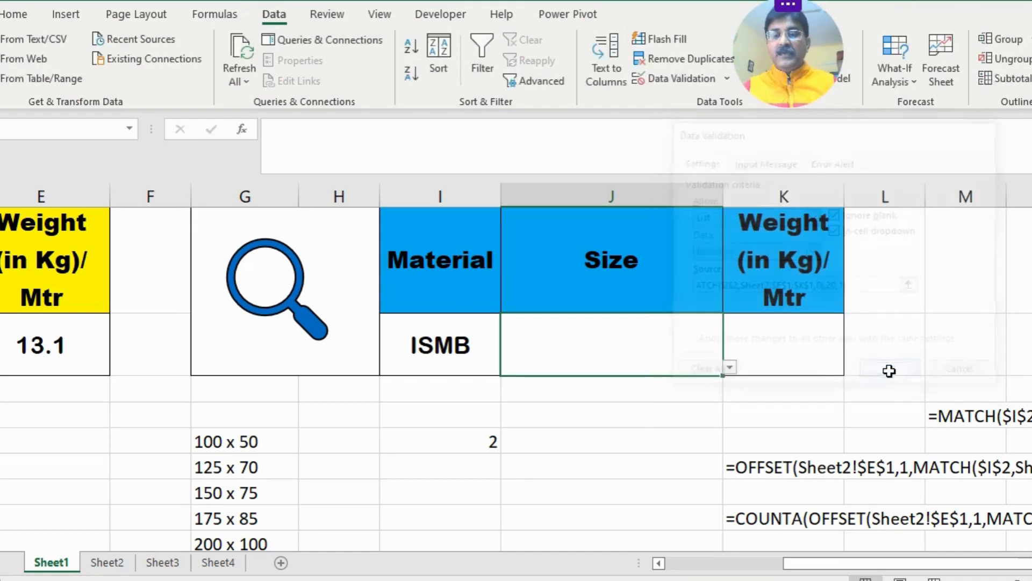
Step: Choose 100 x 50 from the new size drop-down list in J2
click(618, 381)
click(681, 372)
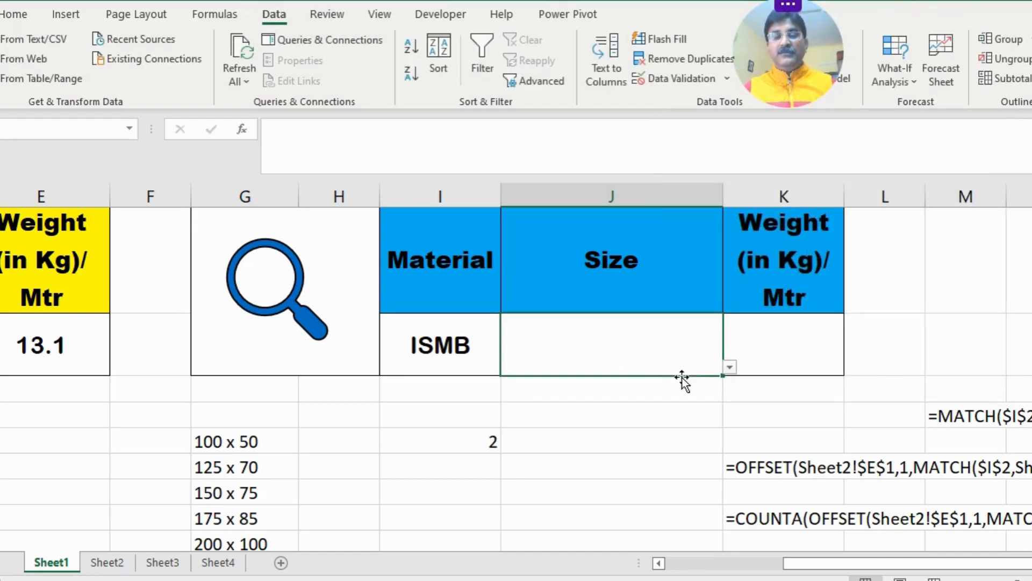
click(730, 367)
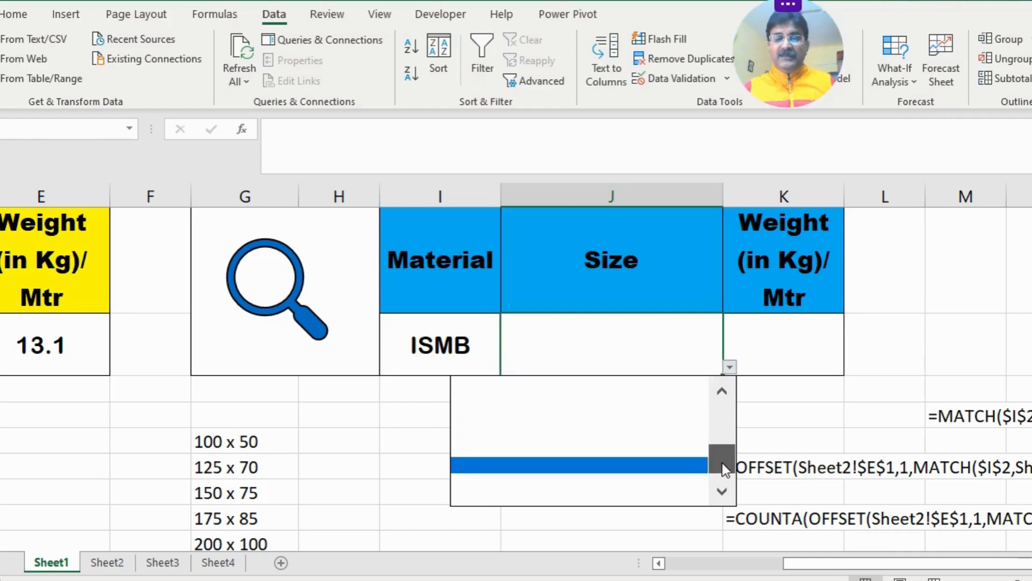
drag(722, 463, 727, 403)
click(483, 385)
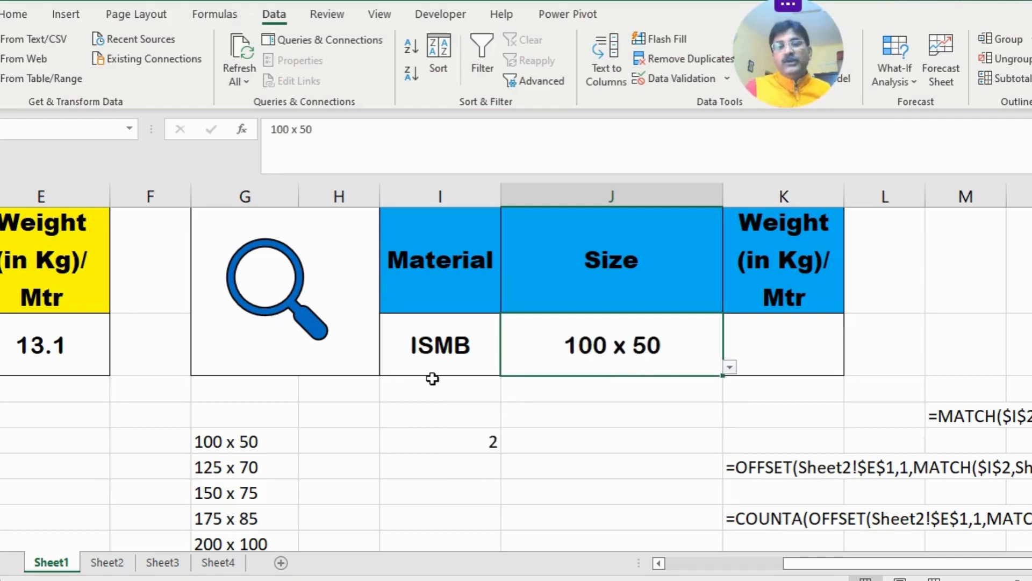
Step: Set the material in I2 to MS Flat and the size in J2 to 50 mm X 5 mm
click(452, 347)
click(508, 367)
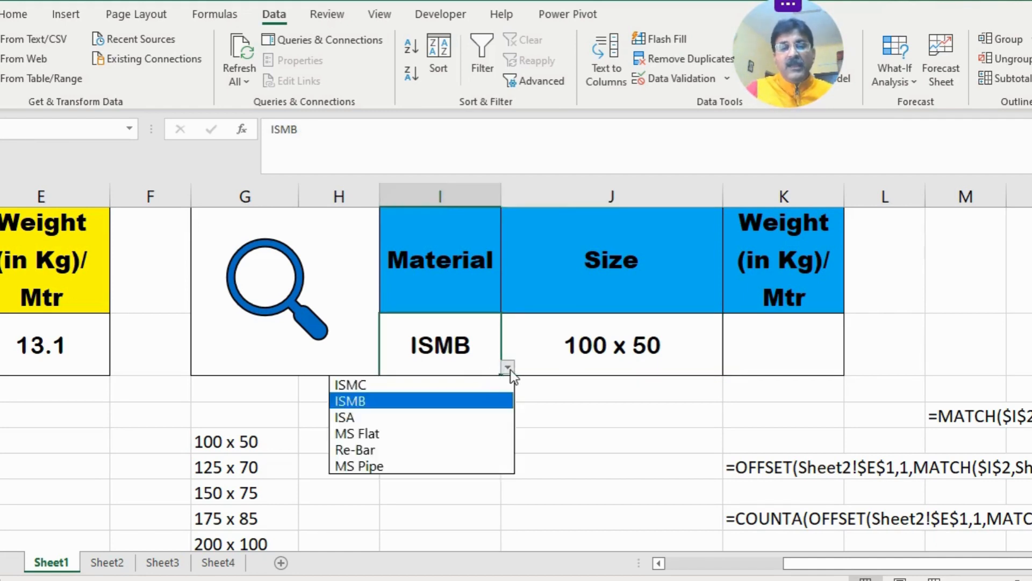
click(370, 431)
click(660, 346)
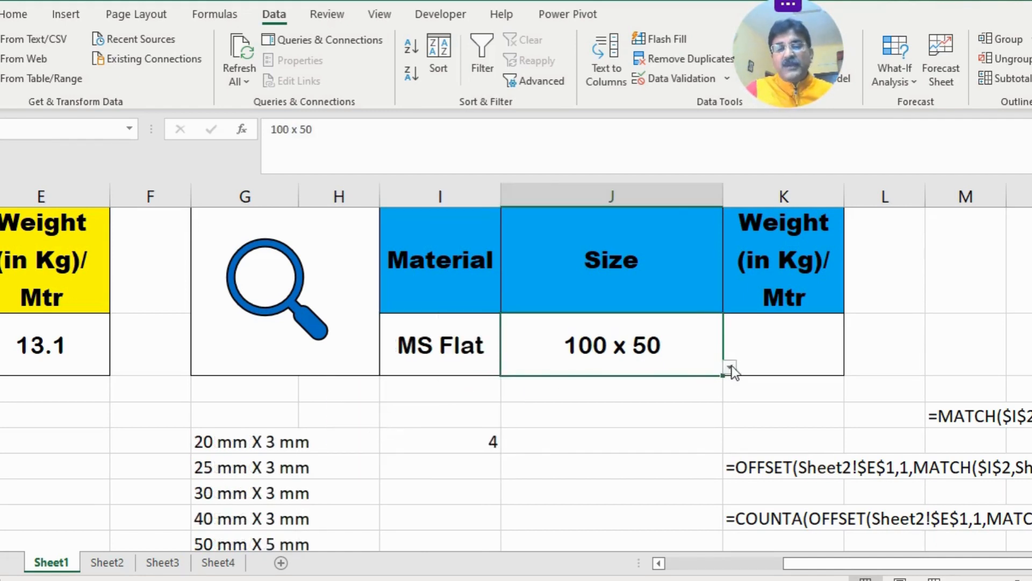
click(729, 368)
click(501, 452)
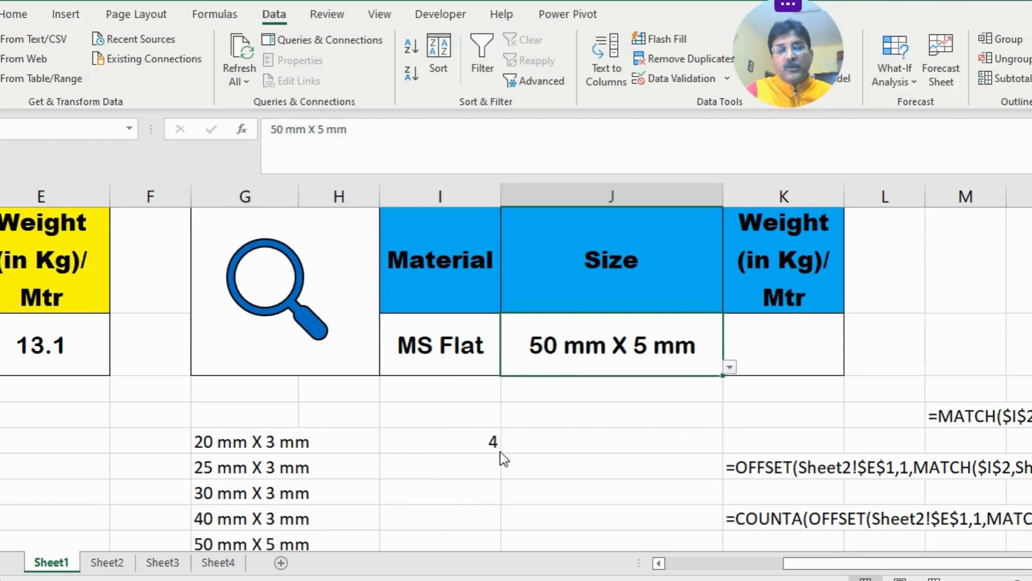
Step: Set the material in I2 to Re-Bar and the size in J2 to 32 mm
click(449, 352)
click(511, 365)
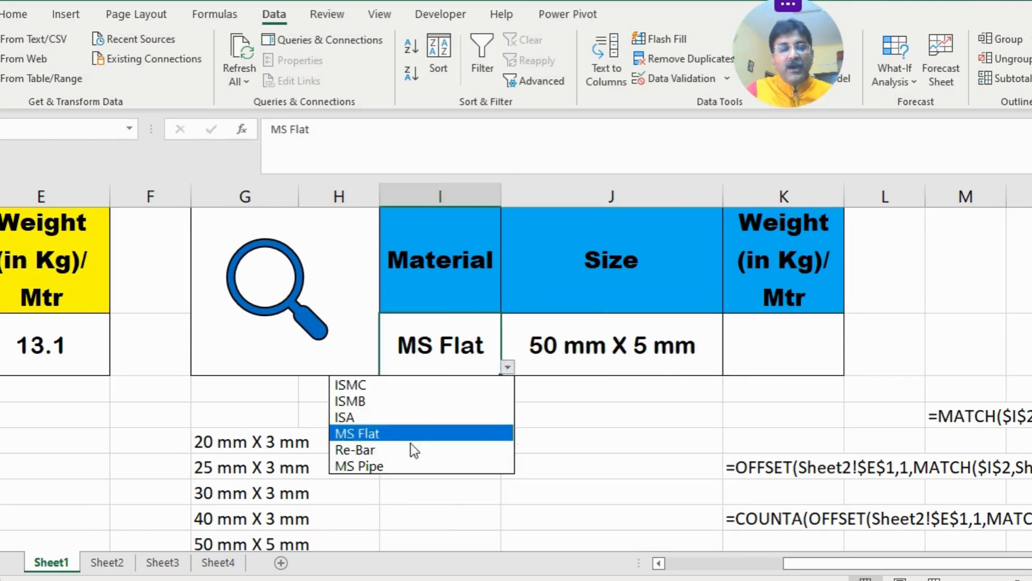
click(383, 451)
click(665, 350)
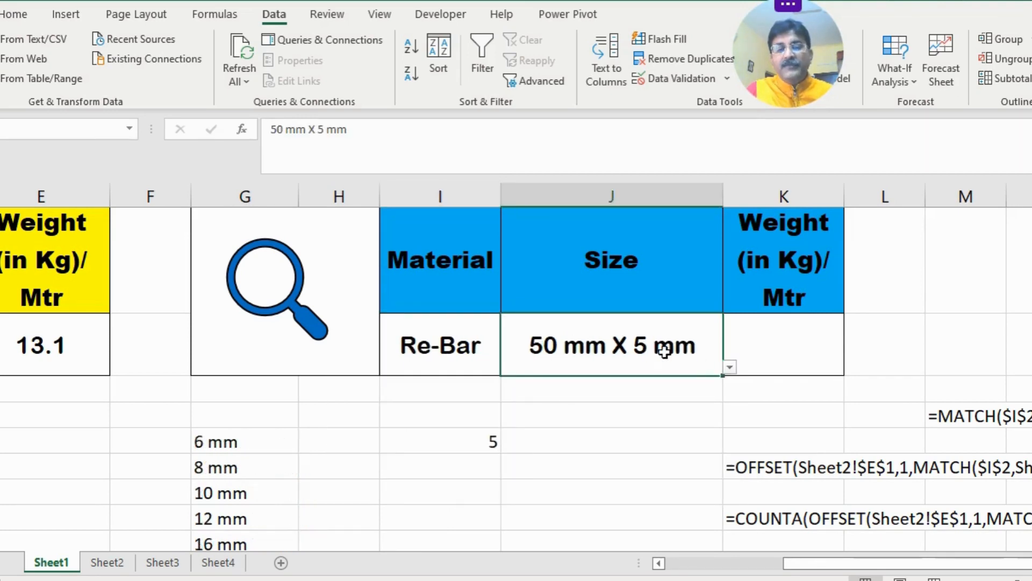
click(730, 367)
click(508, 499)
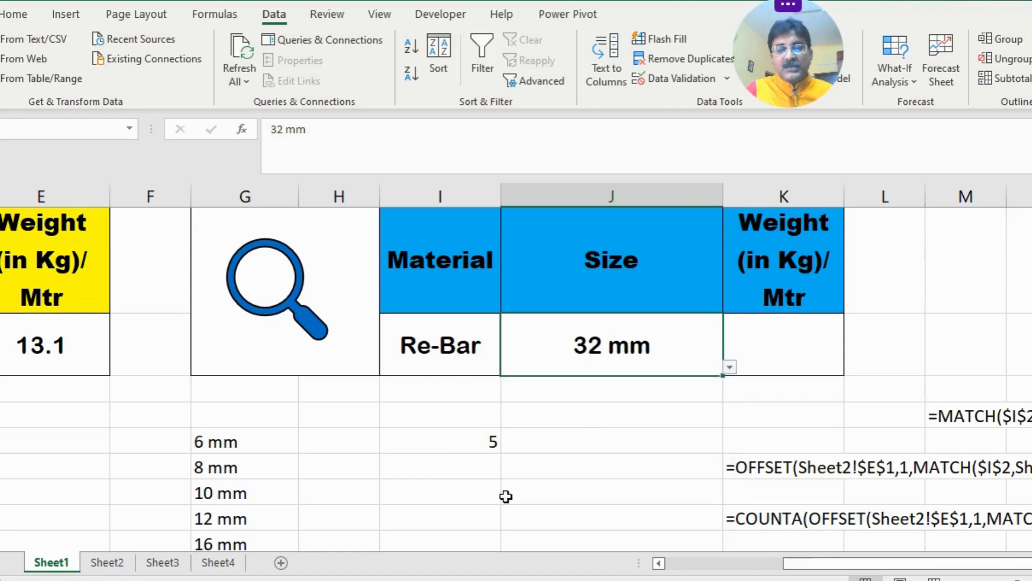
click(614, 437)
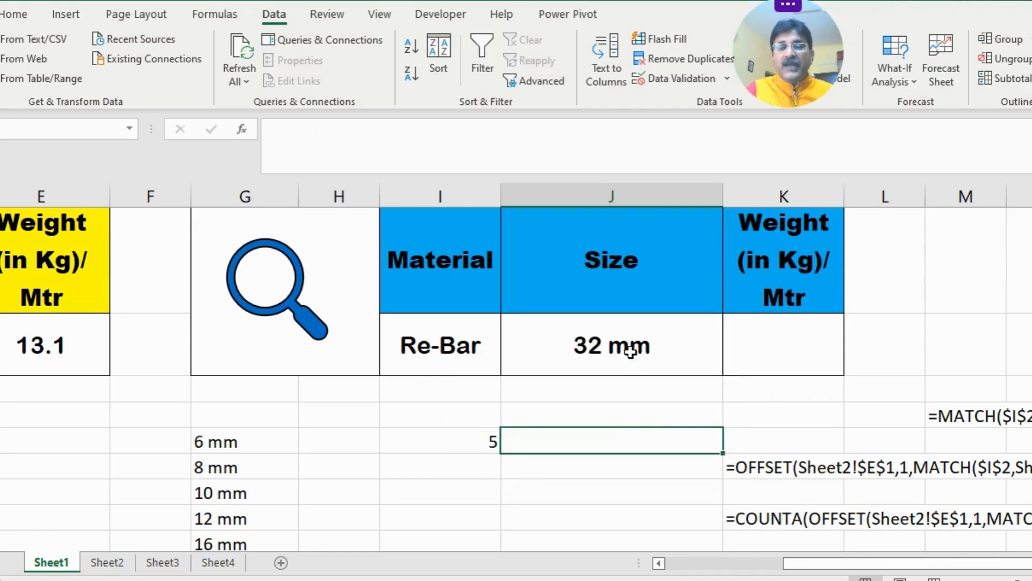
Step: Look through J2's size drop-down list for Re-Bar and check its end for blank entries
click(649, 342)
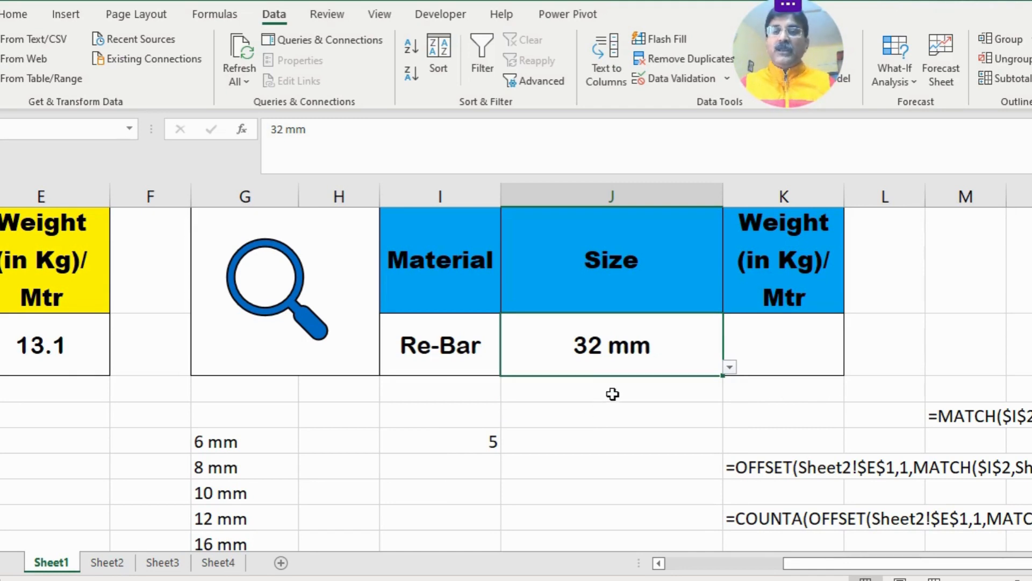
click(731, 367)
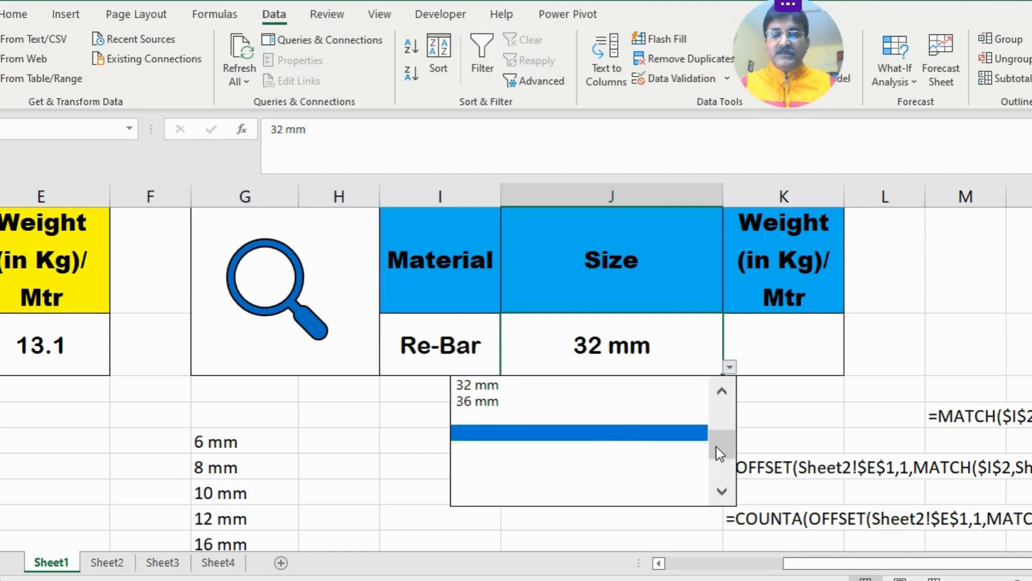
drag(716, 446, 721, 479)
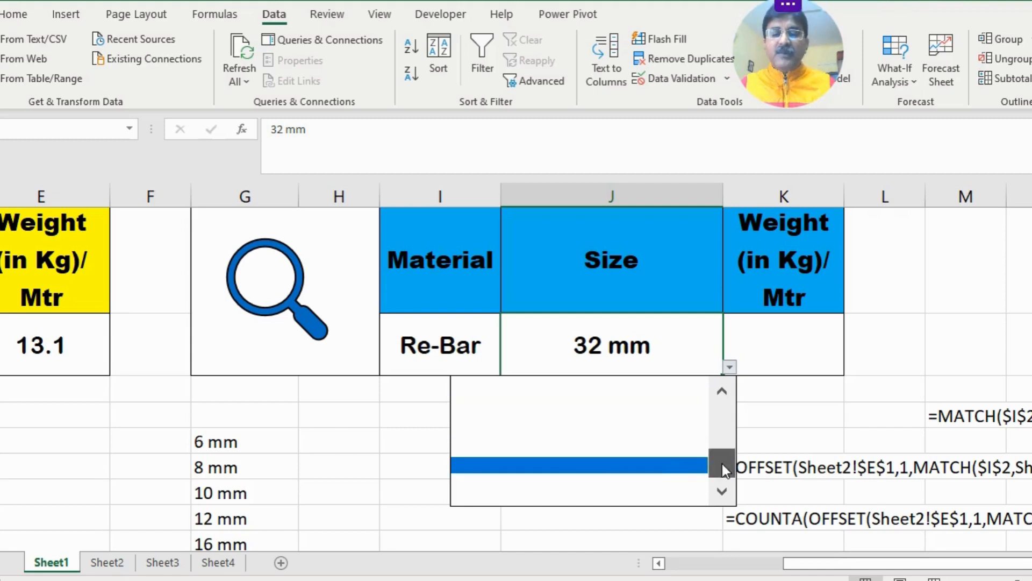
drag(722, 464, 725, 433)
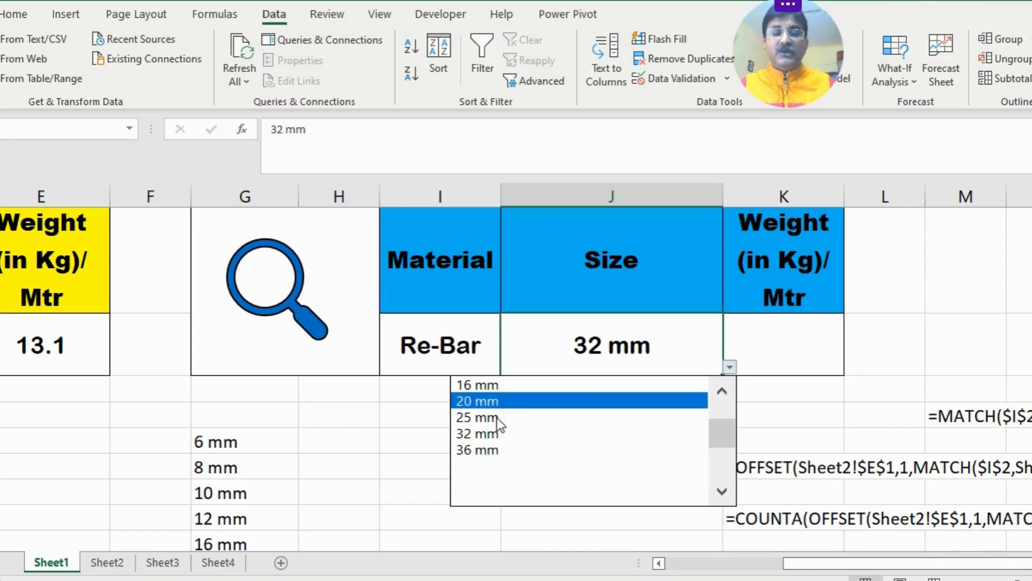
Step: Switch the material in I2 to ISMC and review the size list that the OFFSET formula in G5 spills down column G
click(259, 467)
click(250, 447)
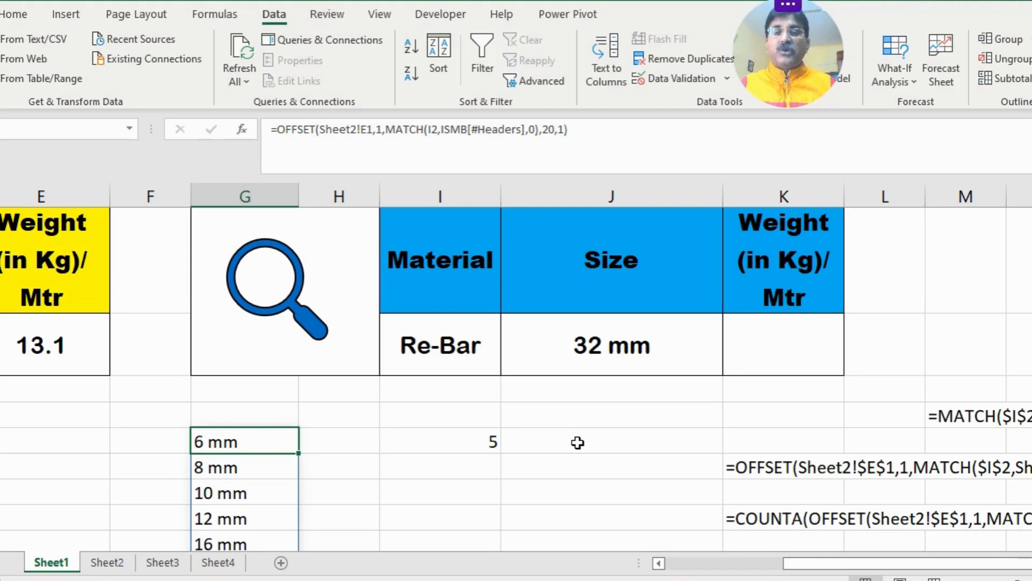
click(603, 409)
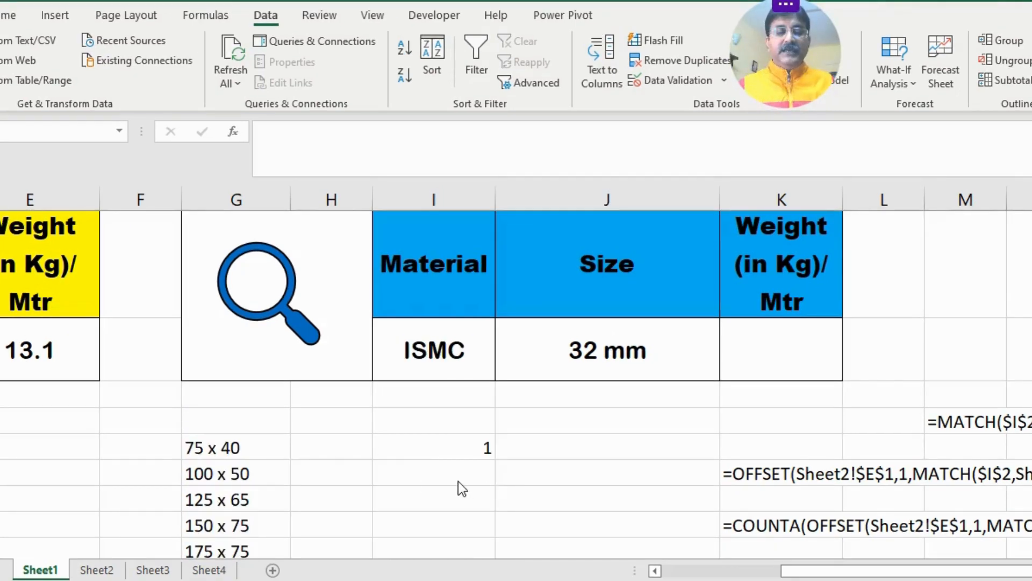
click(454, 480)
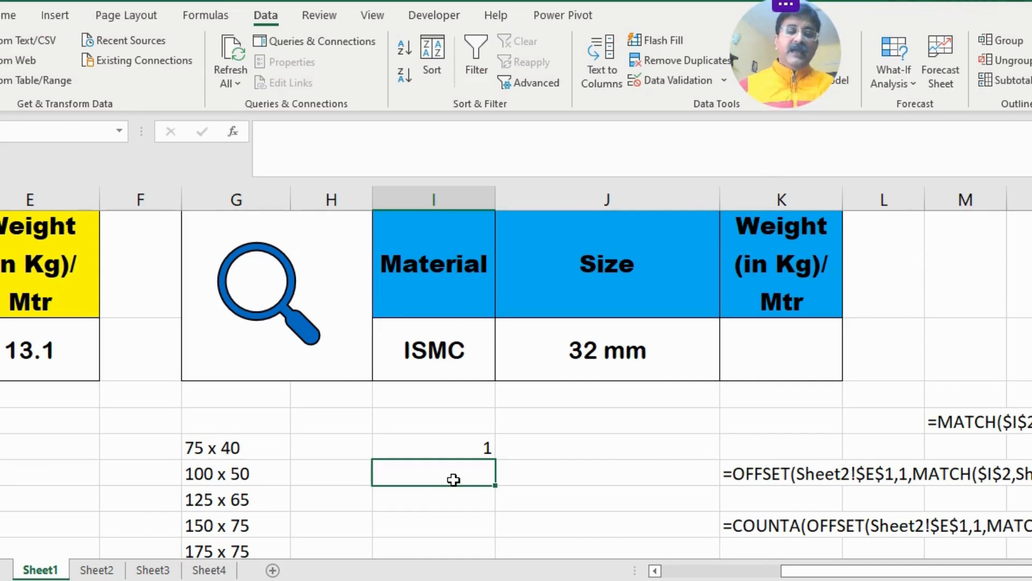
click(224, 448)
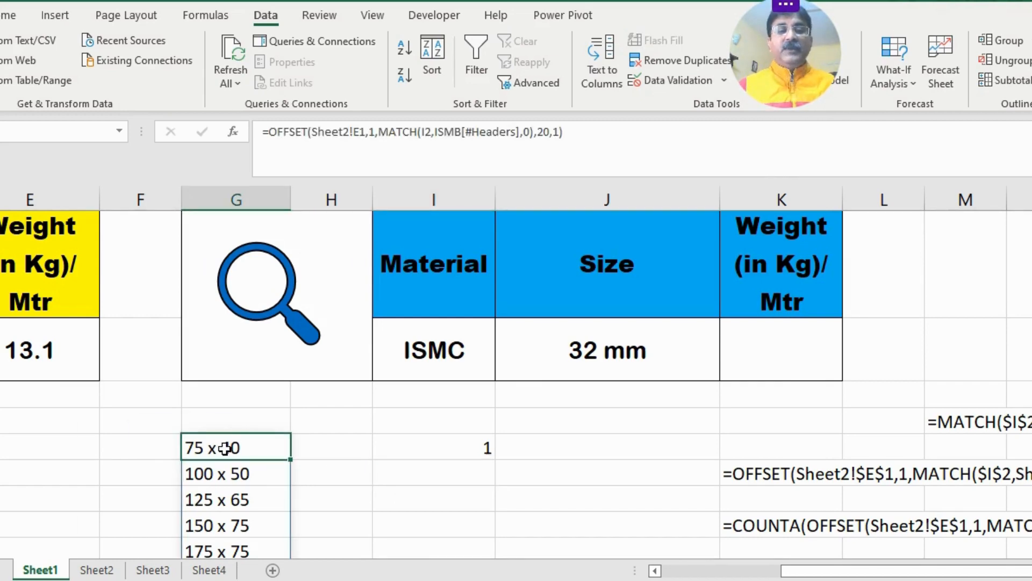
scroll(225, 448, down, 3)
scroll(224, 448, up, 3)
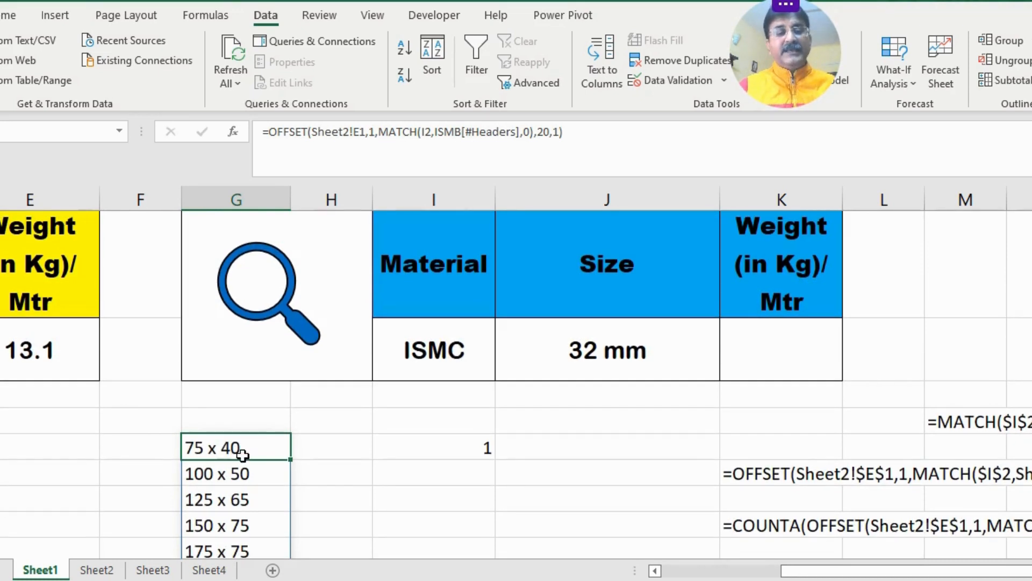
click(454, 477)
Step: Reuse G5's OFFSET formula inside a count in I7: =COUNTA(OFFSET(Sheet2!E1,1,MATCH(I2,ISMB[#Headers],0),20,1))
click(232, 448)
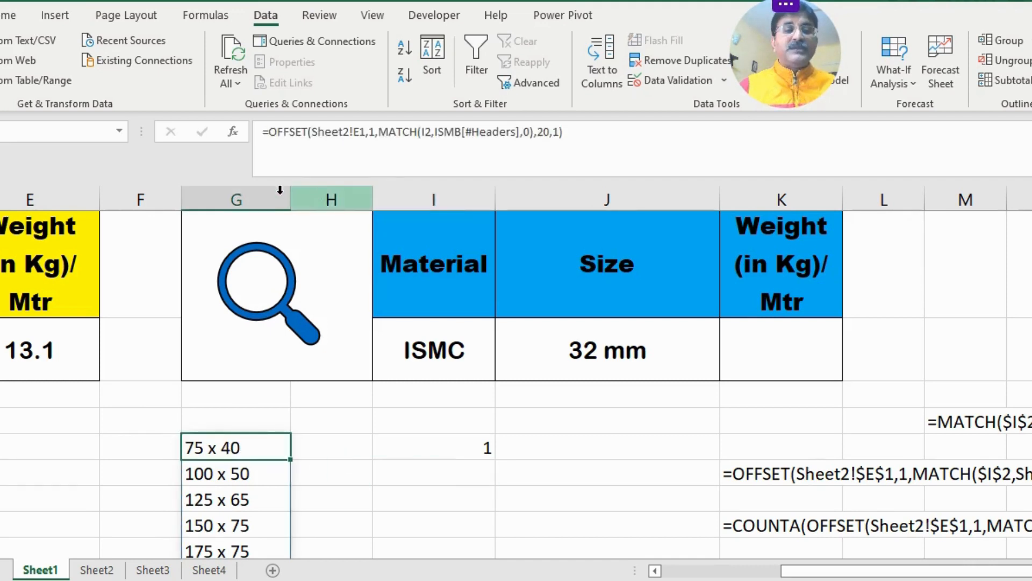
drag(267, 132, 564, 133)
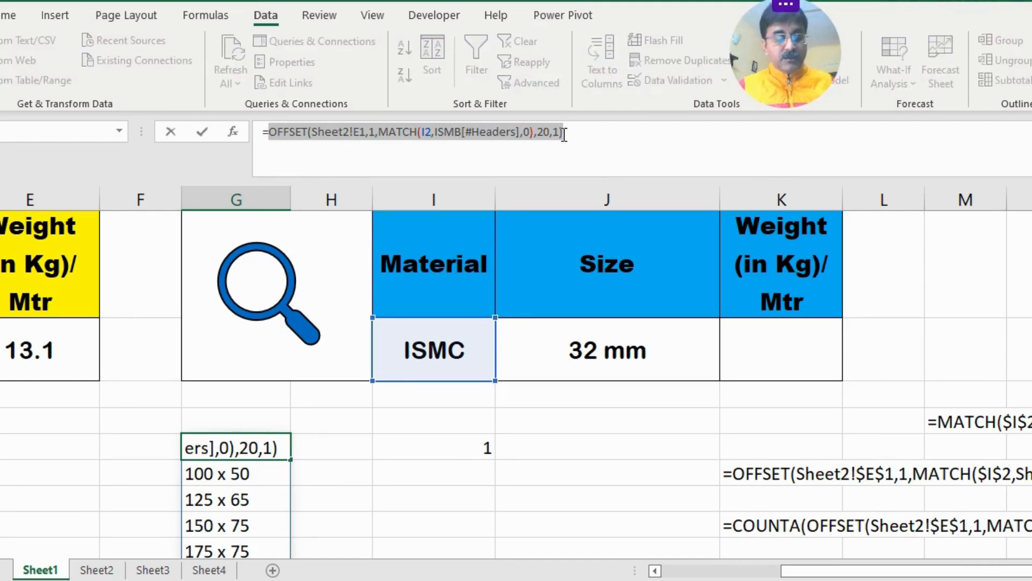
key(Escape)
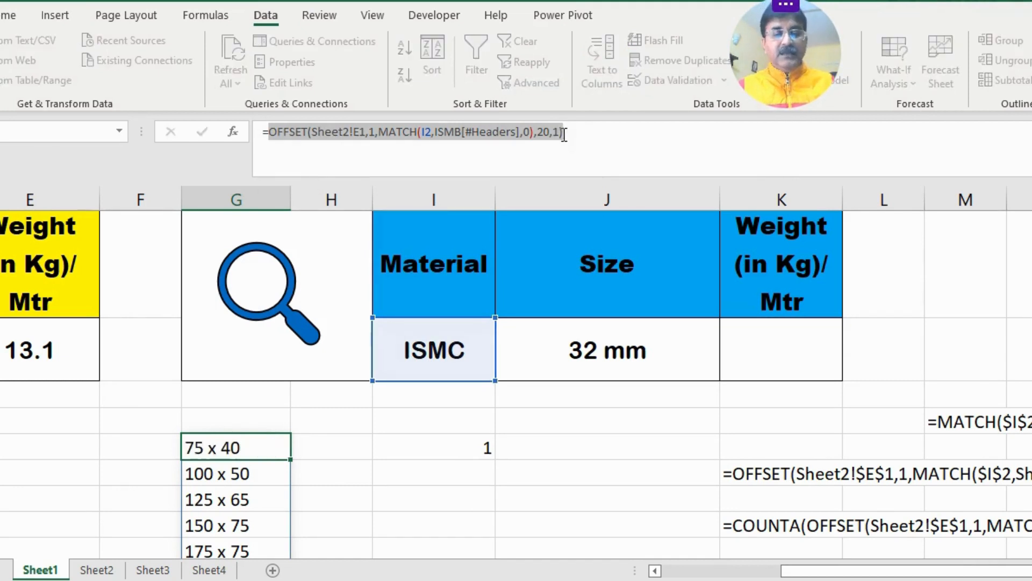
click(439, 493)
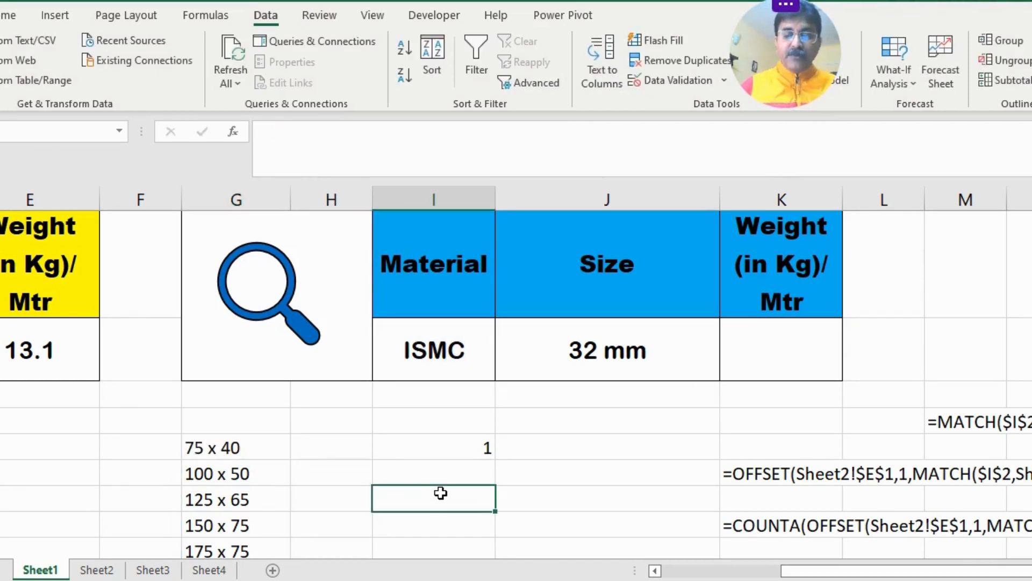
text(=counta)
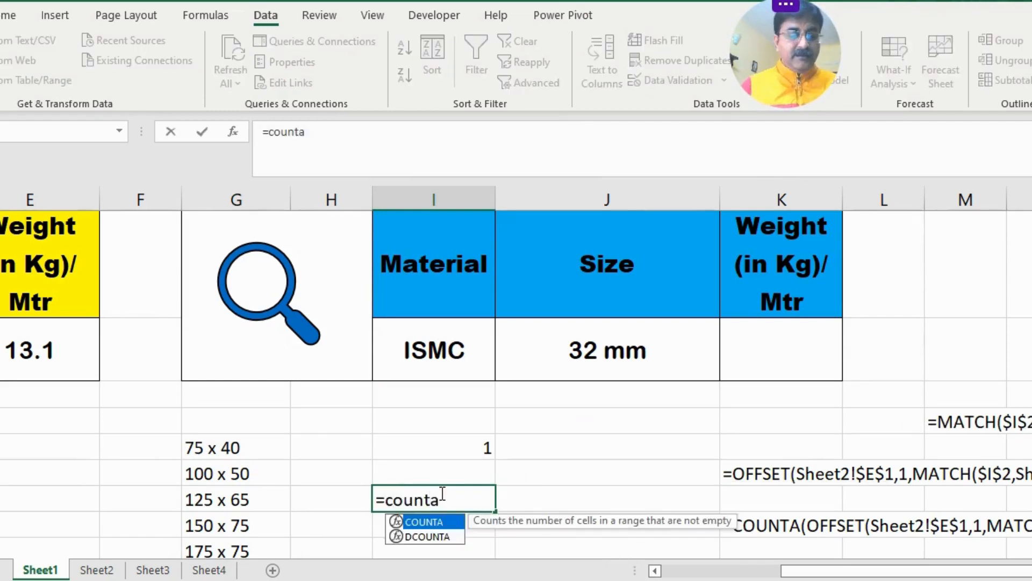
key(Tab)
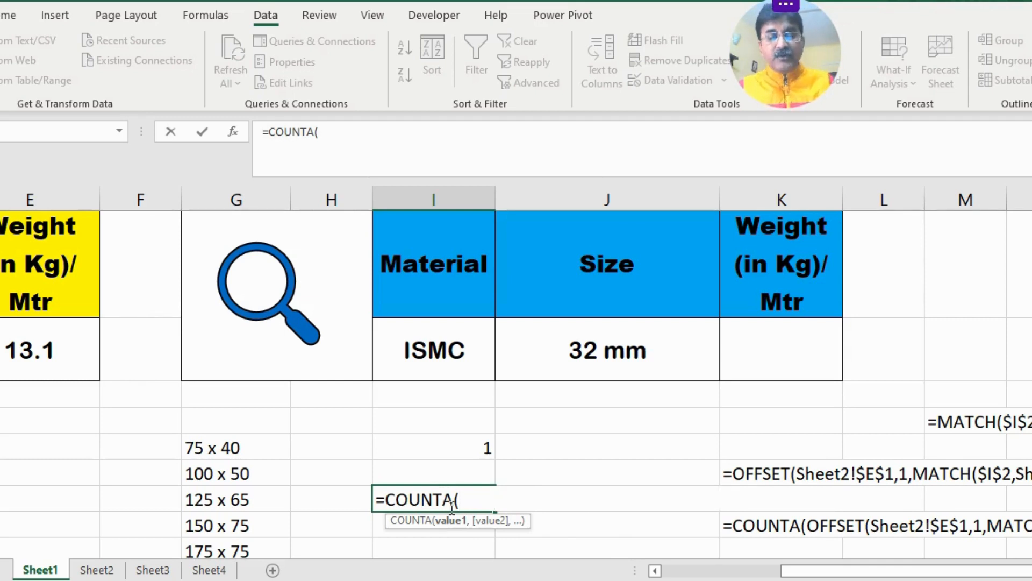
text(OFFSET(Sheet2!E1,1,MATCH(I2,ISMB[#Headers],0),20,1))
click(624, 136)
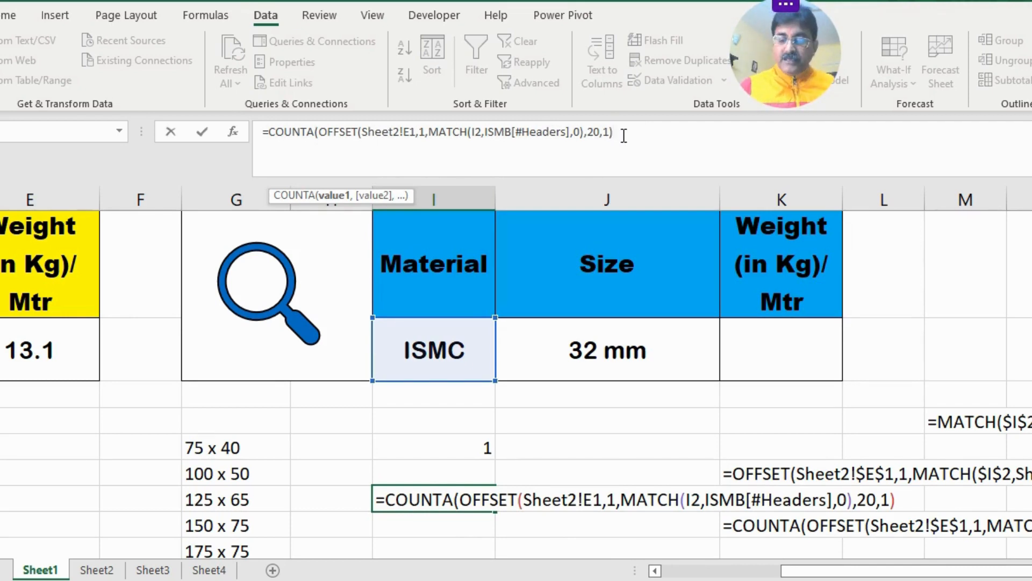
text())
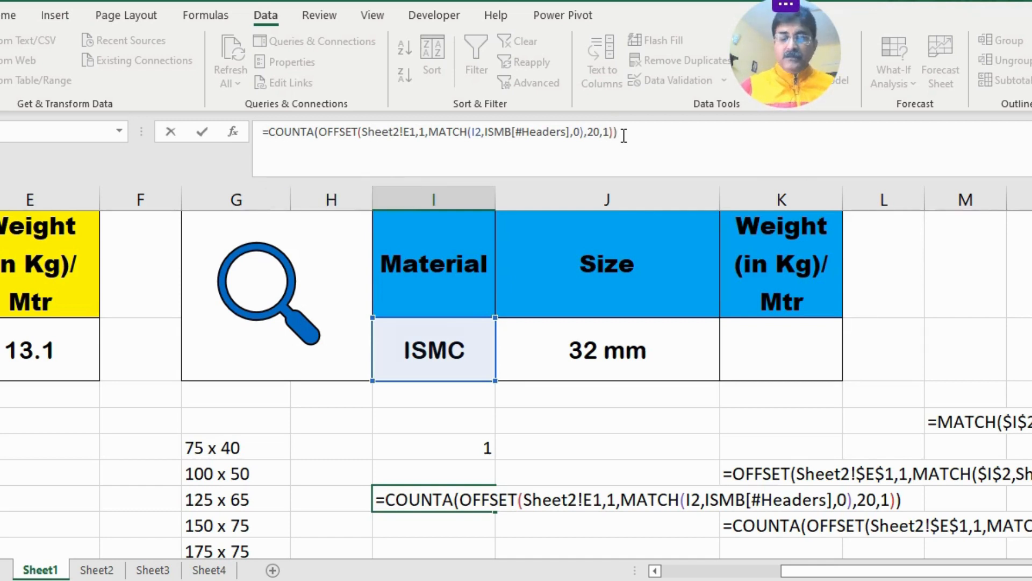
key(Return)
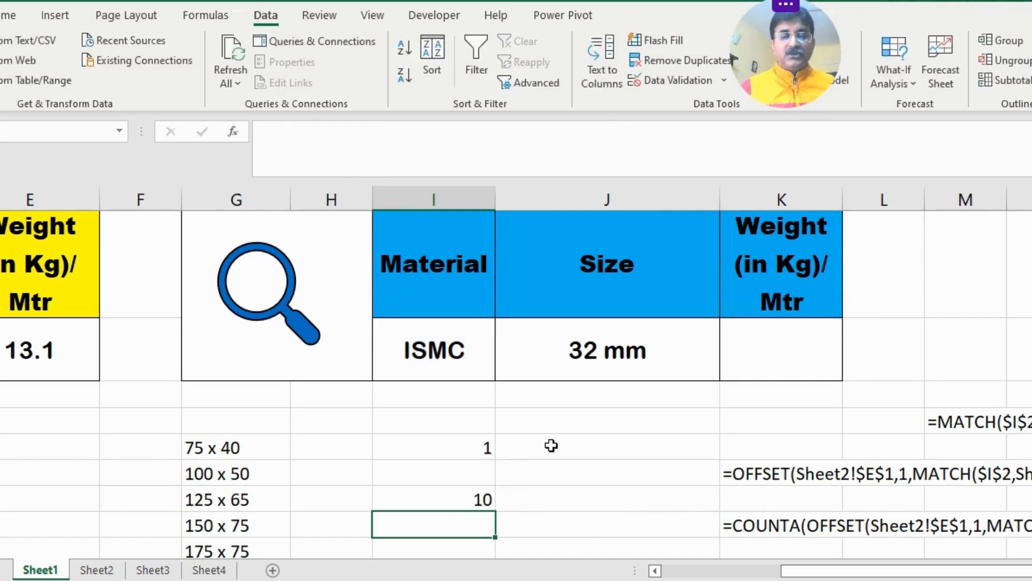
Step: Step through the ISMC sizes spilled from G5 and compare their number with the COUNTA result in I7
click(487, 498)
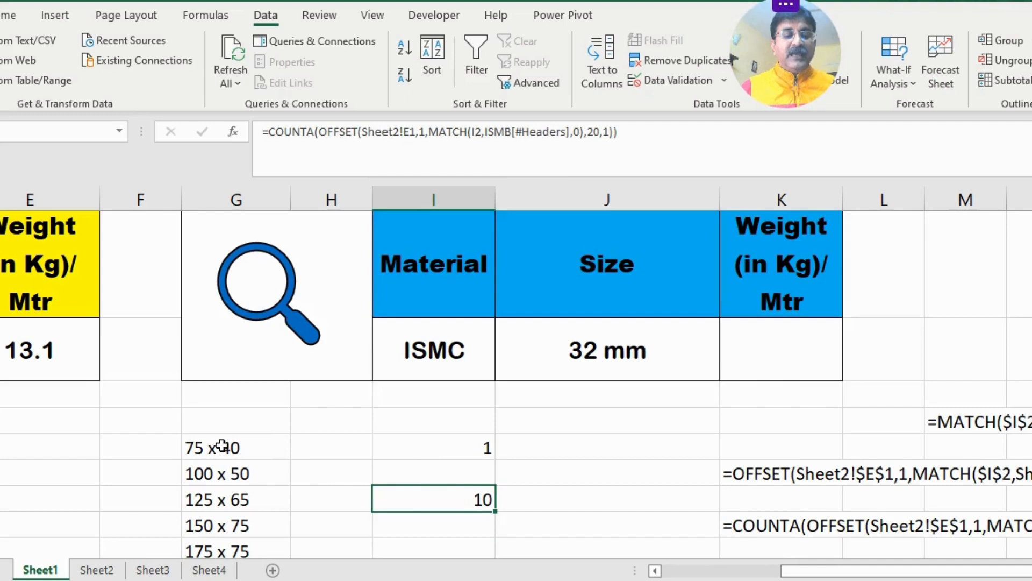
drag(221, 446, 288, 488)
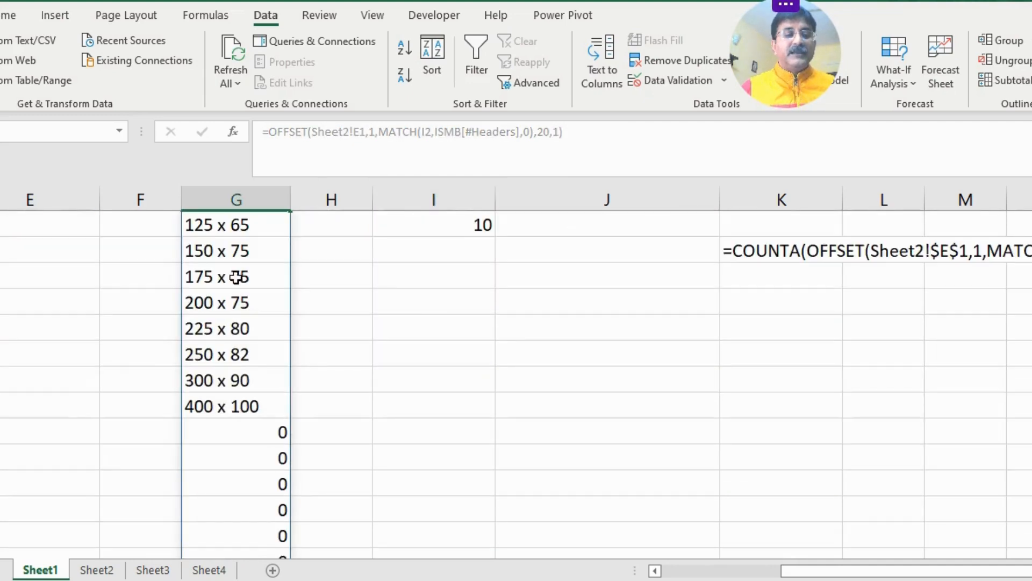
scroll(438, 320, up, 2)
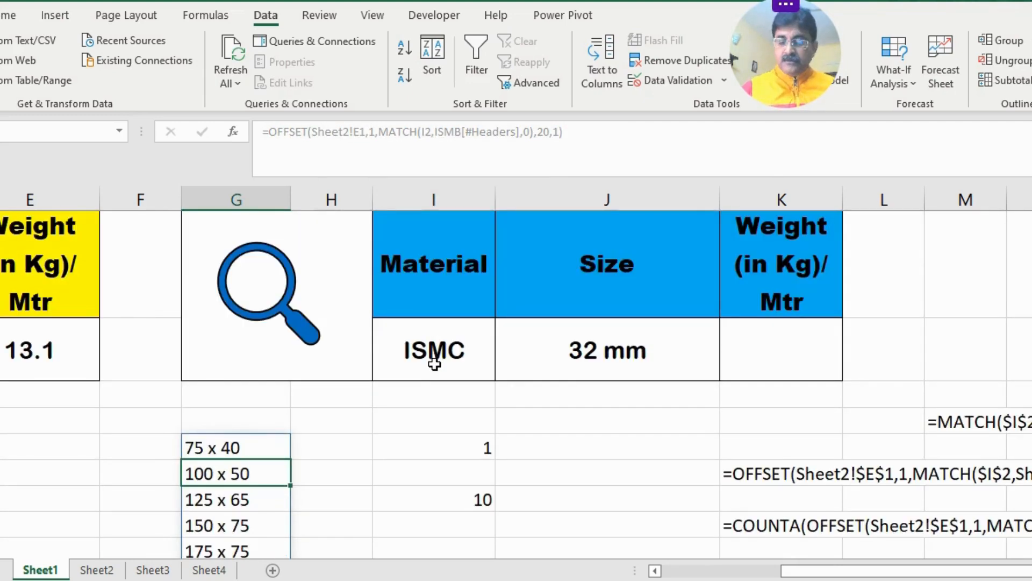
key(Return)
key(Return)
key(Return)
key(Return)
key(Return)
key(Return)
key(Return)
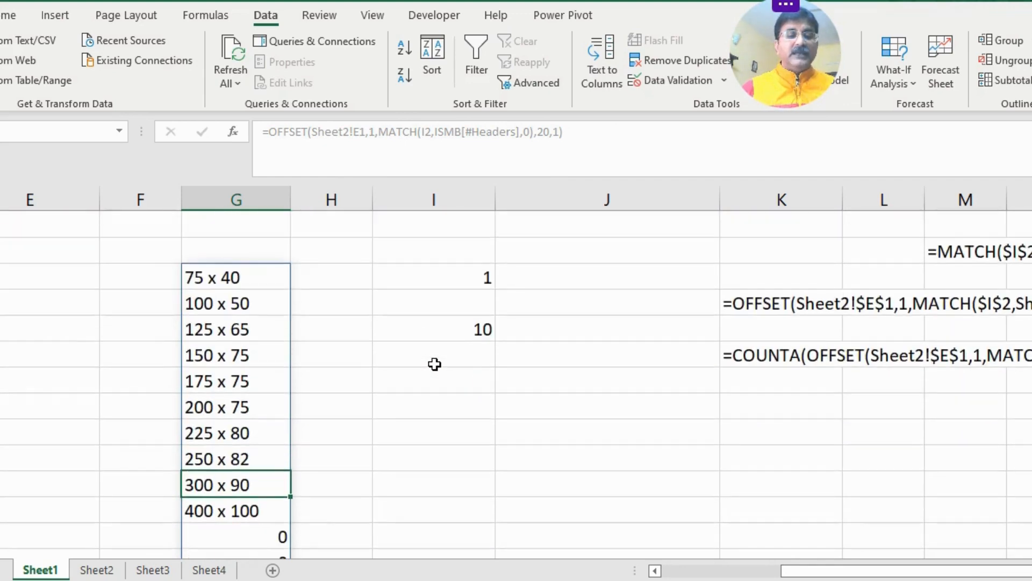
click(237, 277)
click(240, 302)
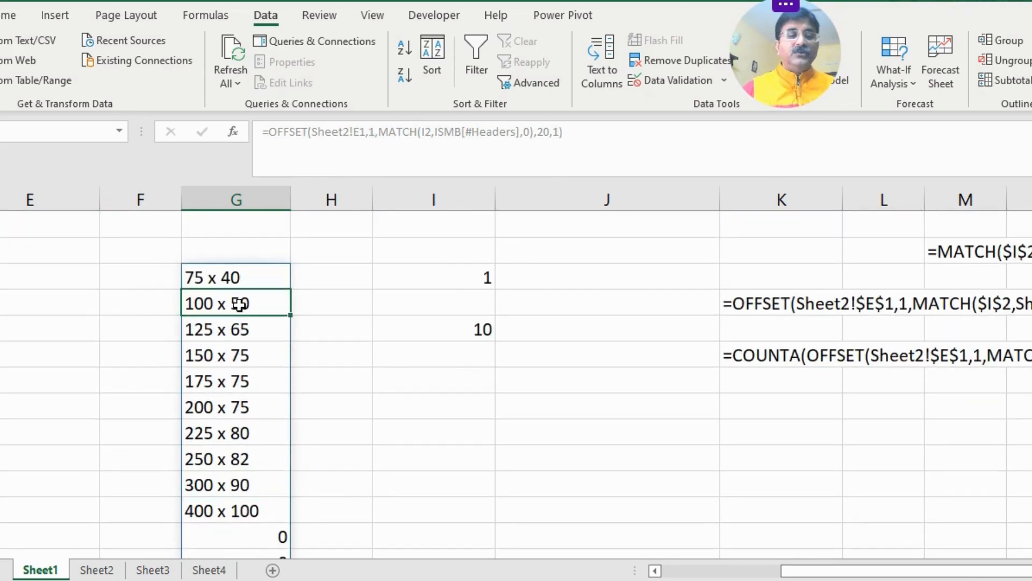
click(241, 326)
click(240, 354)
click(242, 381)
click(244, 407)
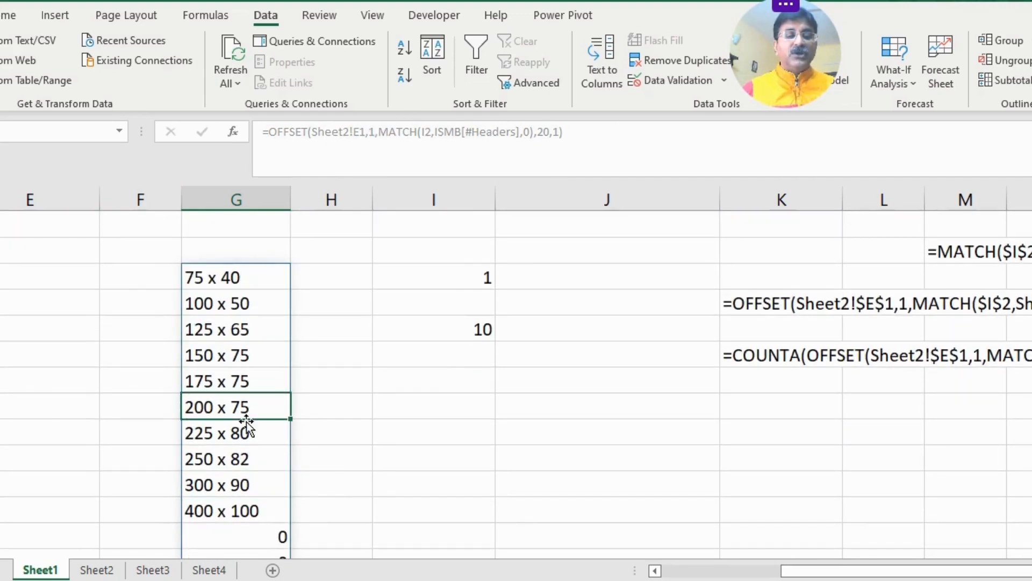
click(247, 433)
click(251, 458)
click(257, 485)
click(258, 508)
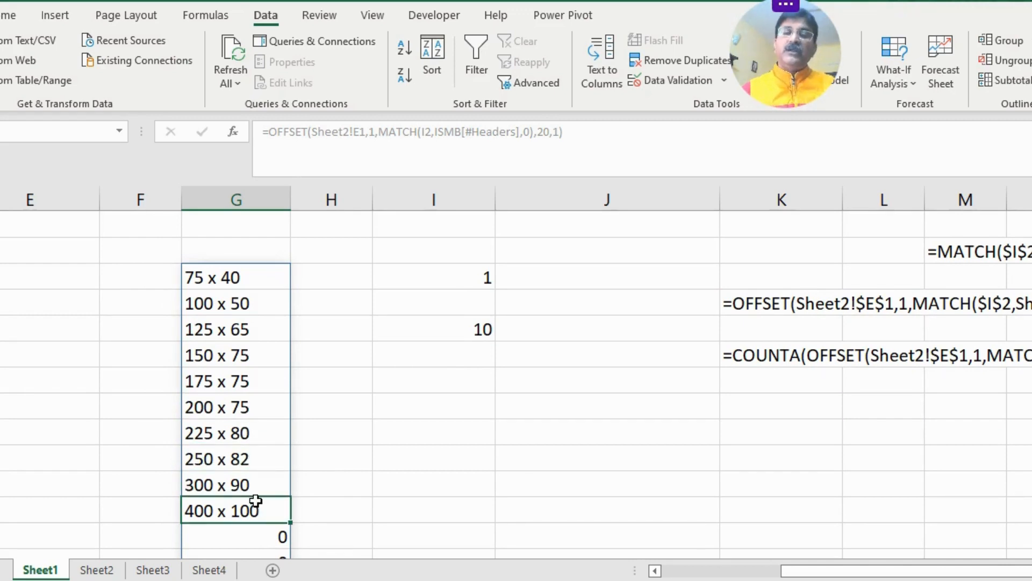
scroll(255, 500, up, 2)
scroll(280, 469, down, 3)
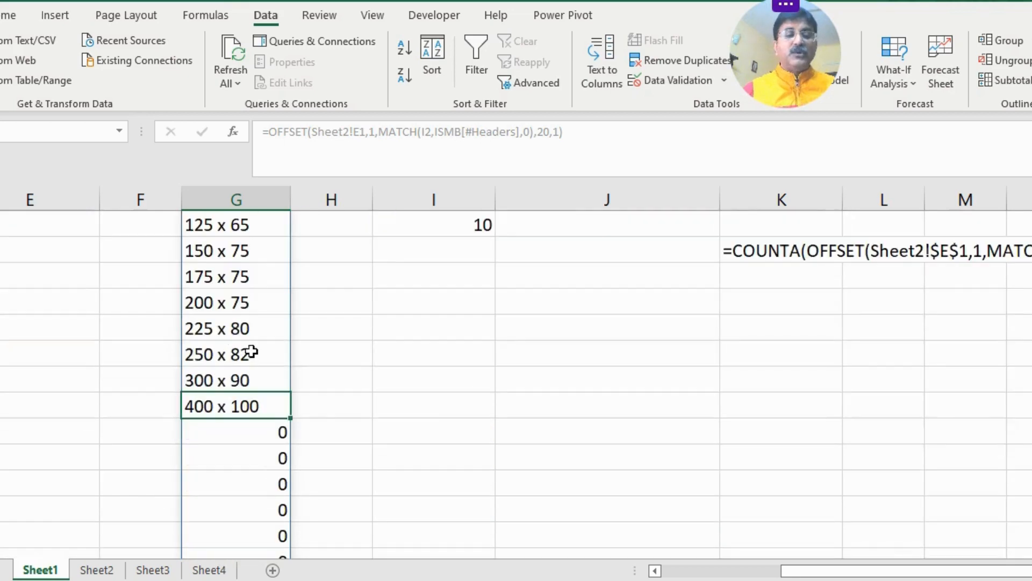
scroll(275, 382, up, 3)
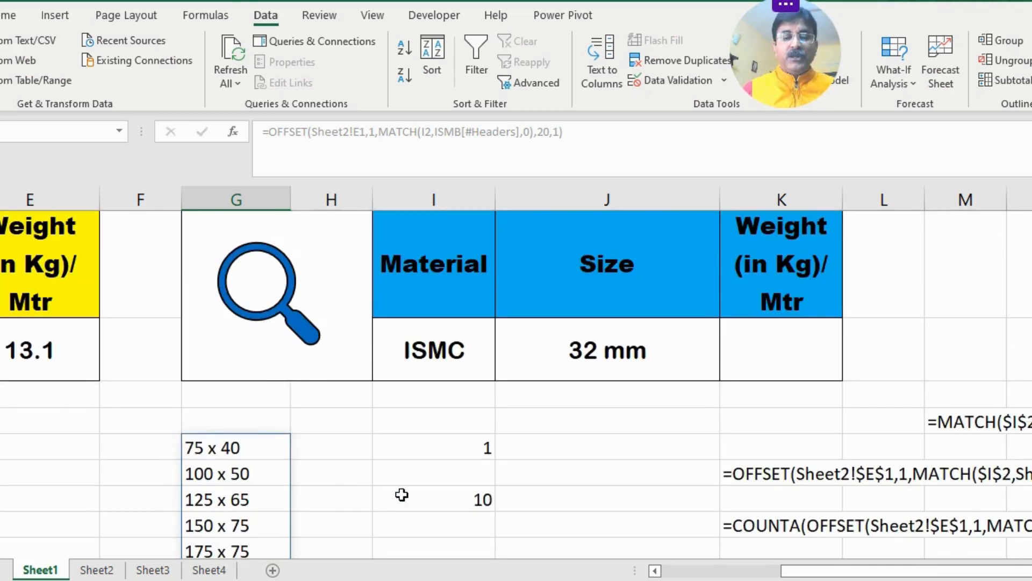
click(473, 500)
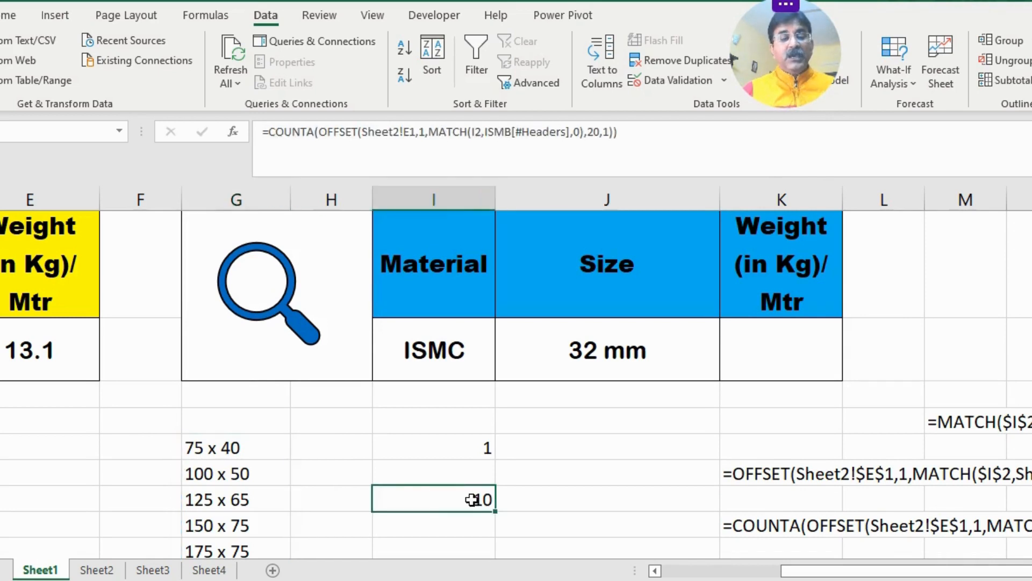
click(207, 449)
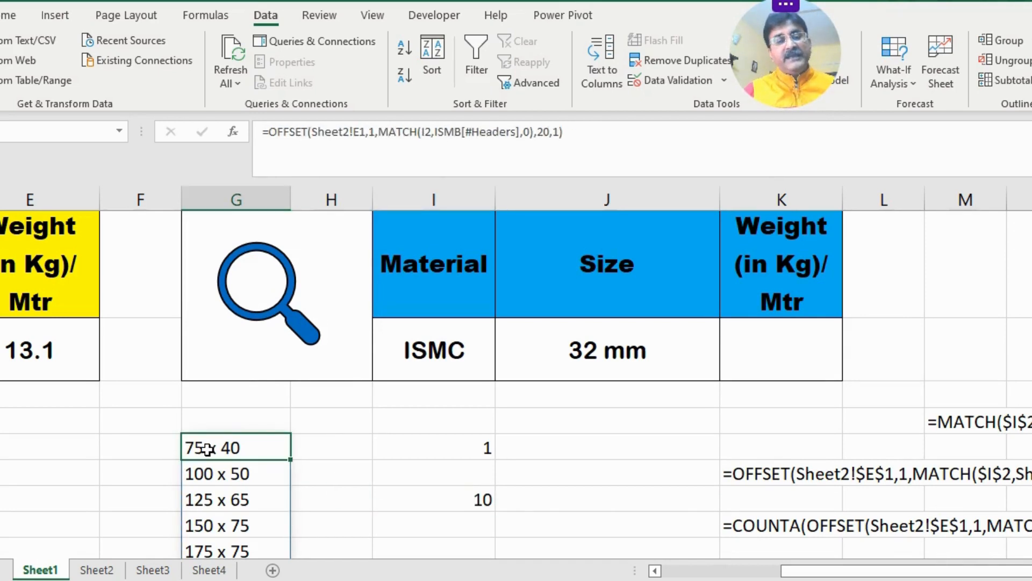
click(473, 500)
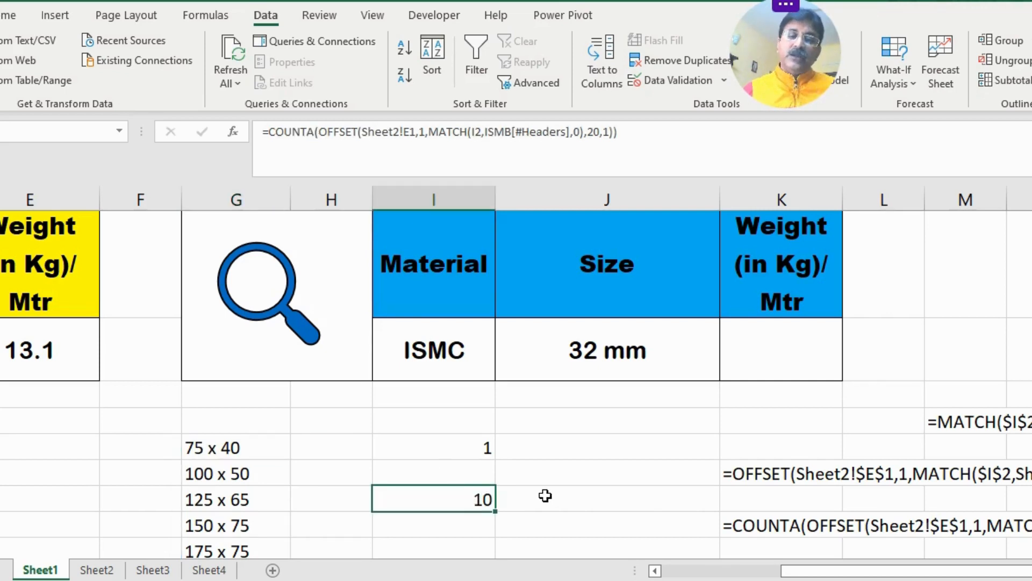
Step: Test the COUNTA formula in I7 with the material in I2 set to MS Flat and to ISMB
click(456, 347)
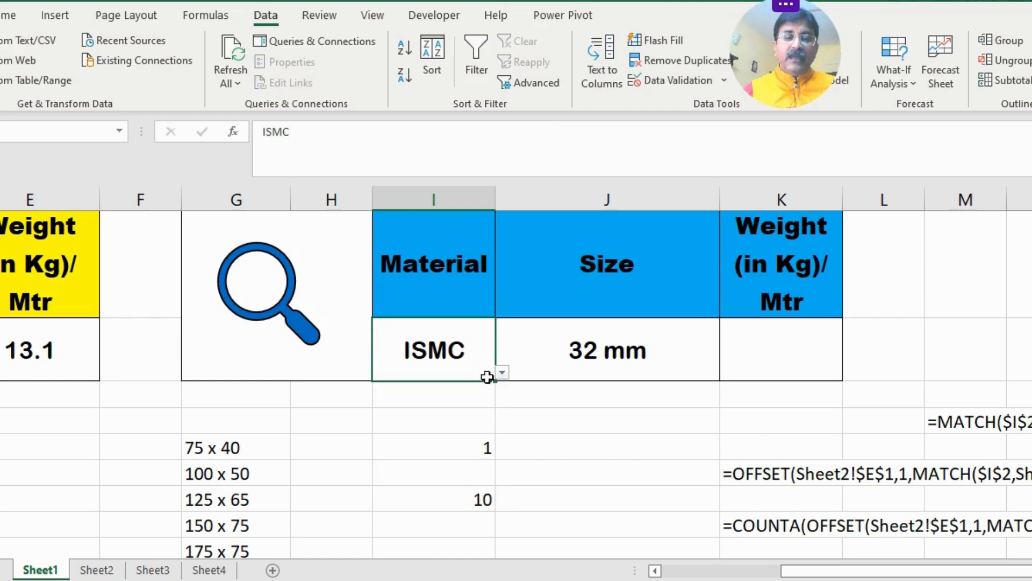
click(503, 372)
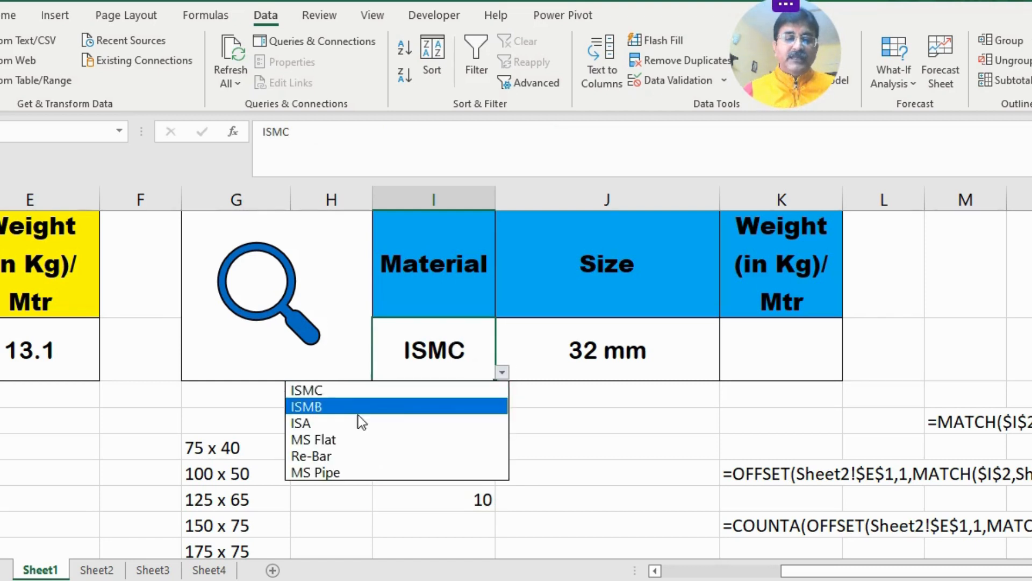
click(324, 439)
click(454, 500)
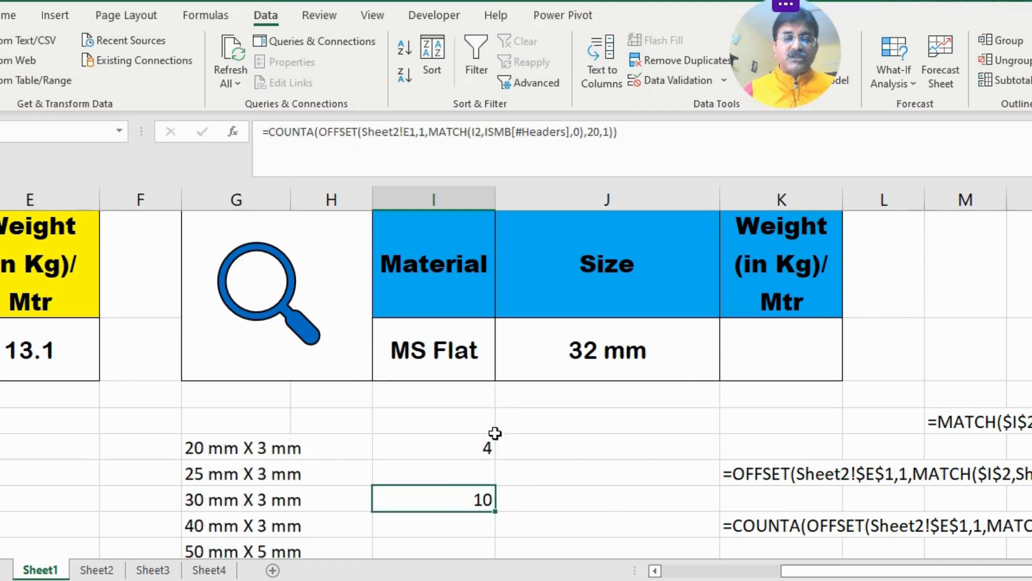
click(490, 361)
click(502, 372)
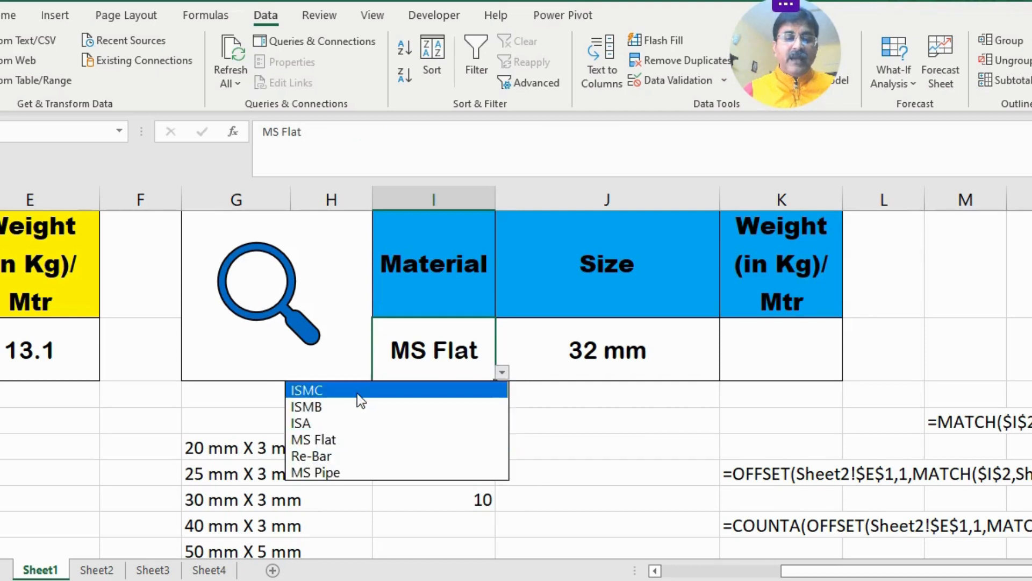
click(339, 408)
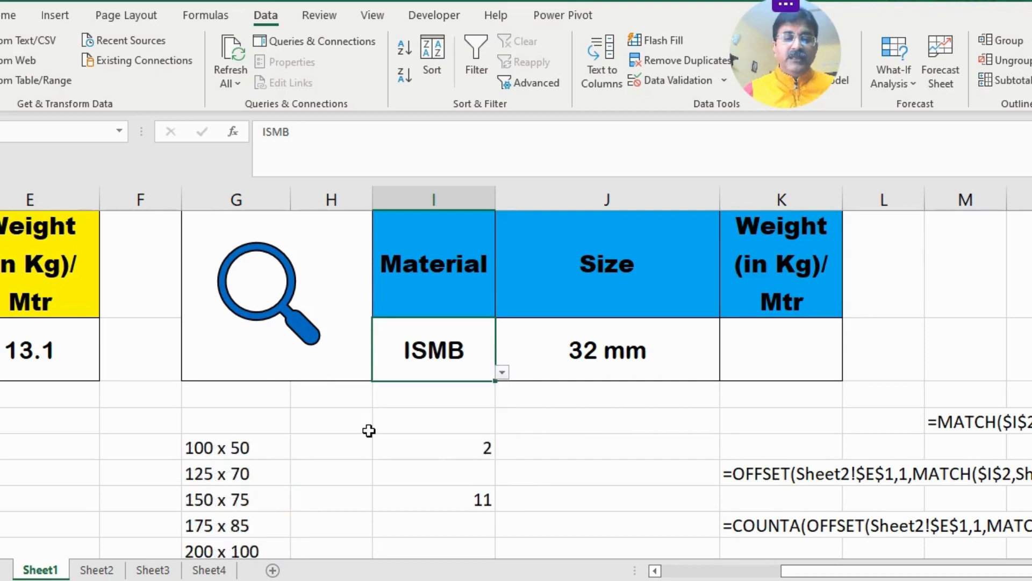
Step: Set the material in I2 to ISA and compare the COUNTA formula in I7 with the OFFSET formula in G5
click(502, 373)
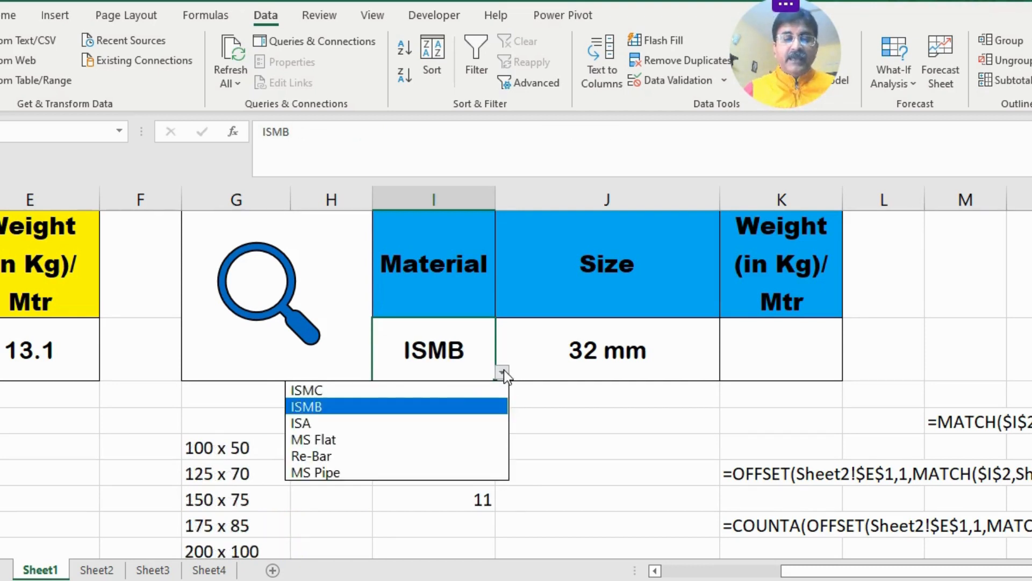
click(318, 421)
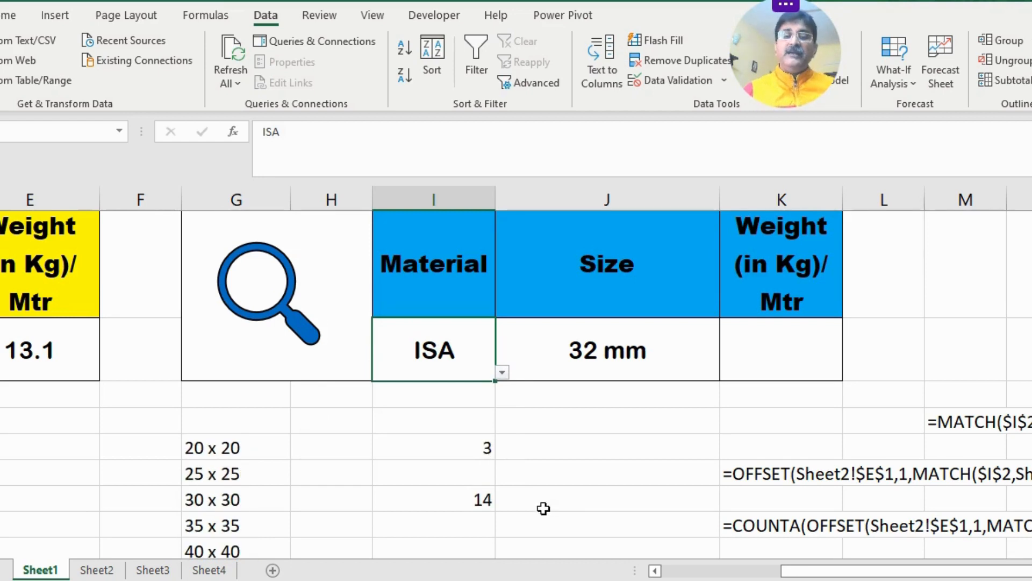
click(466, 497)
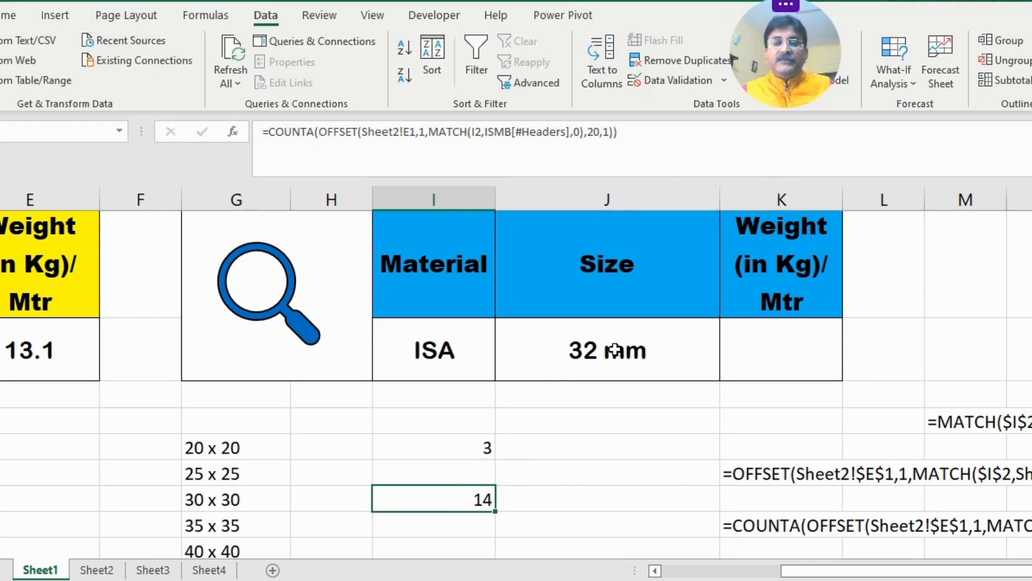
click(247, 446)
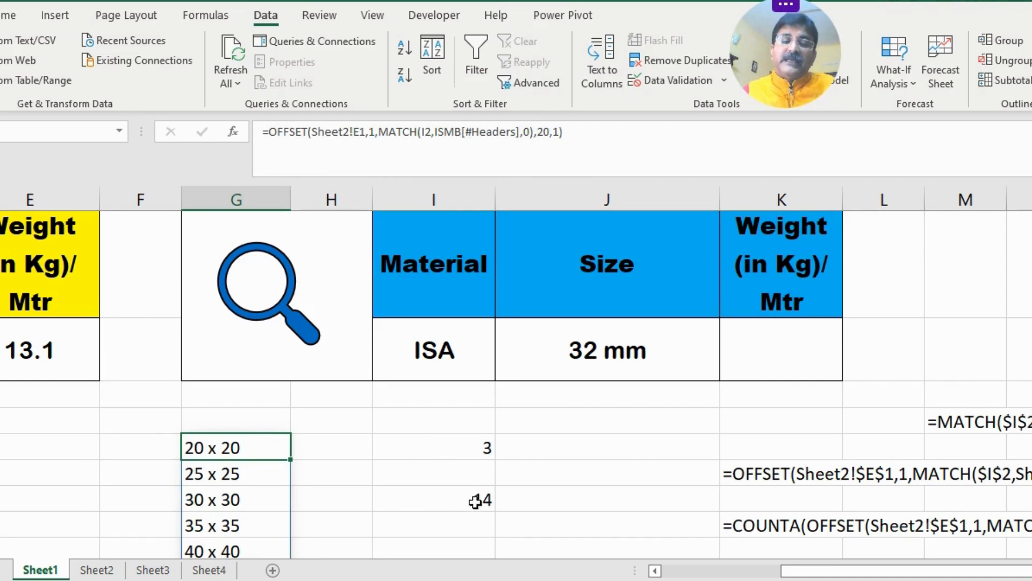
Step: Set the OFFSET height in I7's COUNTA formula to 100 and check the size columns on Sheet2
click(451, 504)
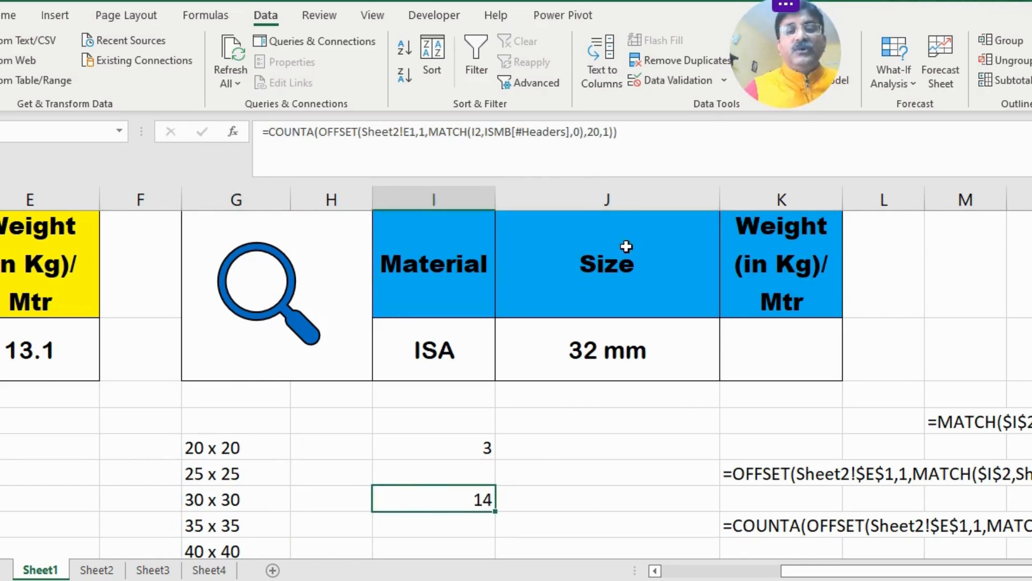
double_click(590, 129)
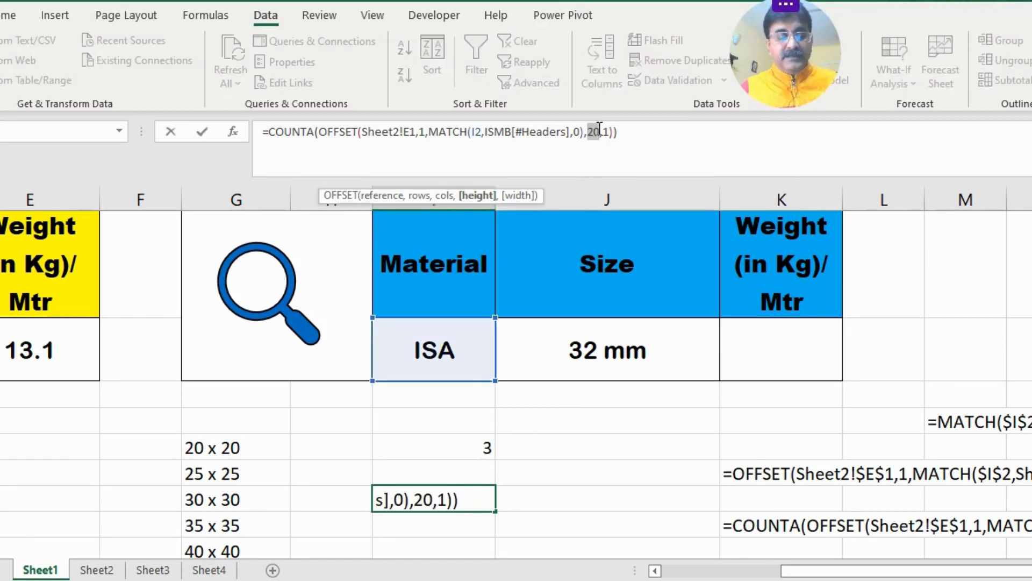
text(100)
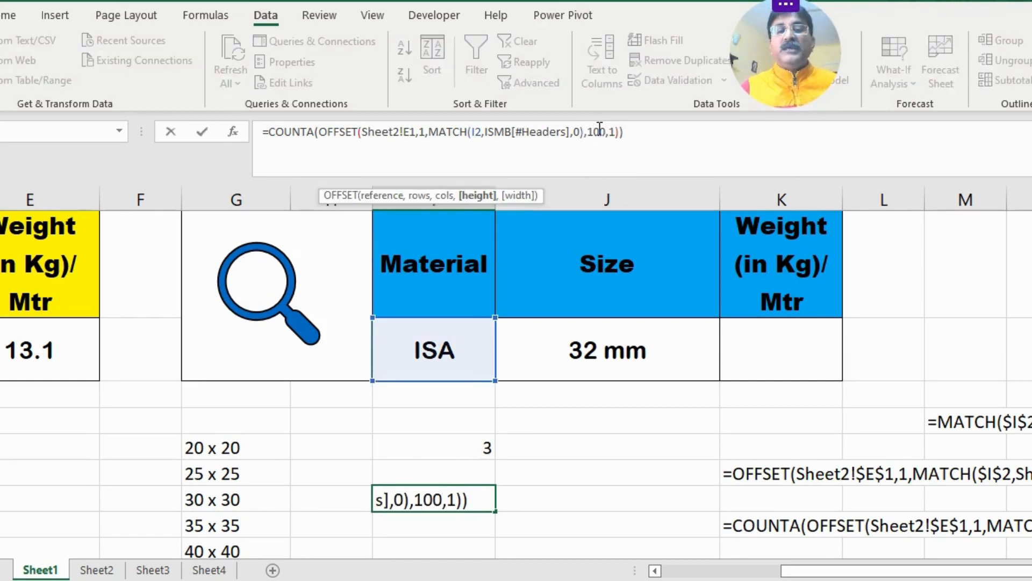
click(640, 134)
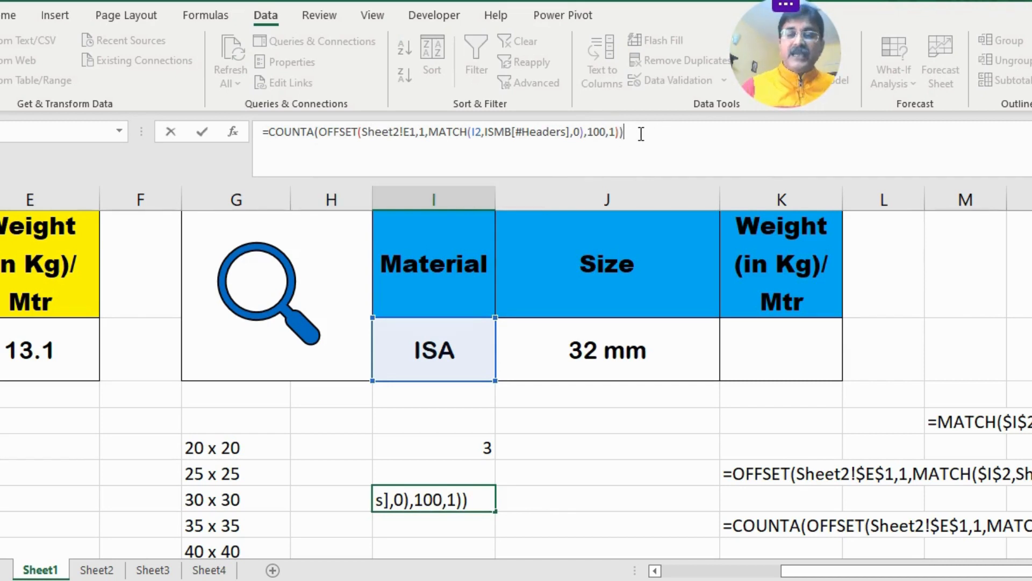
key(Return)
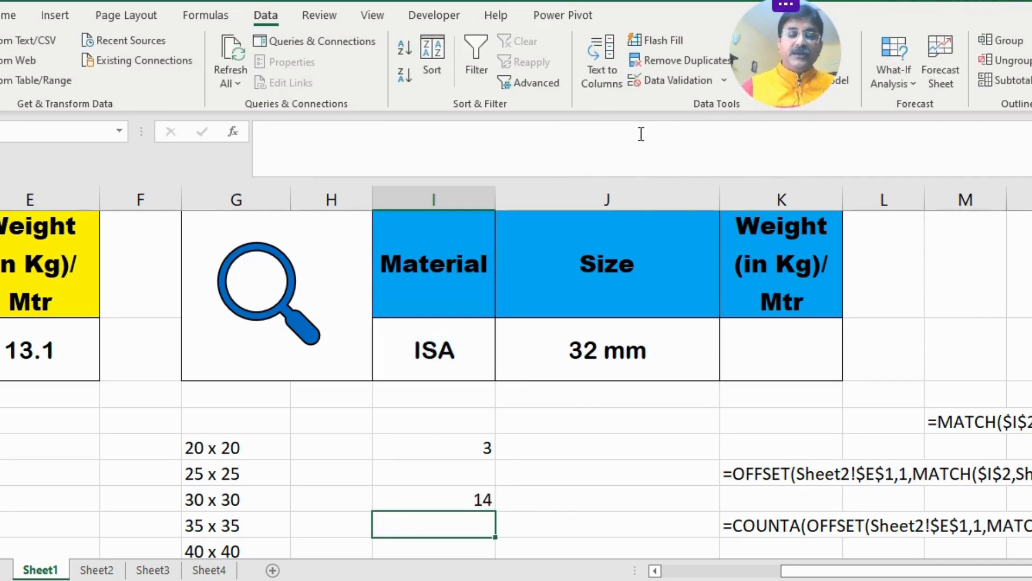
click(463, 496)
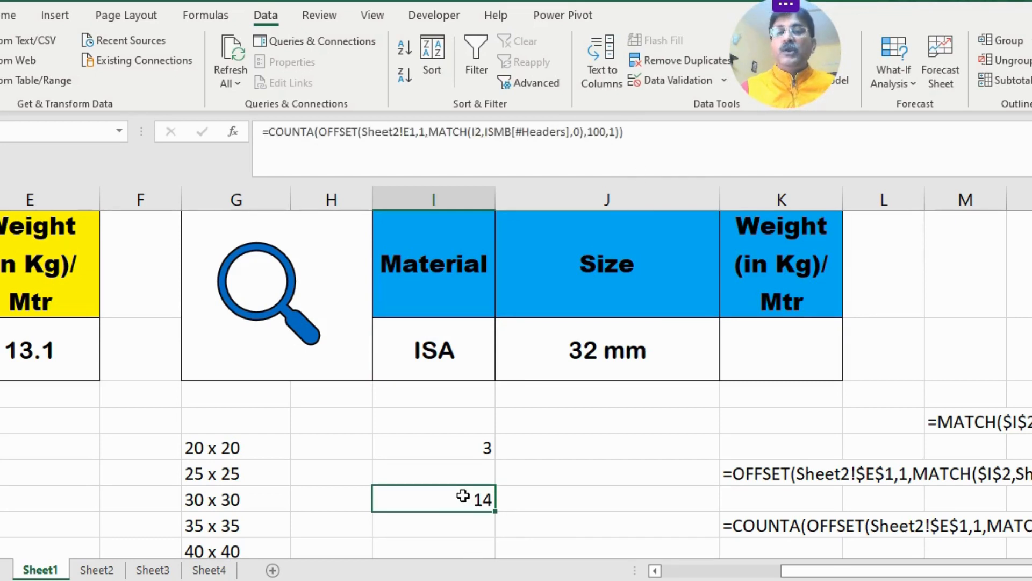
click(107, 571)
scroll(847, 425, down, 4)
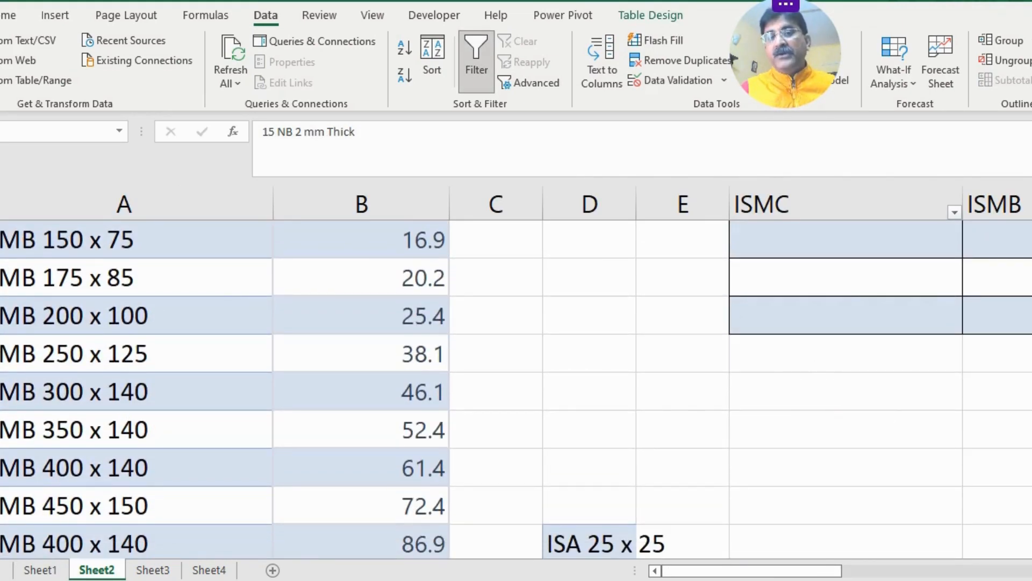
click(40, 570)
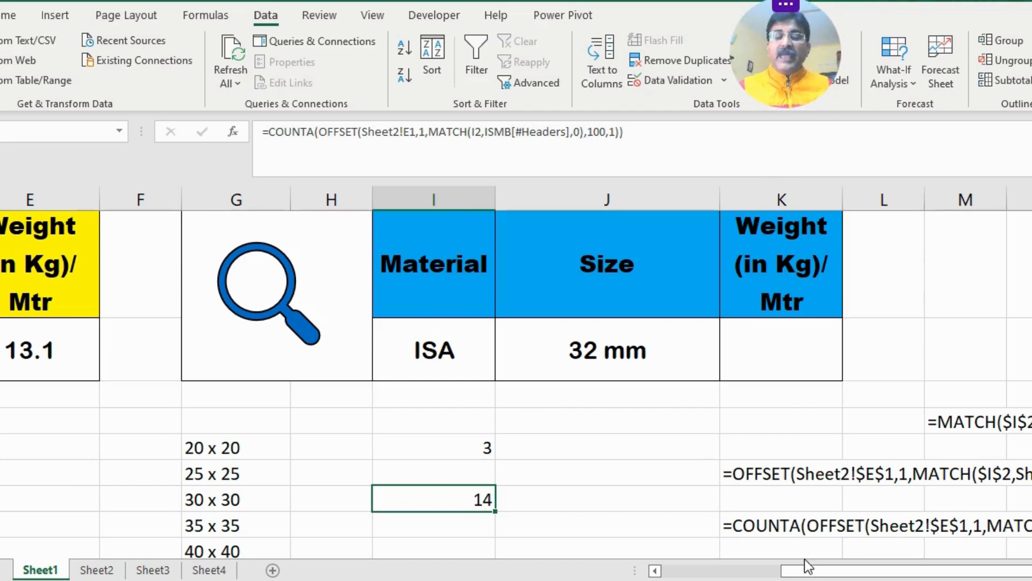
Step: Copy the COUNTA formula text stored in K8, leaving out its leading apostrophe and equals sign
click(783, 530)
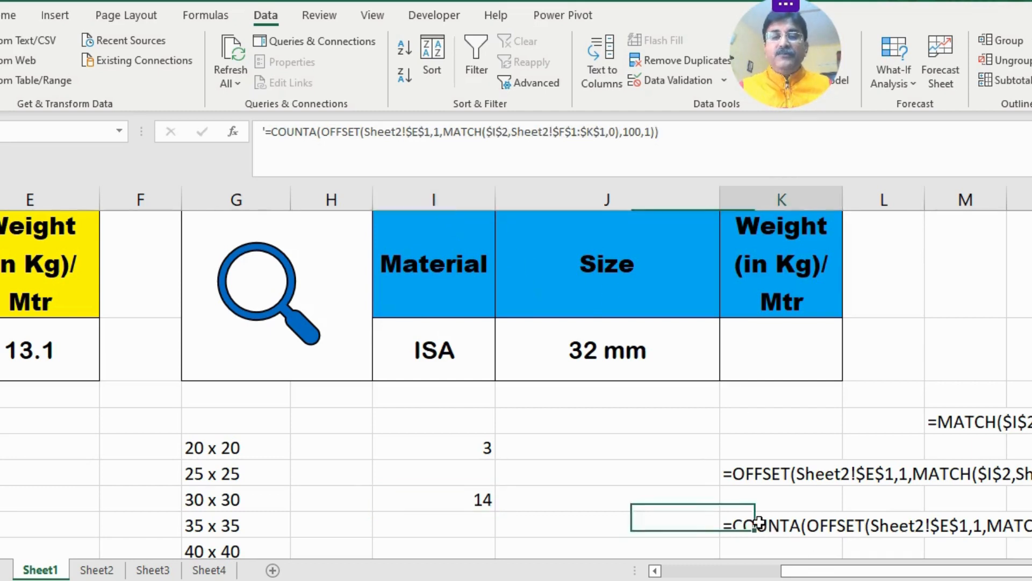
click(273, 130)
drag(274, 131, 661, 135)
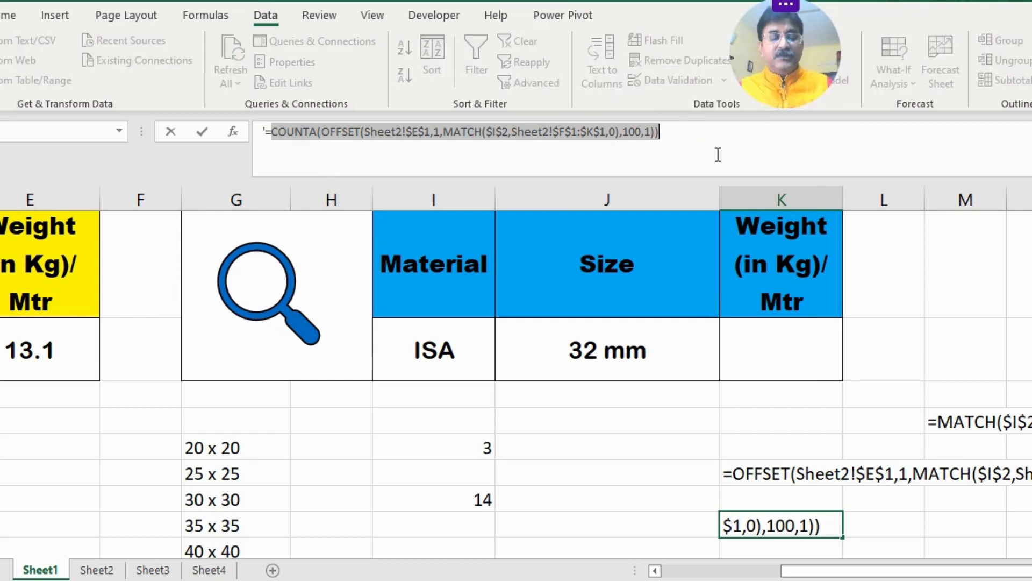
key(Escape)
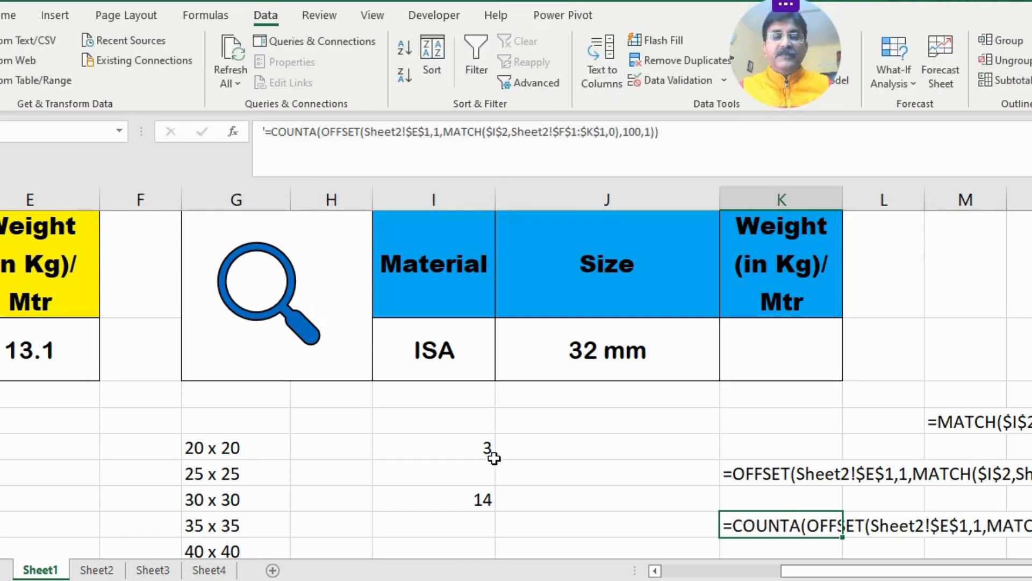
Step: In J2's list validation source, replace the OFFSET height 20 with COUNTA(OFFSET(Sheet2!$E$1,1,MATCH($I$2,Sheet2!$F$1:$K$1,0),100,1))
click(593, 365)
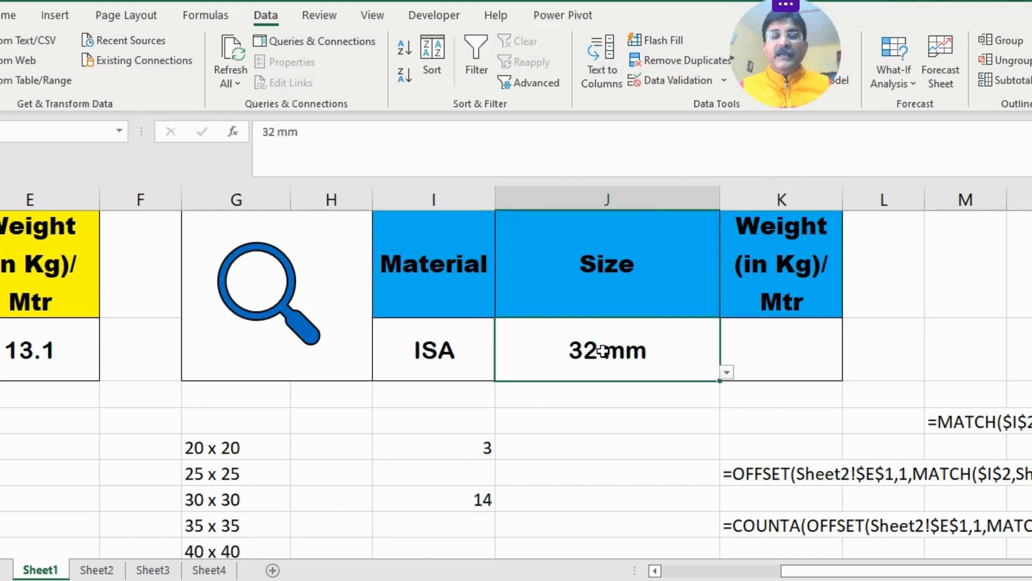
click(667, 84)
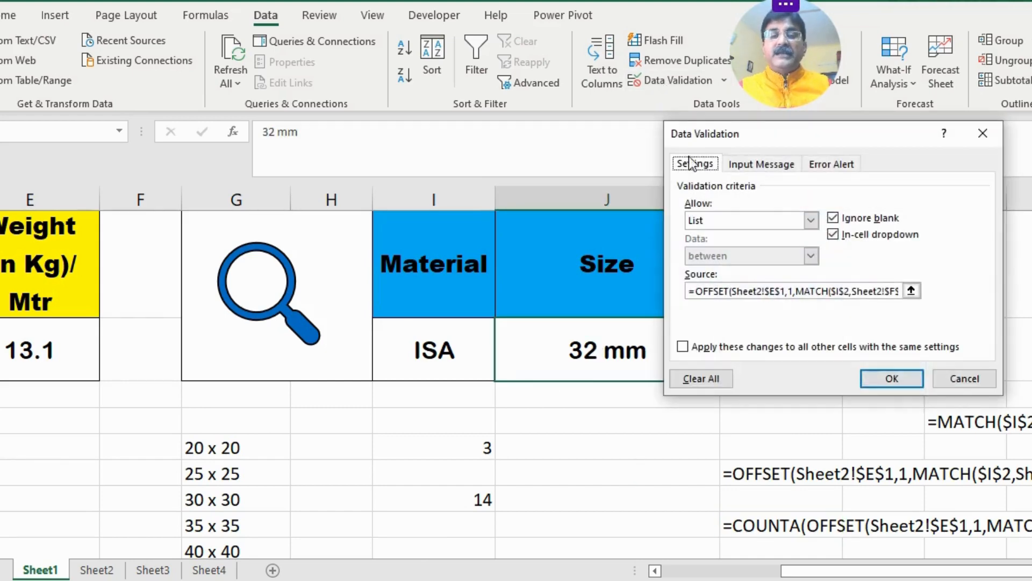
click(911, 291)
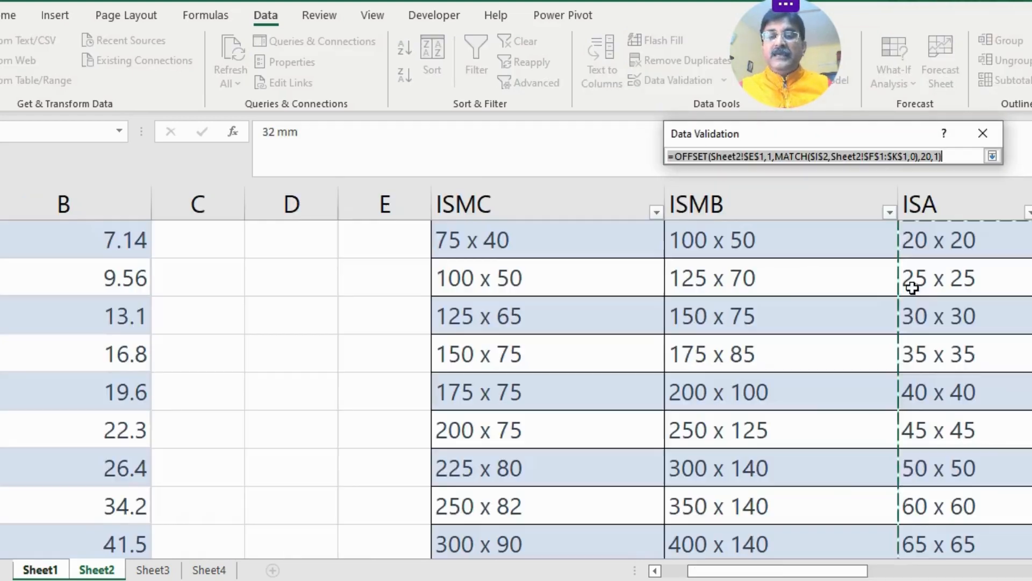
click(923, 156)
drag(922, 156, 933, 156)
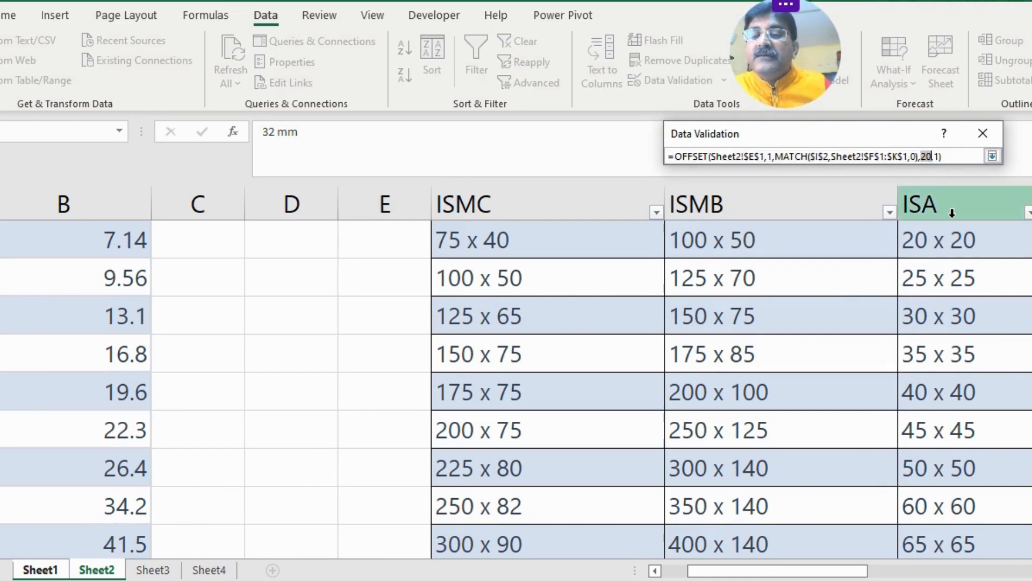
text(100,1))
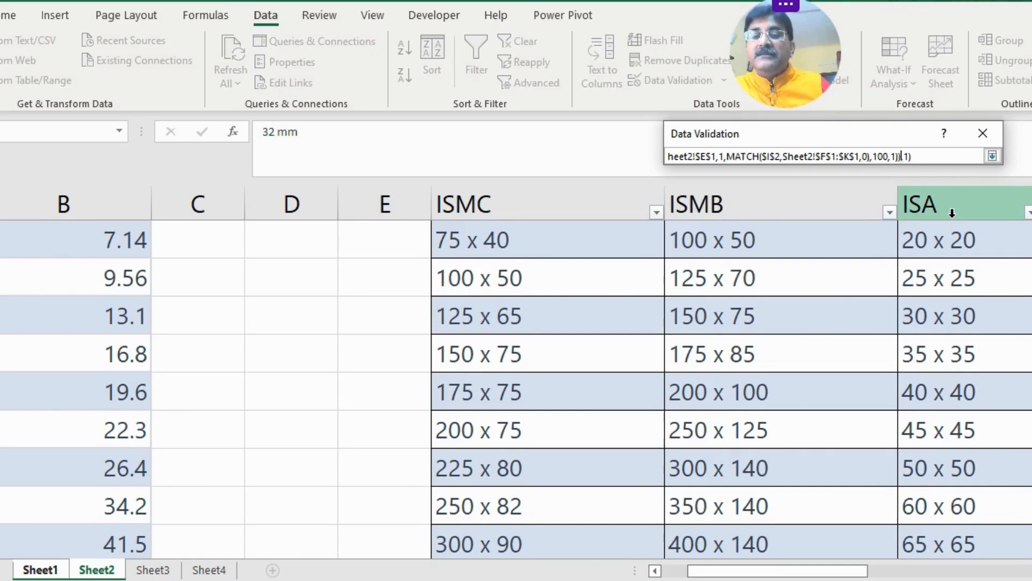
click(992, 156)
click(889, 380)
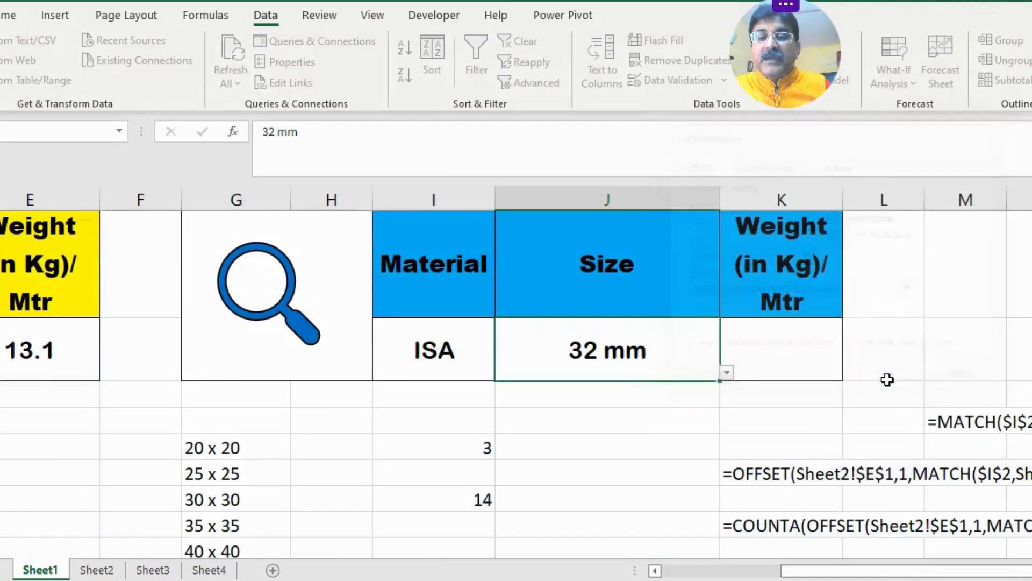
Step: Check the ISA sizes in J2's drop-down list through to its end for blank entries
click(668, 420)
click(692, 367)
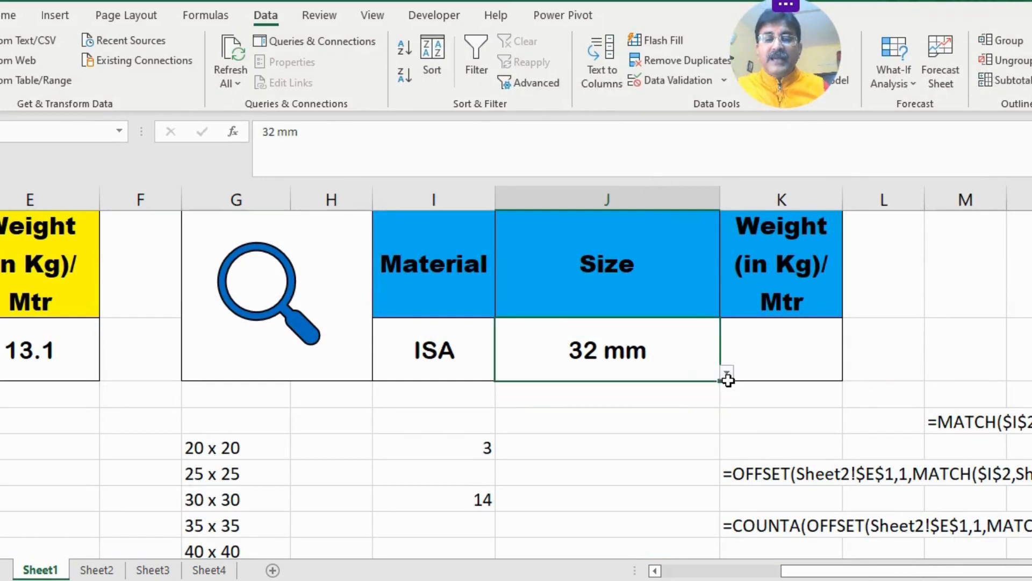
click(727, 372)
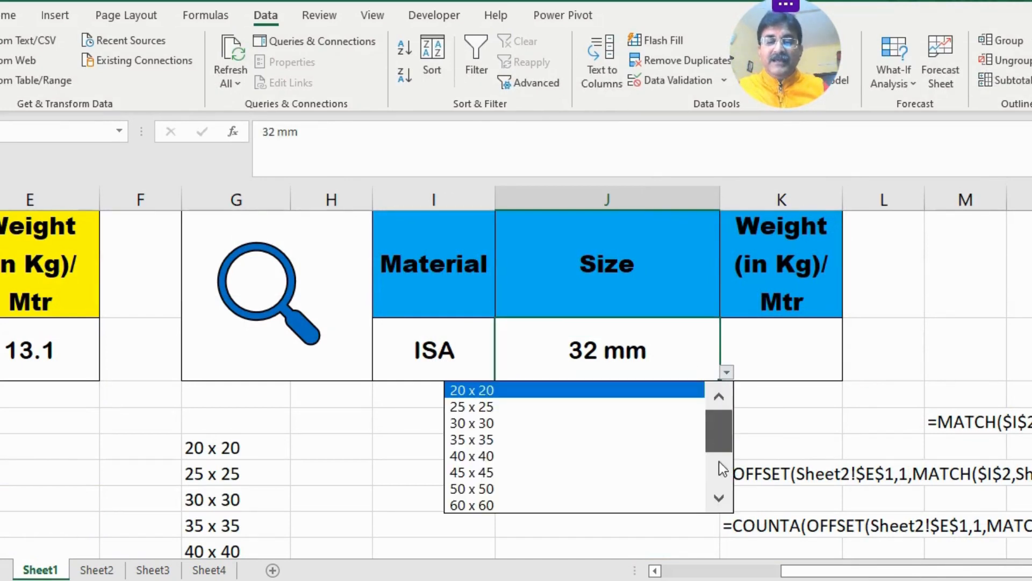
click(721, 468)
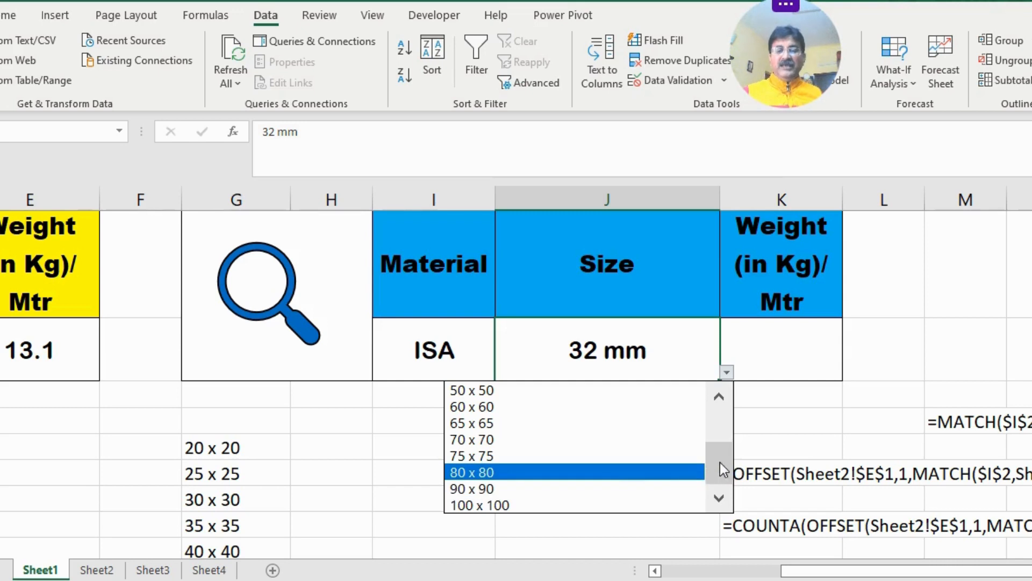
drag(727, 480, 650, 391)
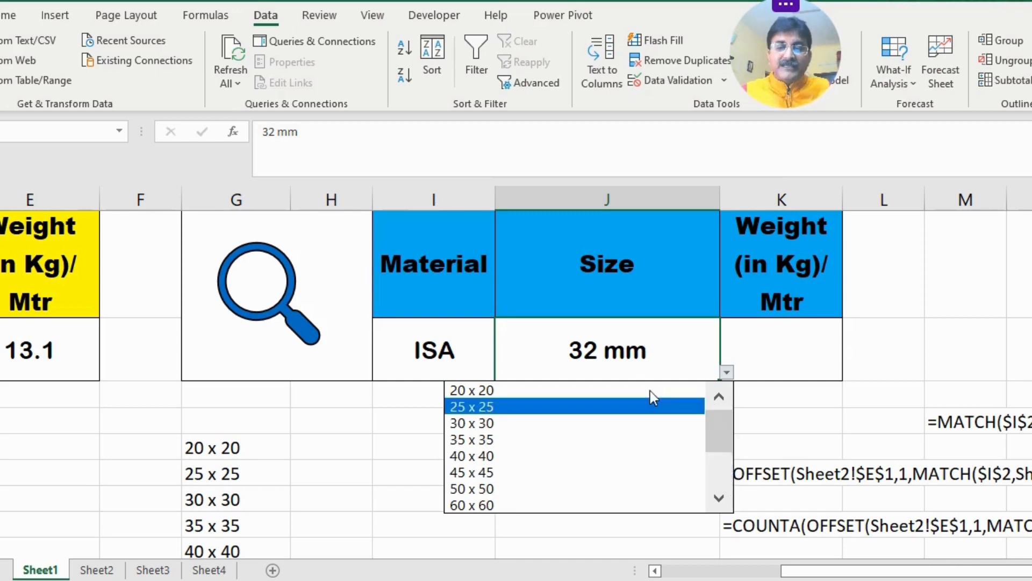
Step: Test the dependent list by setting the material in I2 to MS Flat and the size in J2 to 150 mm X 16 mm
click(455, 346)
click(457, 348)
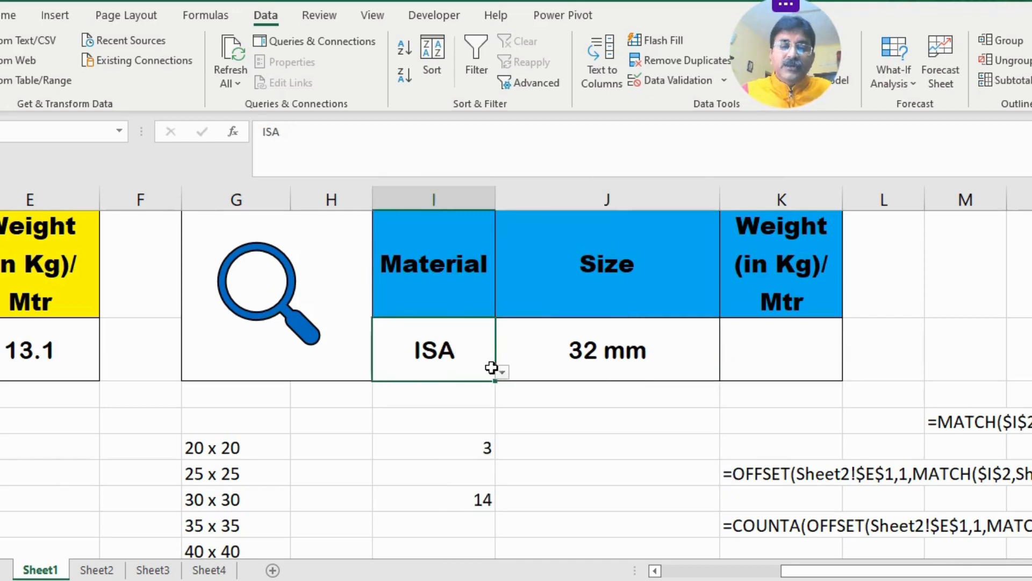
click(502, 372)
click(327, 440)
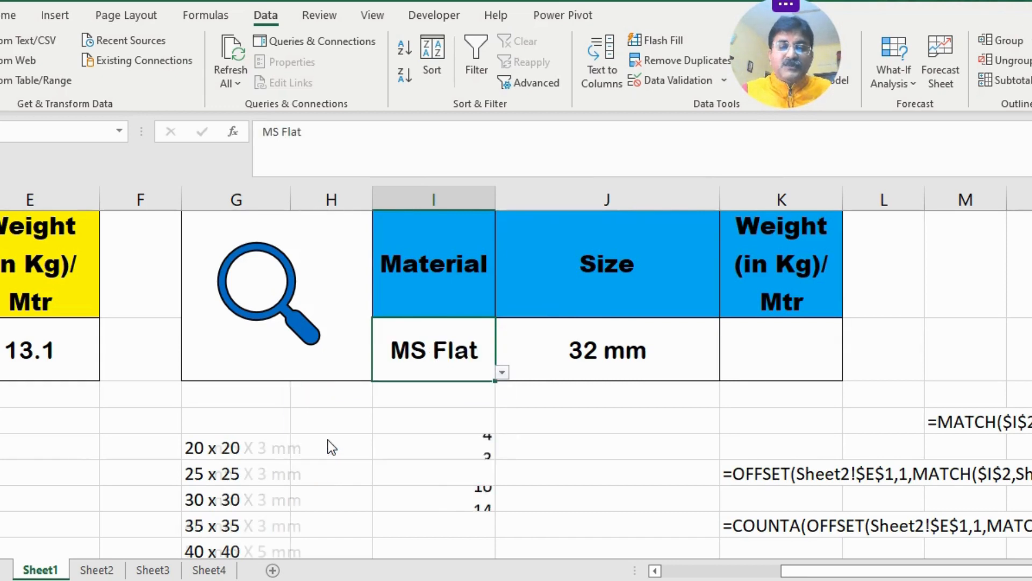
click(652, 354)
click(726, 372)
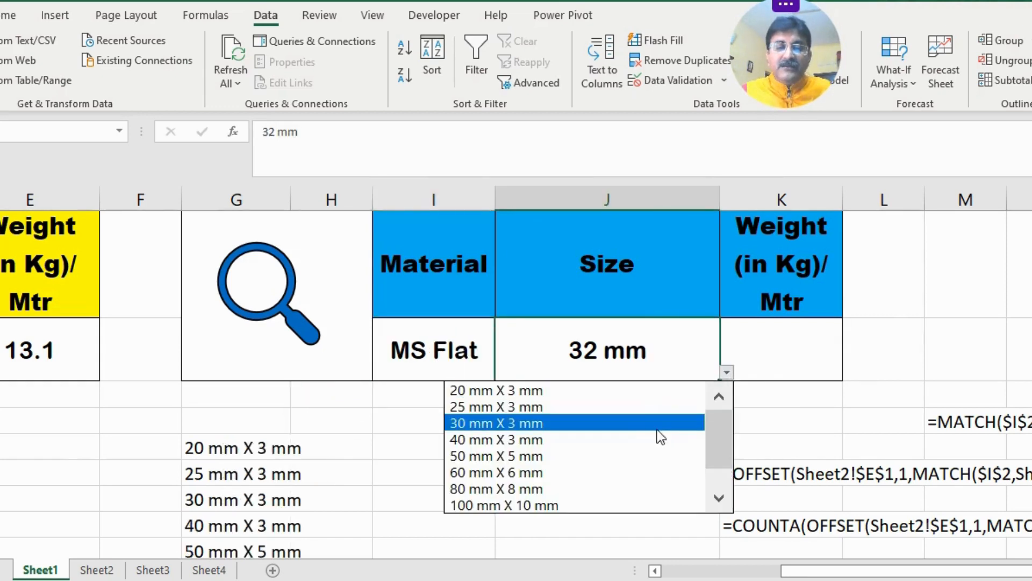
scroll(704, 425, down, 1)
click(537, 507)
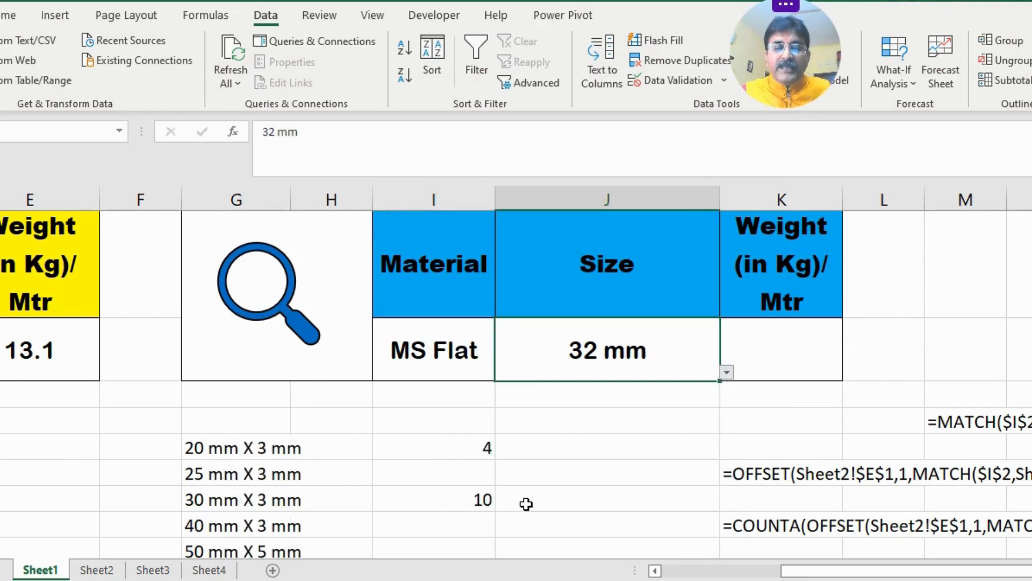
Step: Set the material in I2 to ISA and choose the size 90 x 90 in J2
click(430, 352)
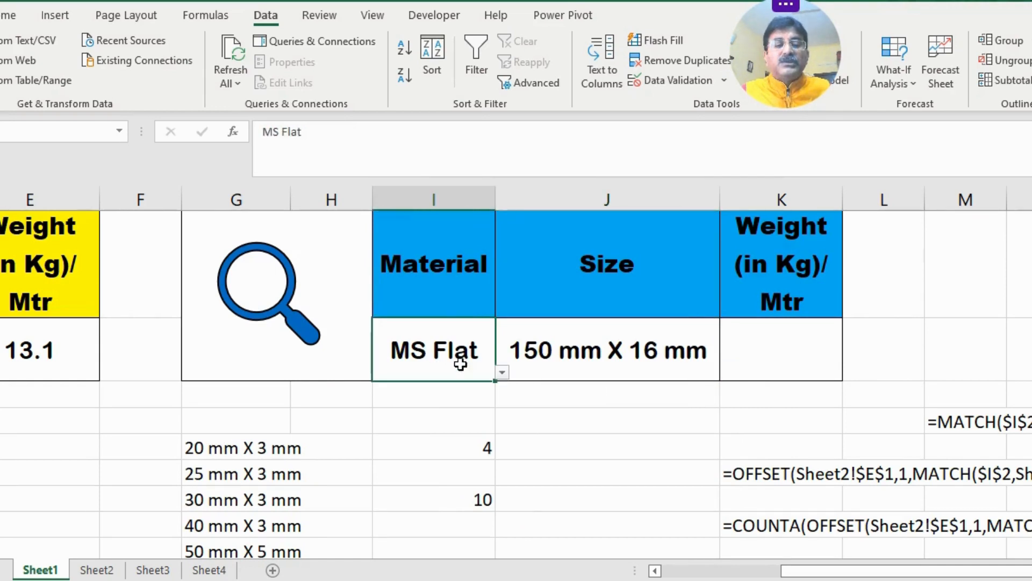
click(501, 373)
click(304, 422)
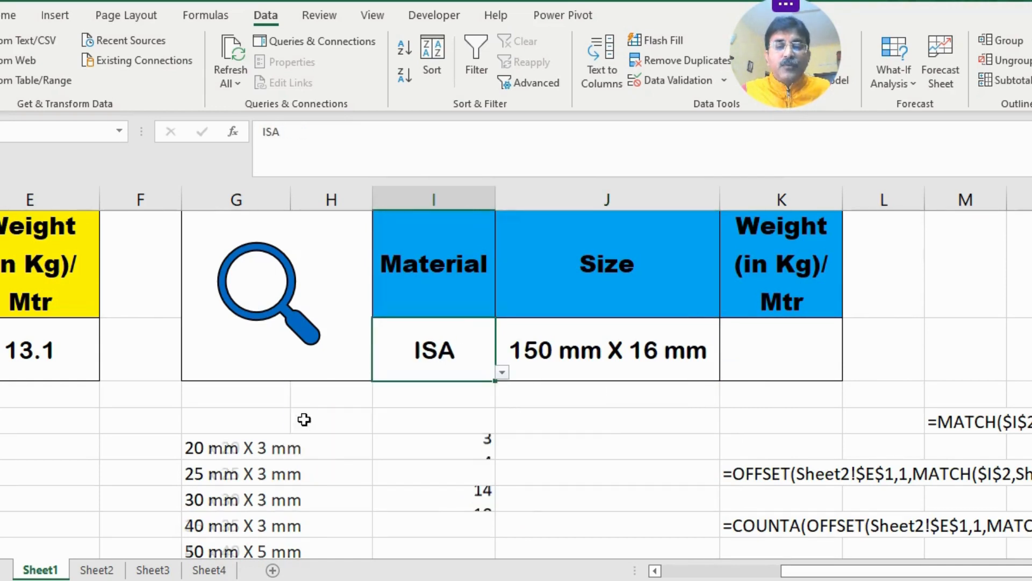
click(700, 368)
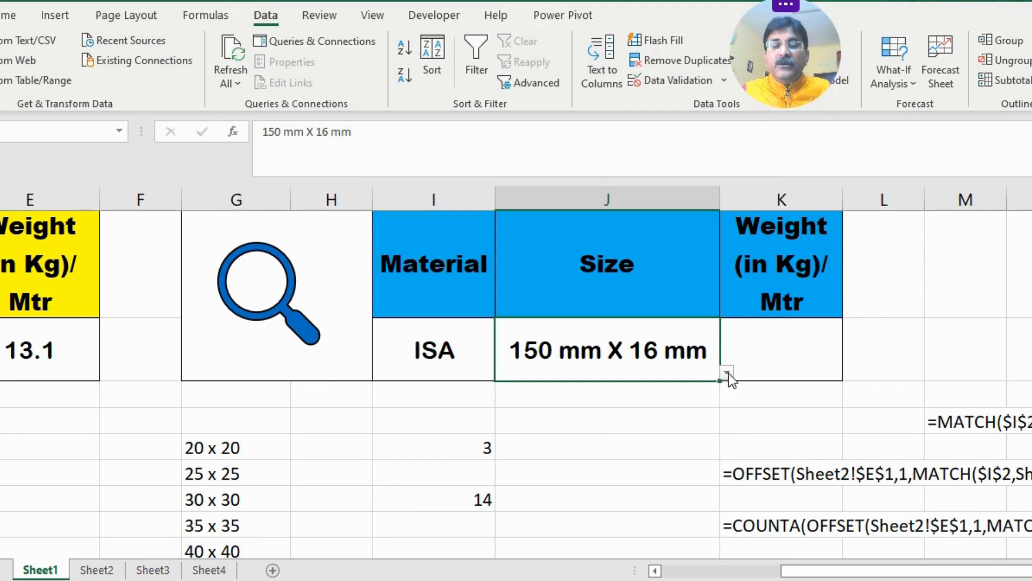
click(727, 372)
drag(729, 433, 723, 485)
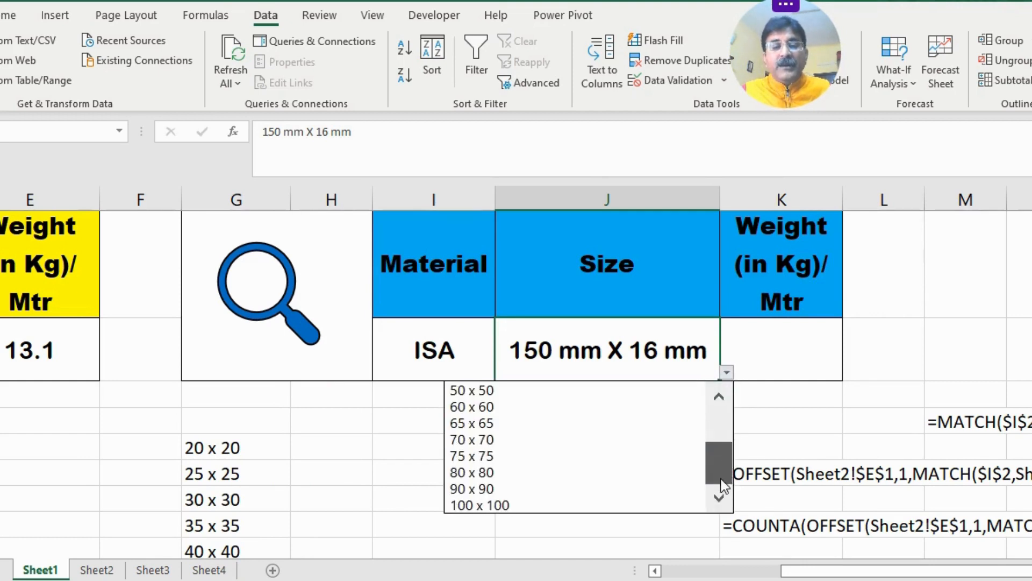
click(505, 487)
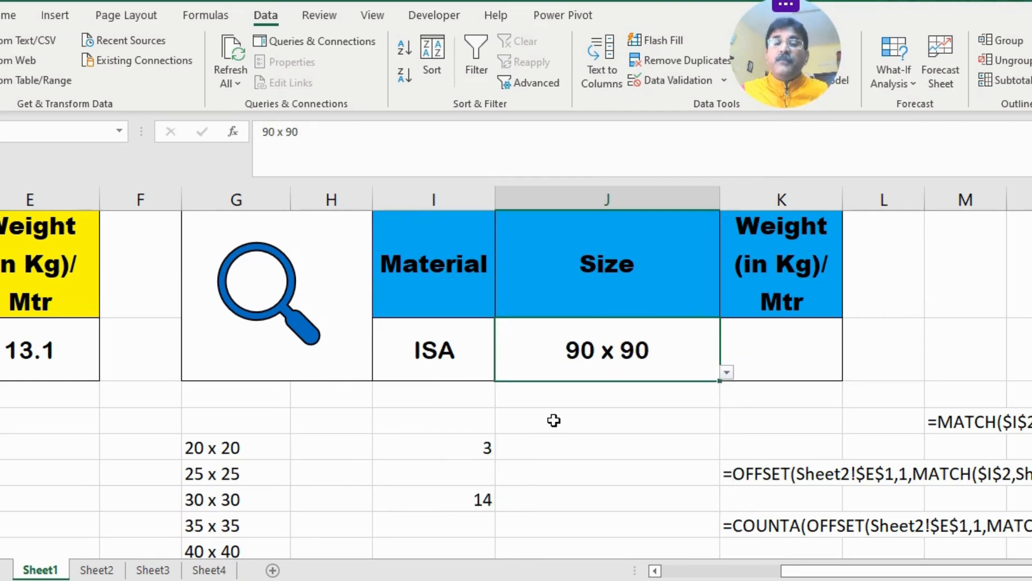
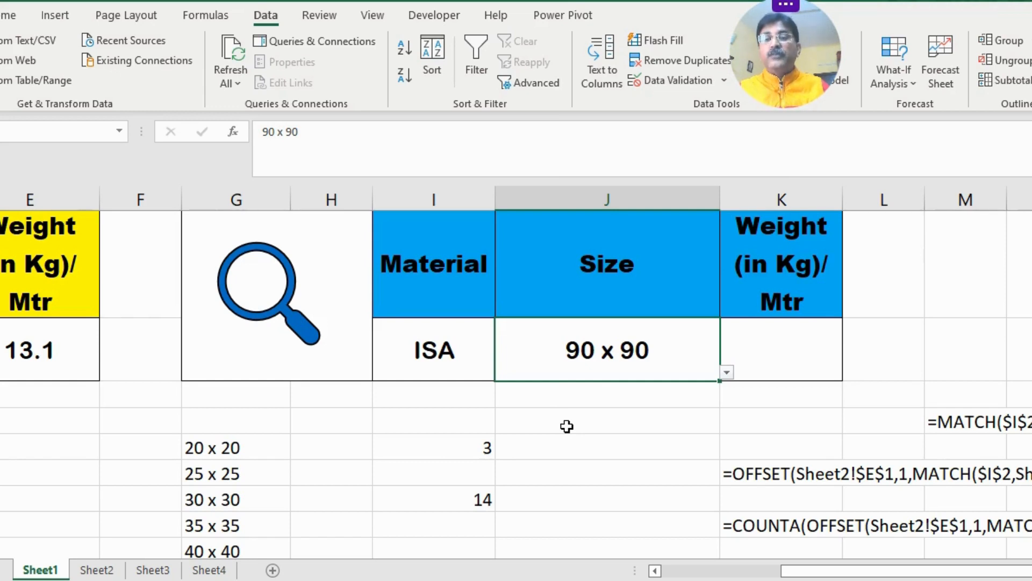
click(601, 421)
click(609, 348)
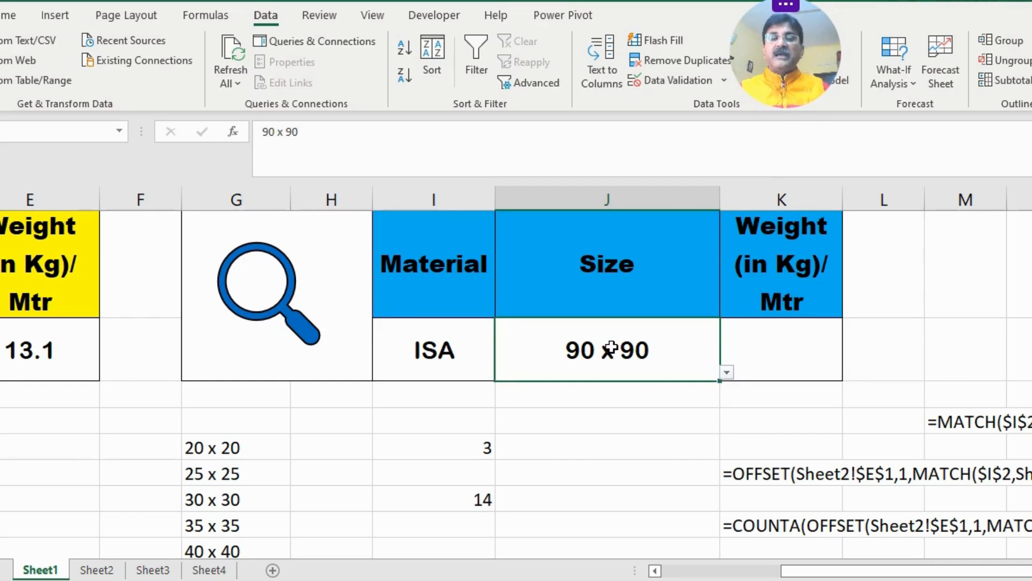
click(781, 346)
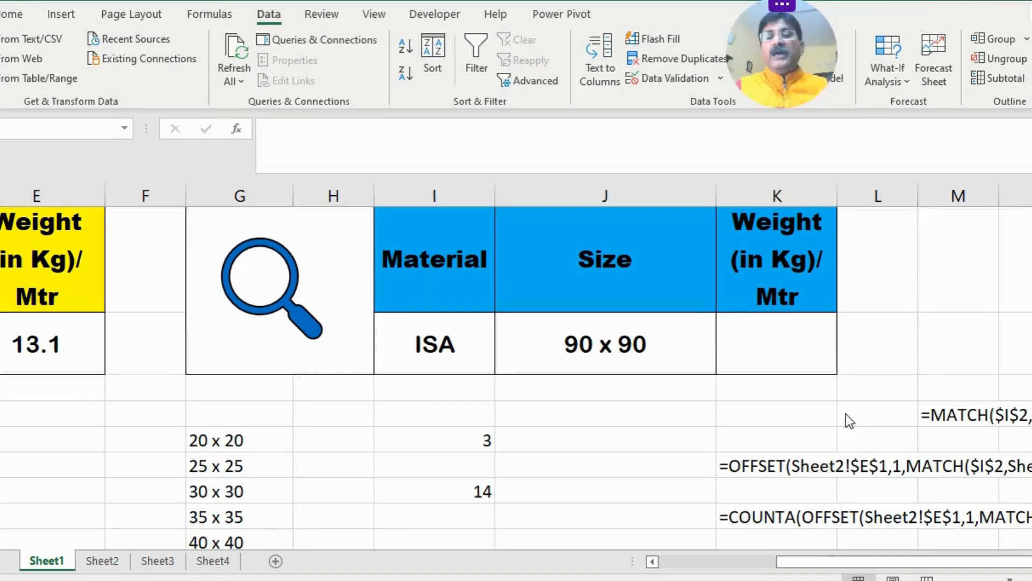
click(769, 337)
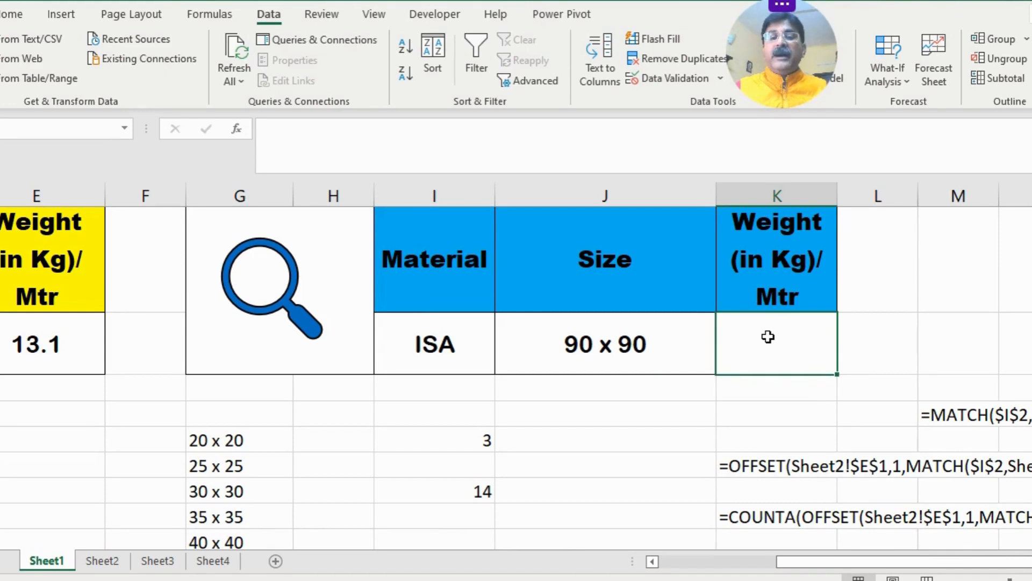
click(653, 561)
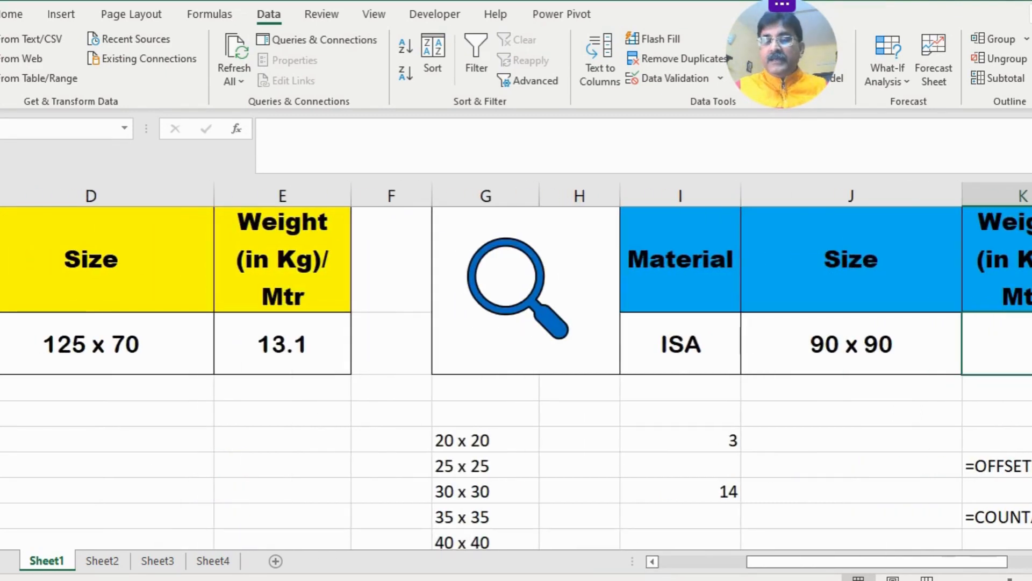
scroll(781, 371, right, 1)
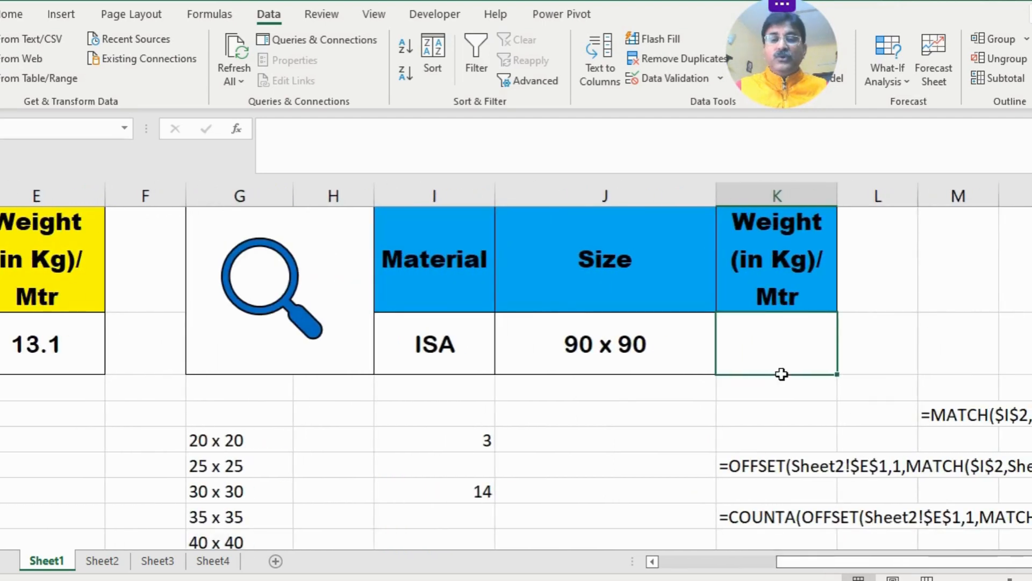
Step: Start a VLOOKUP formula in K2 with a nested CONCATENATE function as its lookup value
double_click(745, 343)
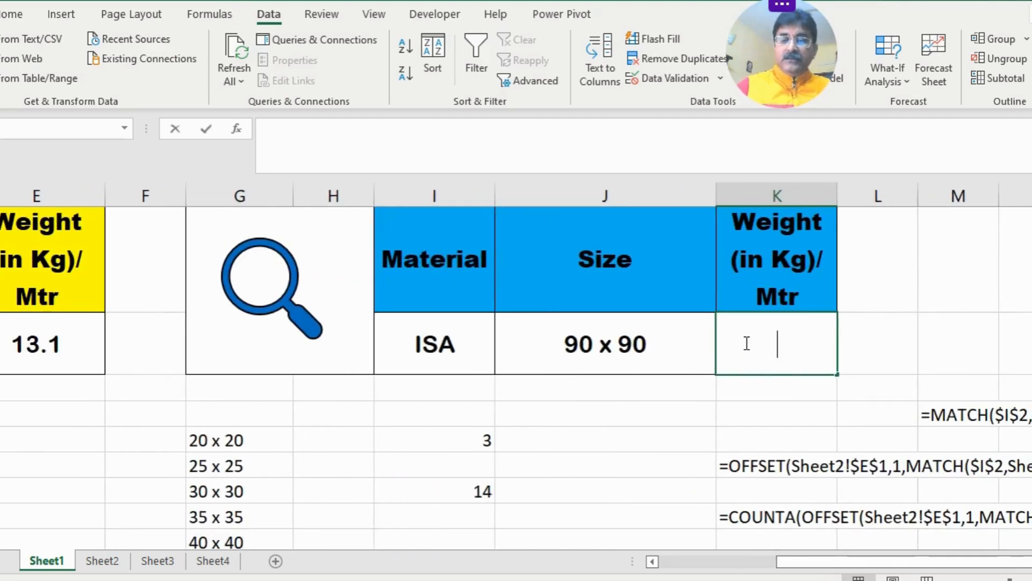
text(=vl)
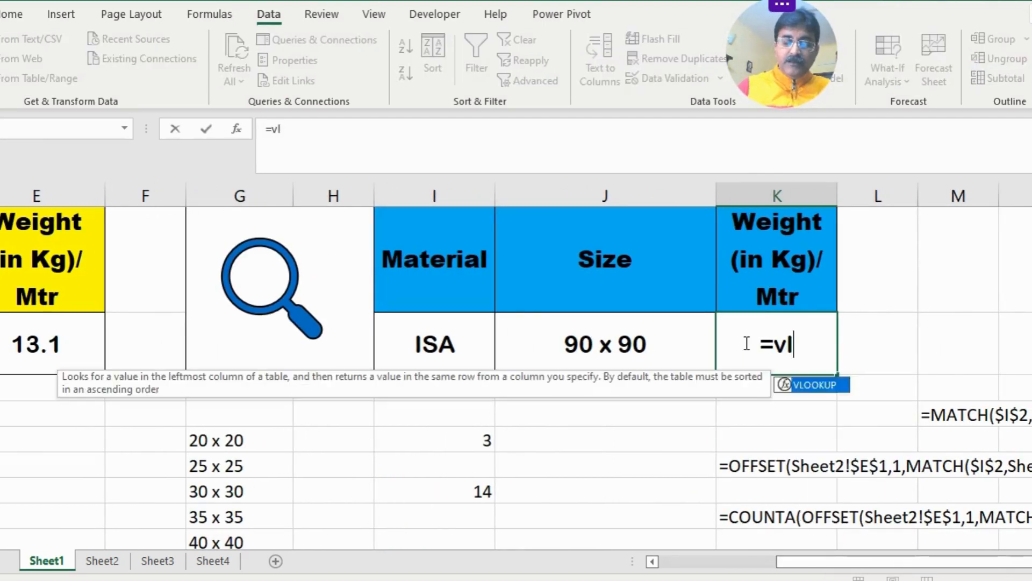
text(ookup)
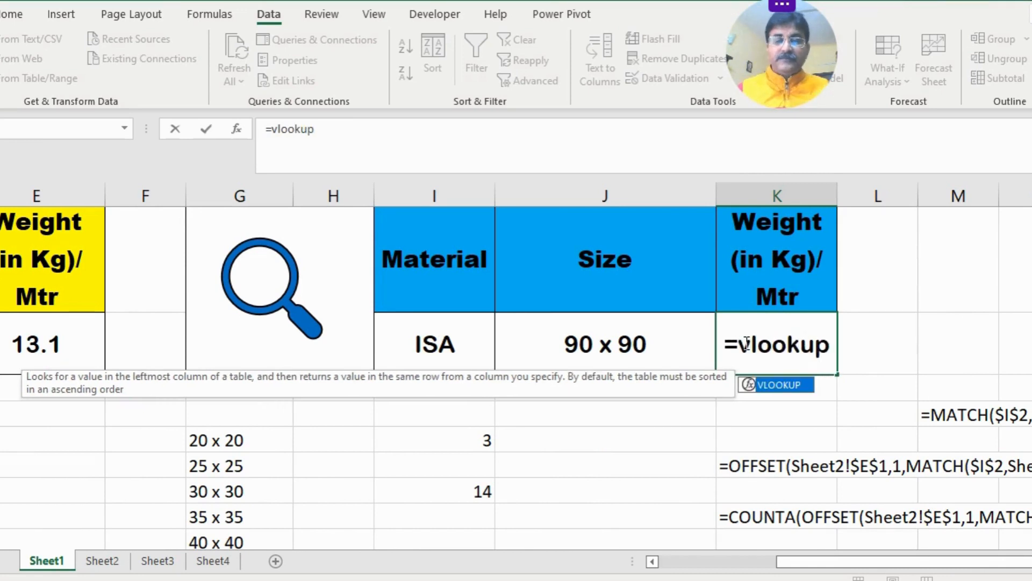
key(Tab)
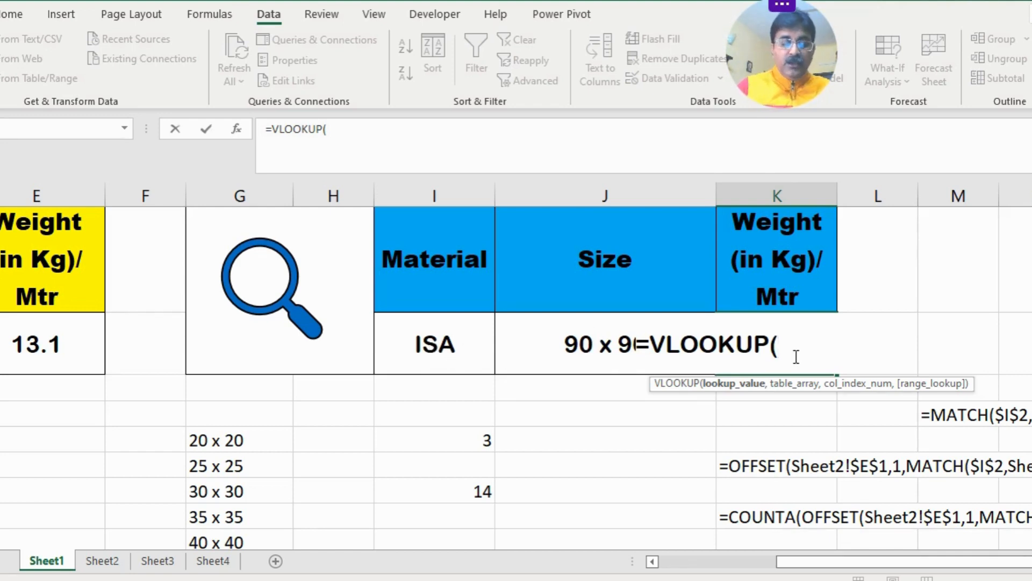
text(concate)
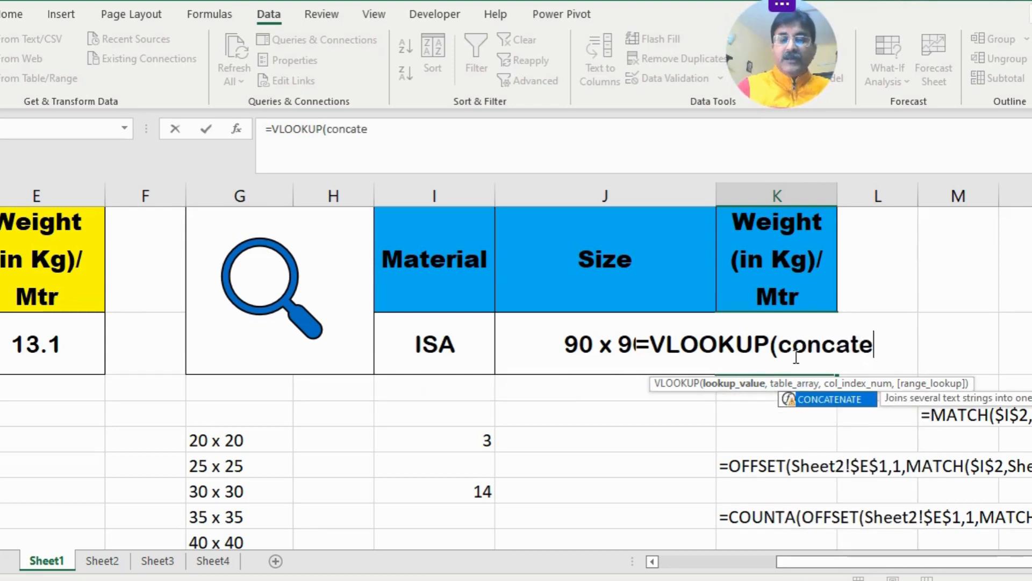
key(Tab)
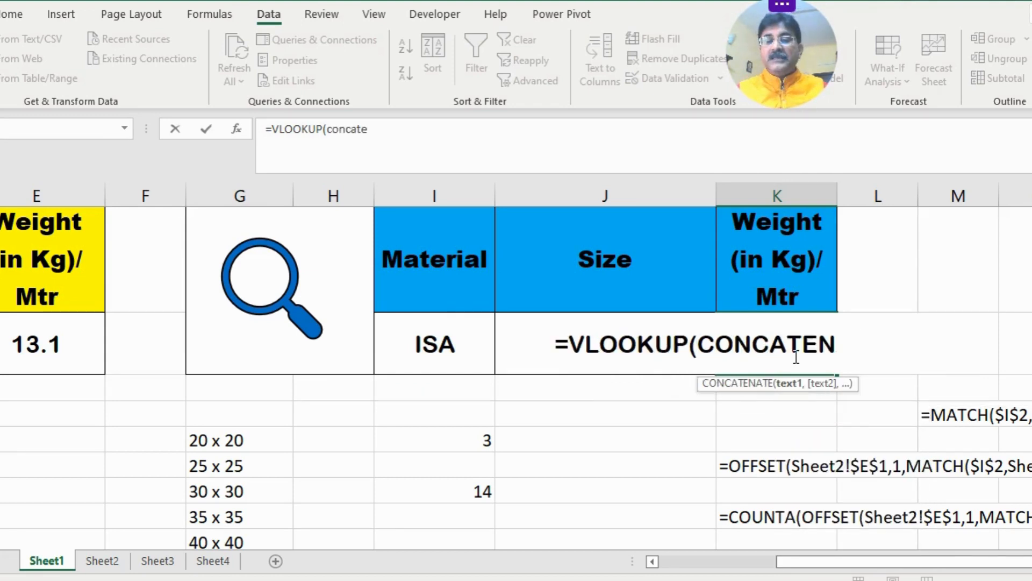
Step: Complete the VLOOKUP's lookup value as CONCATENATE(I2," ",J2), joining material and size with a space
click(424, 345)
text(,)
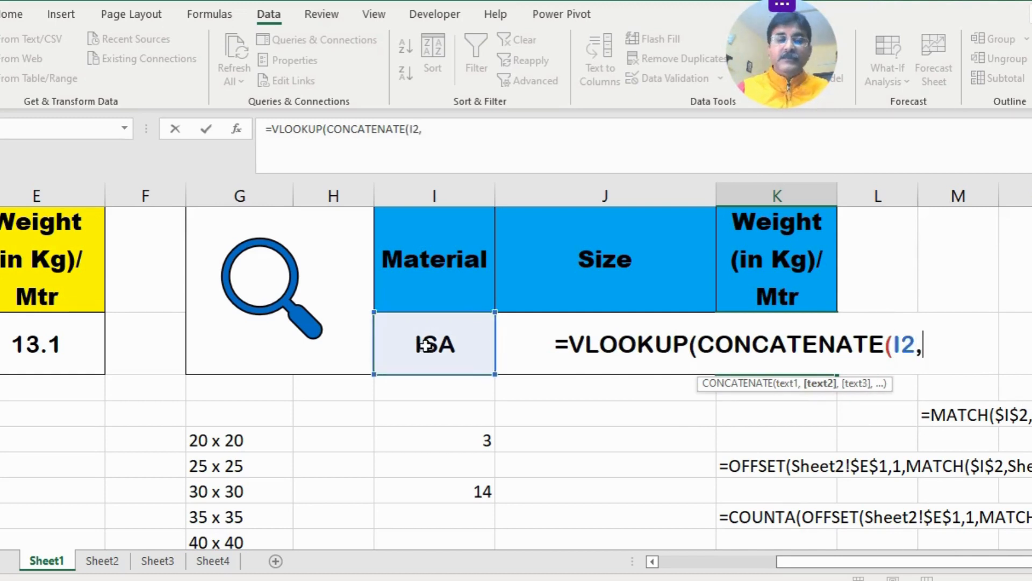
text(")
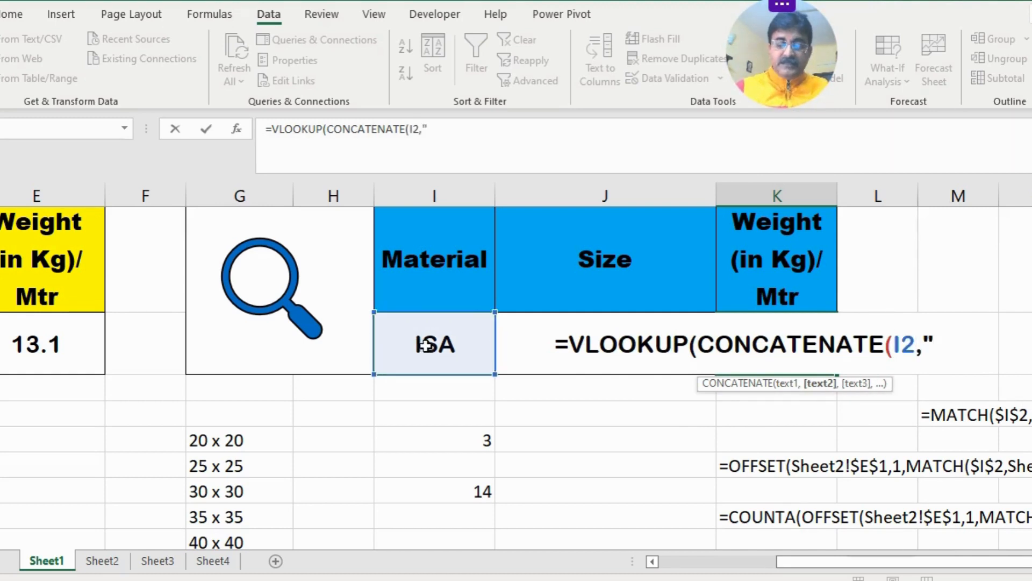
text( ")
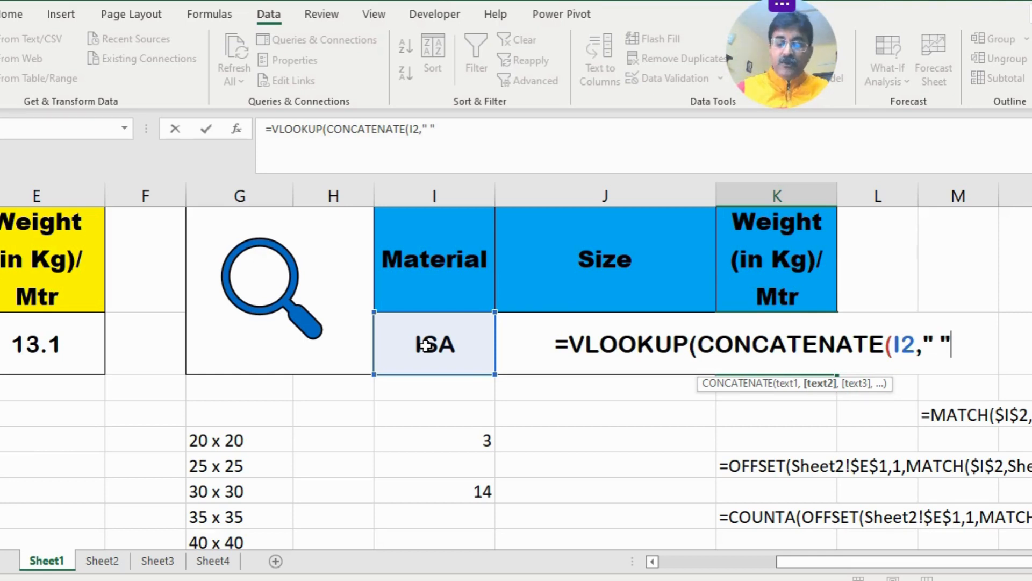
text(,)
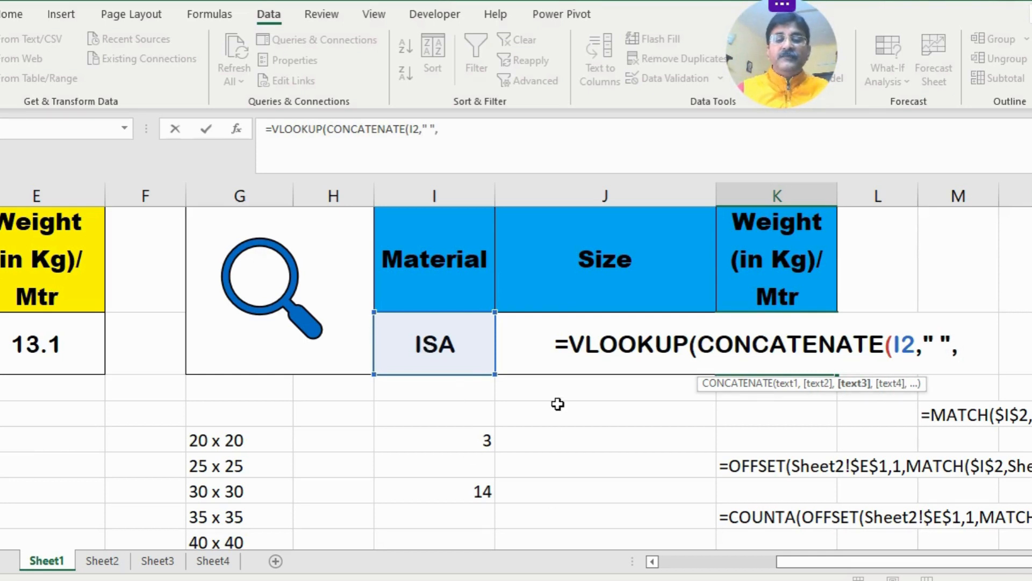
click(528, 340)
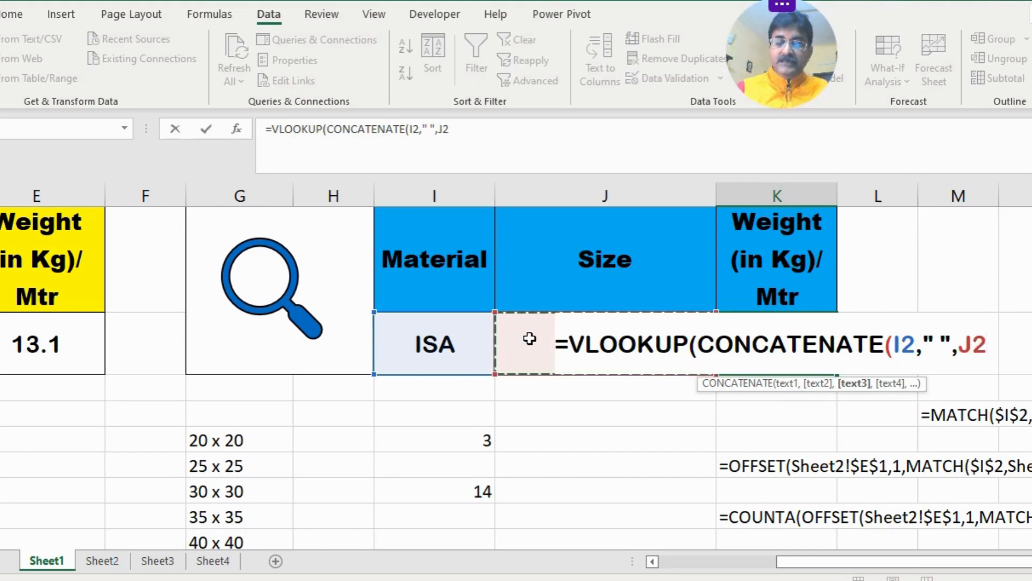
text())
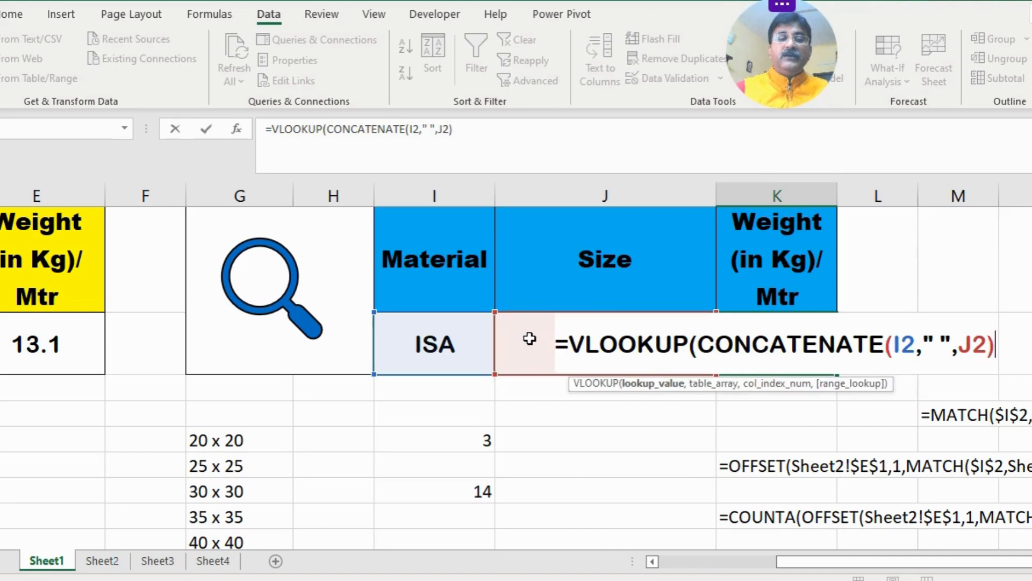
text(,)
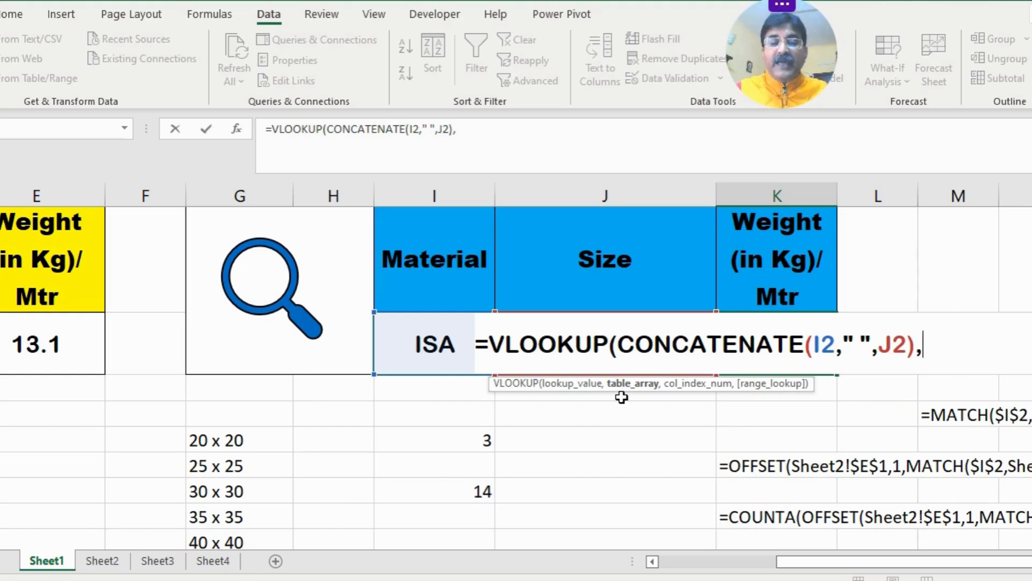
Step: Set the VLOOKUP's table array to the whole Material and Unit Weight table on Sheet2, Table2[#All]
click(108, 563)
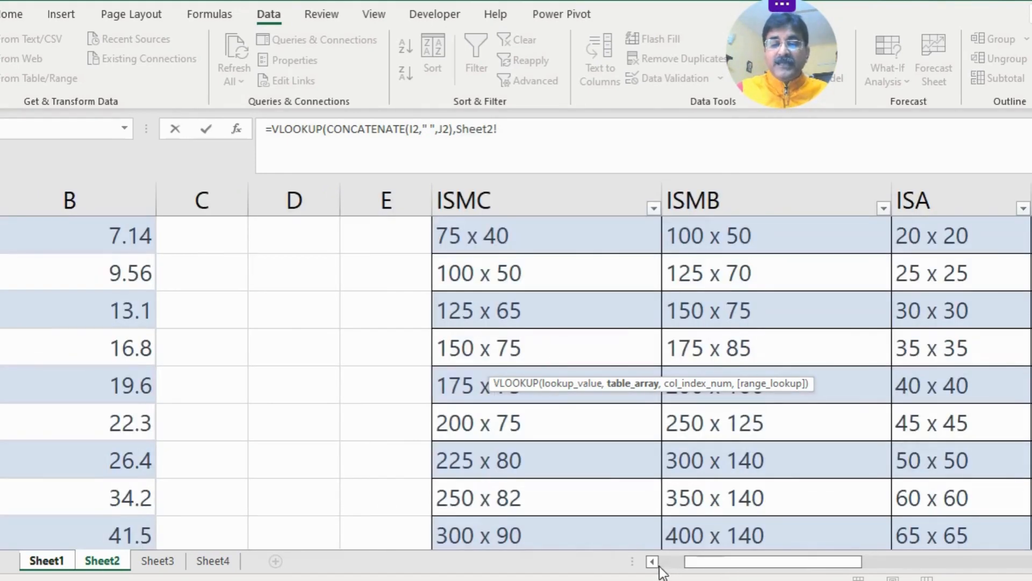
click(652, 562)
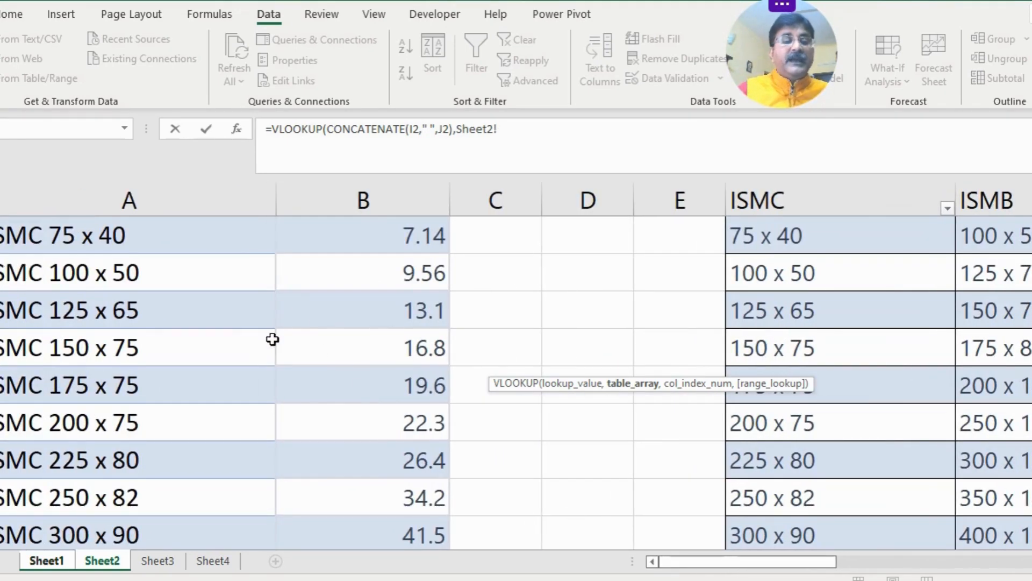
scroll(279, 372, up, 1)
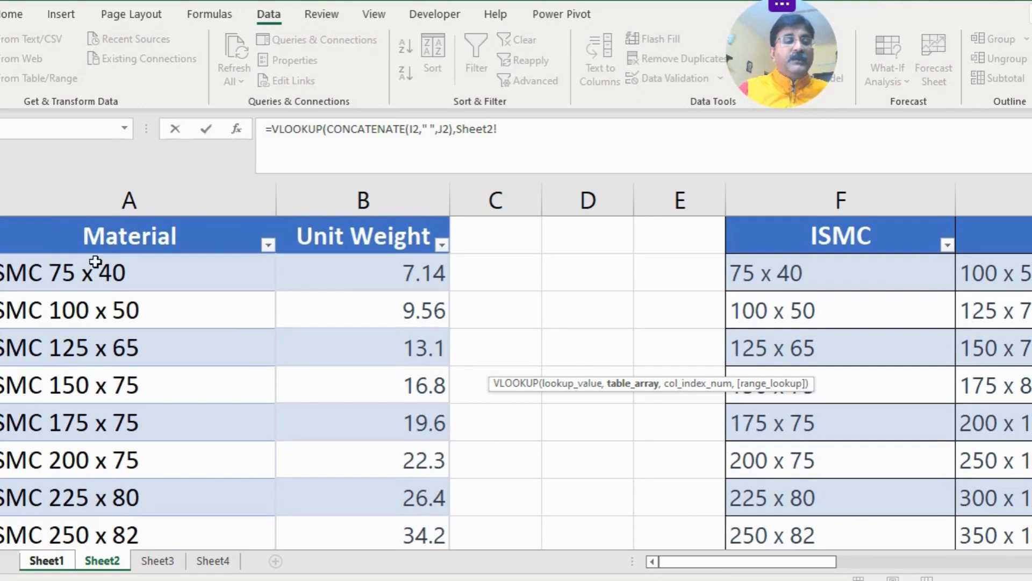
click(54, 236)
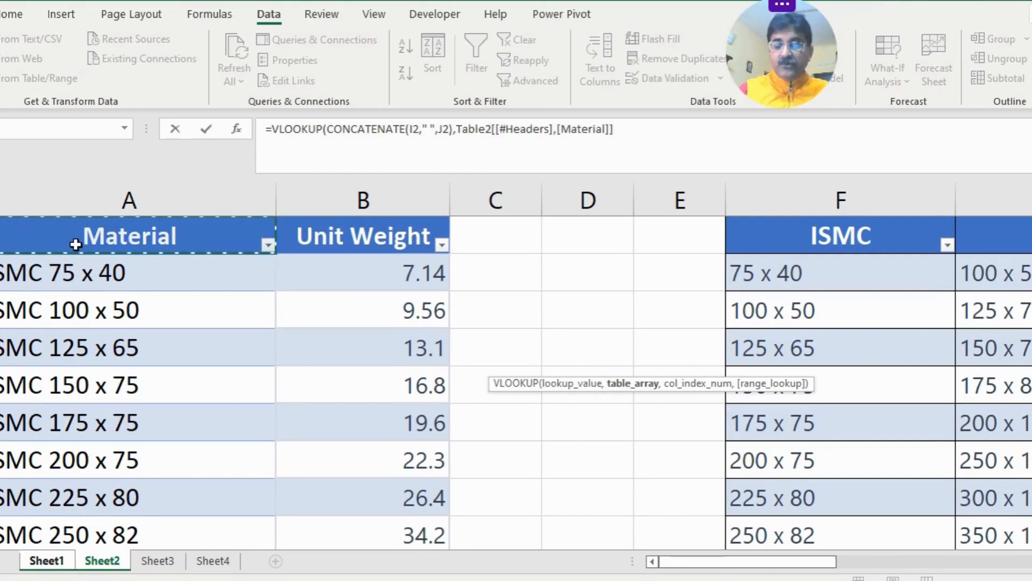
drag(169, 243, 358, 236)
key(ctrl+shift+Down)
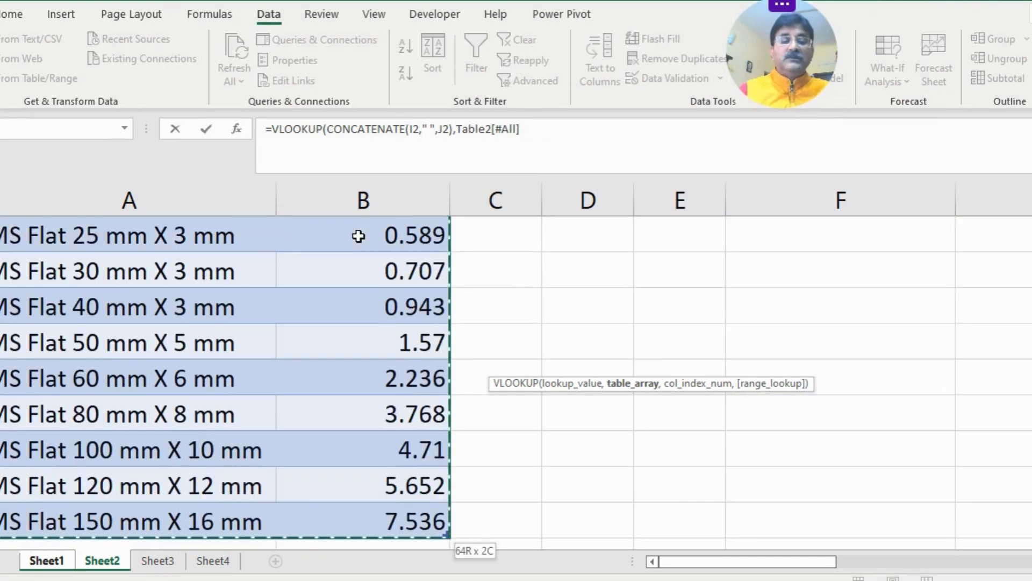
click(533, 128)
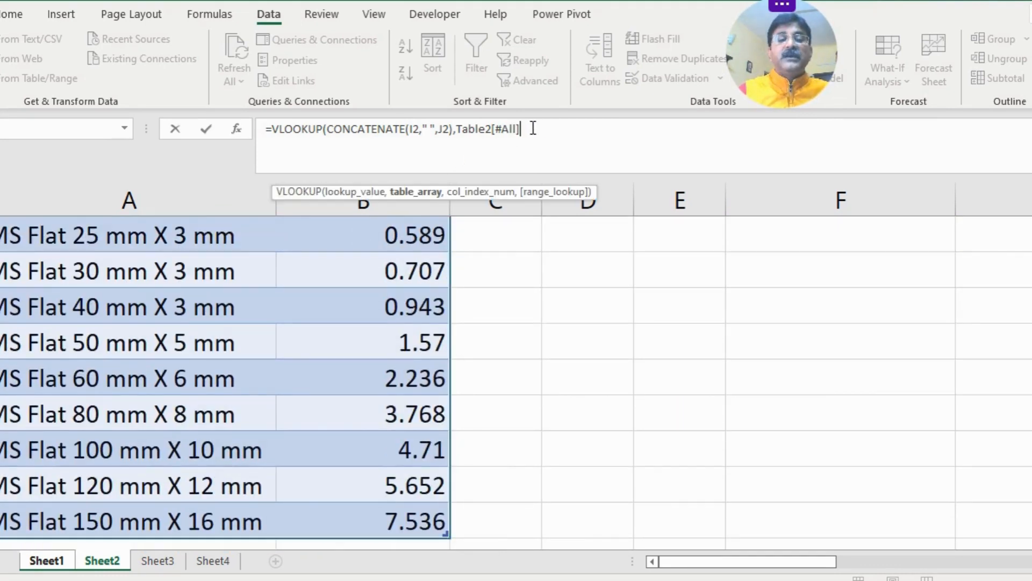
text(,)
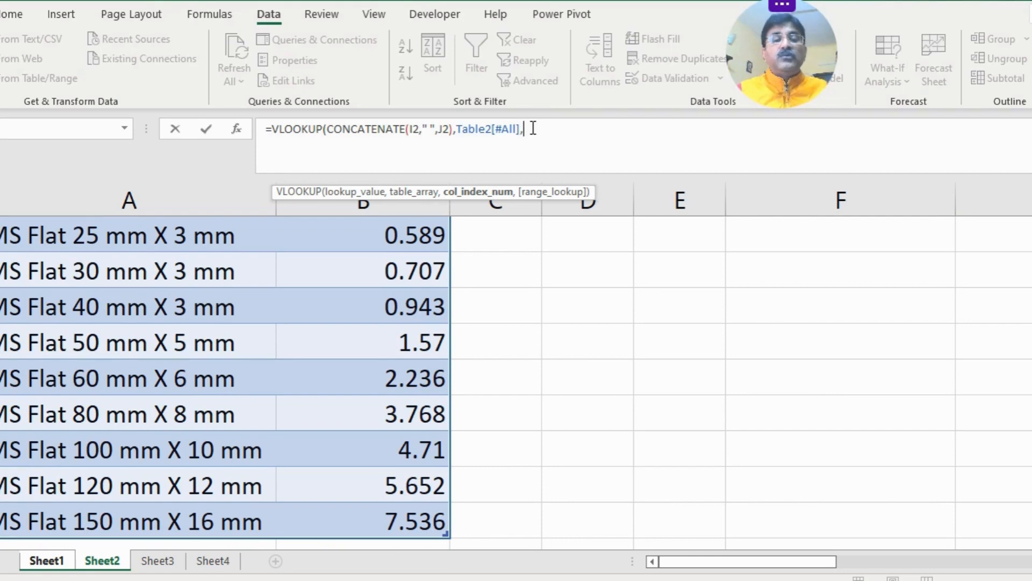
Step: Finish K2's VLOOKUP with column index 2 and FALSE for an exact match, and enter the formula
scroll(489, 290, down, 10)
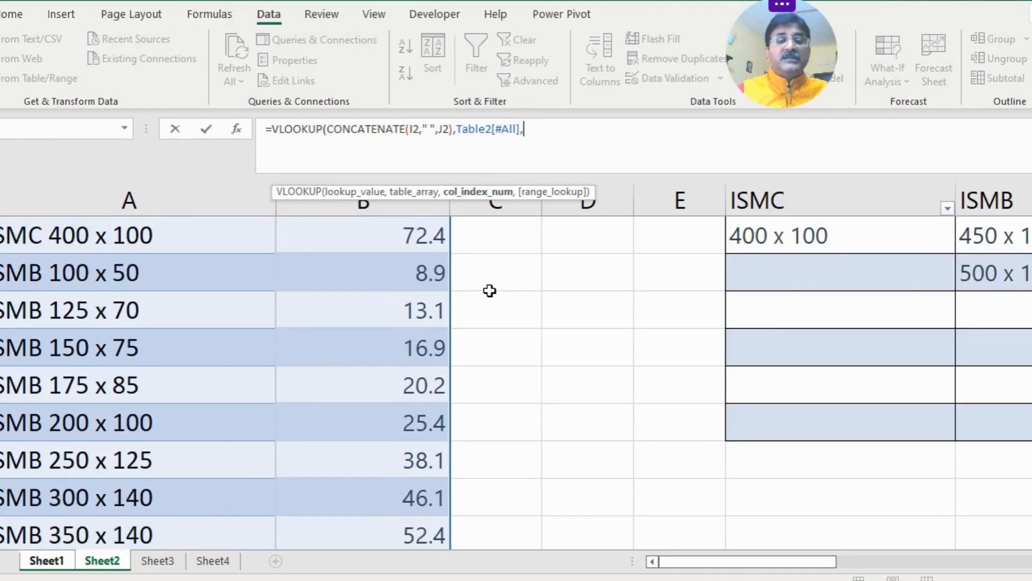
scroll(490, 290, up, 4)
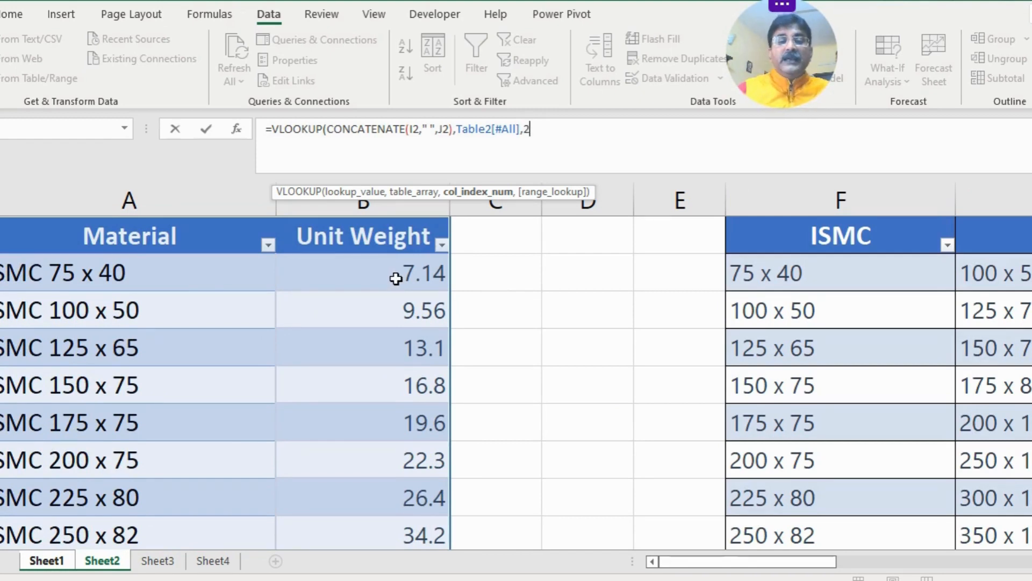
text(,)
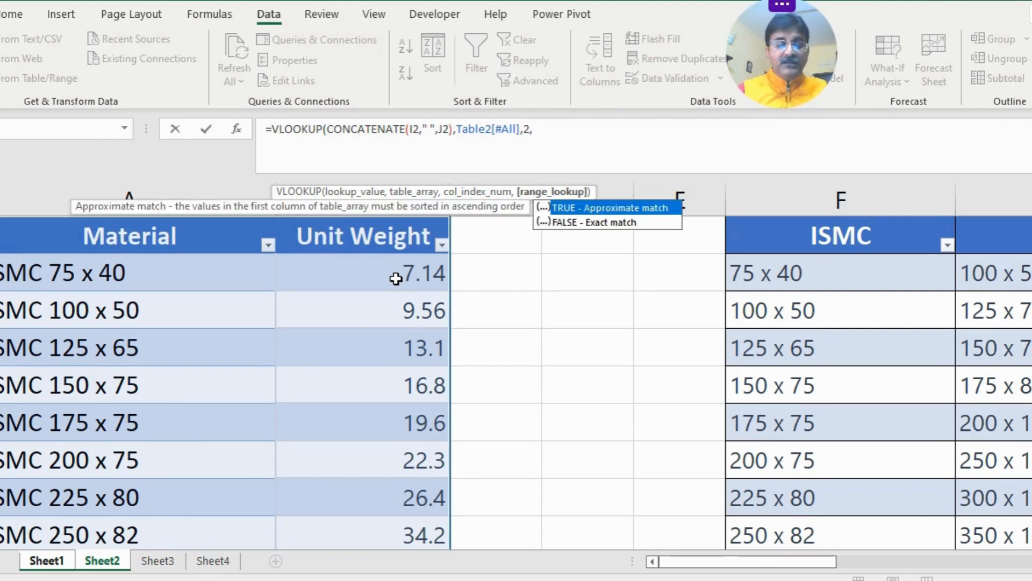
text(false)
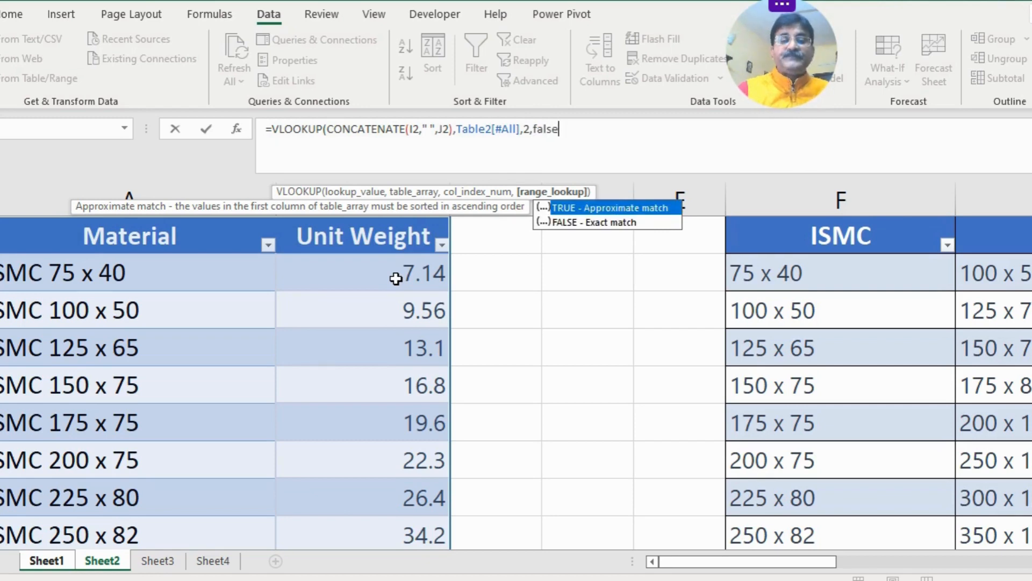
text())
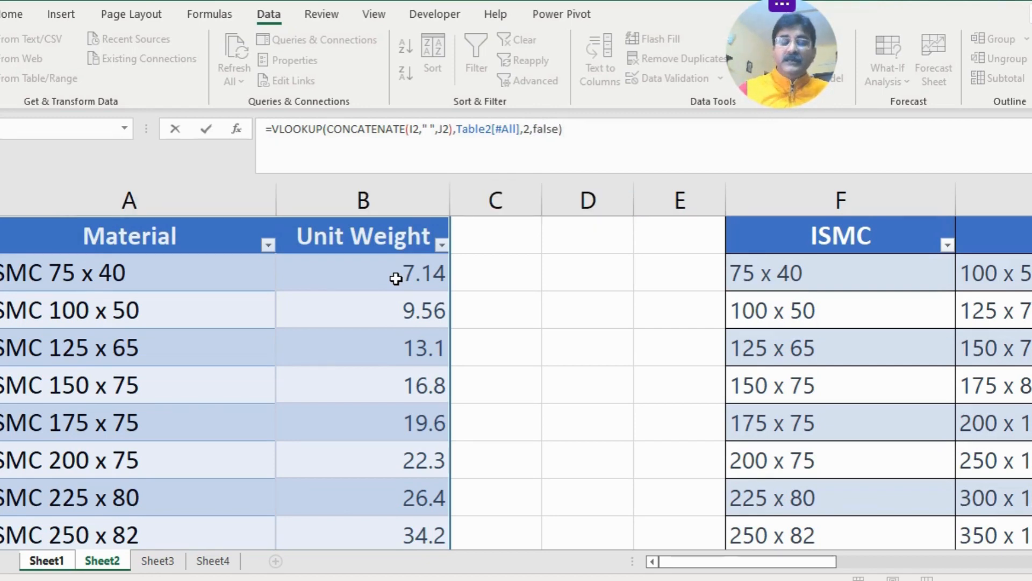
key(Return)
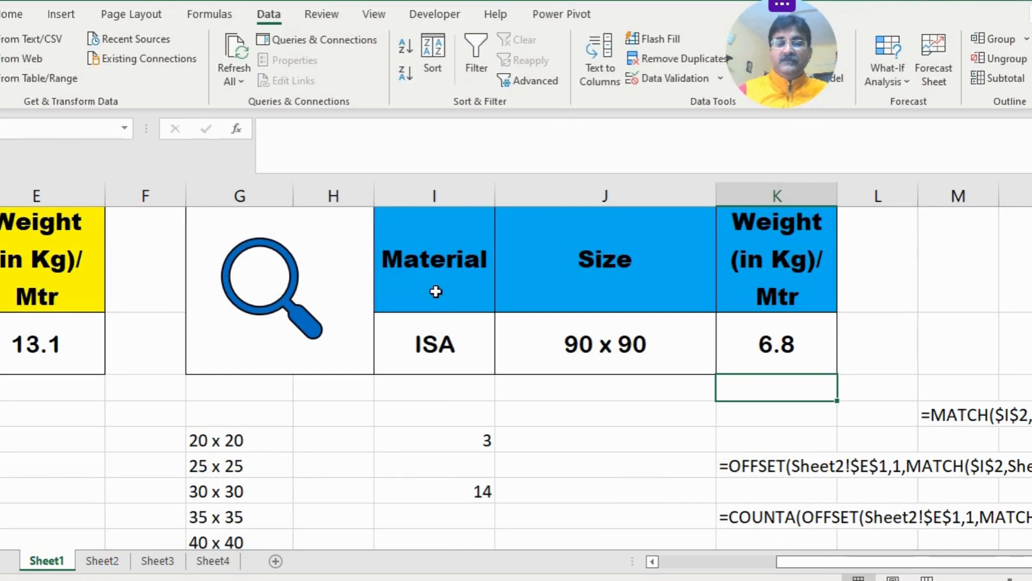
Step: Check K2's weight for ISA 90 x 90 against the matching Unit Weight entry in the Sheet2 table
click(800, 342)
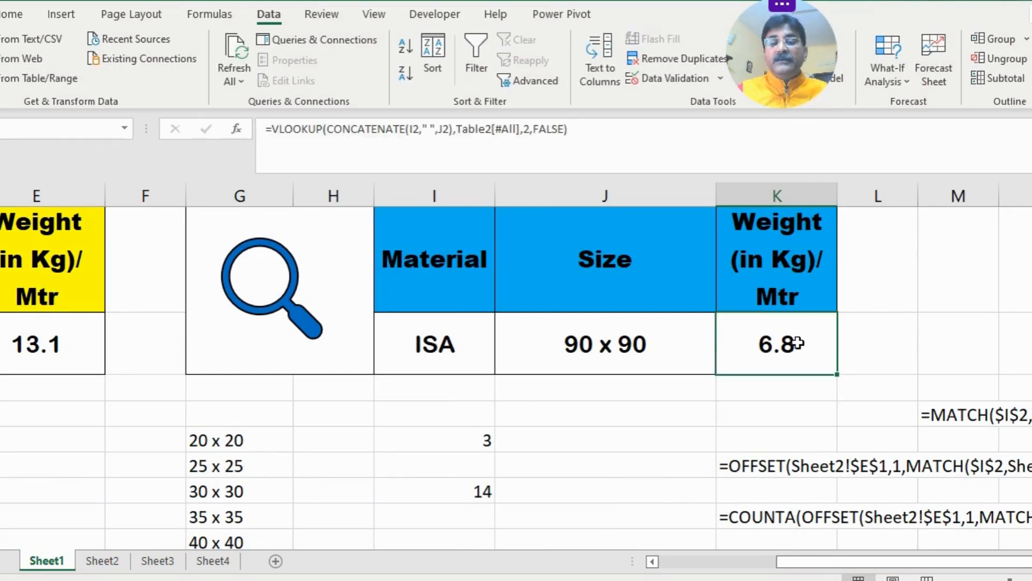
click(445, 343)
click(620, 347)
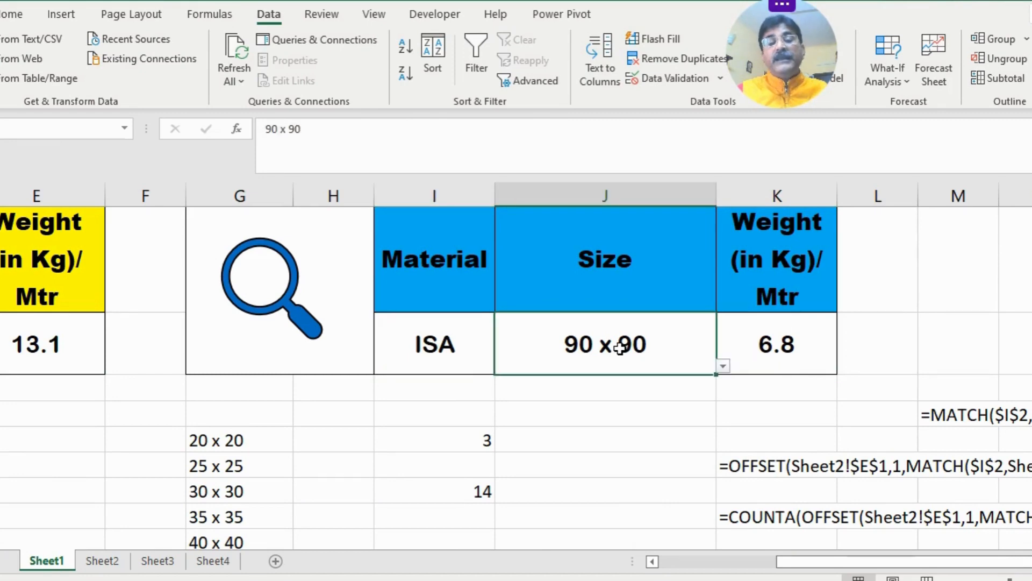
click(789, 350)
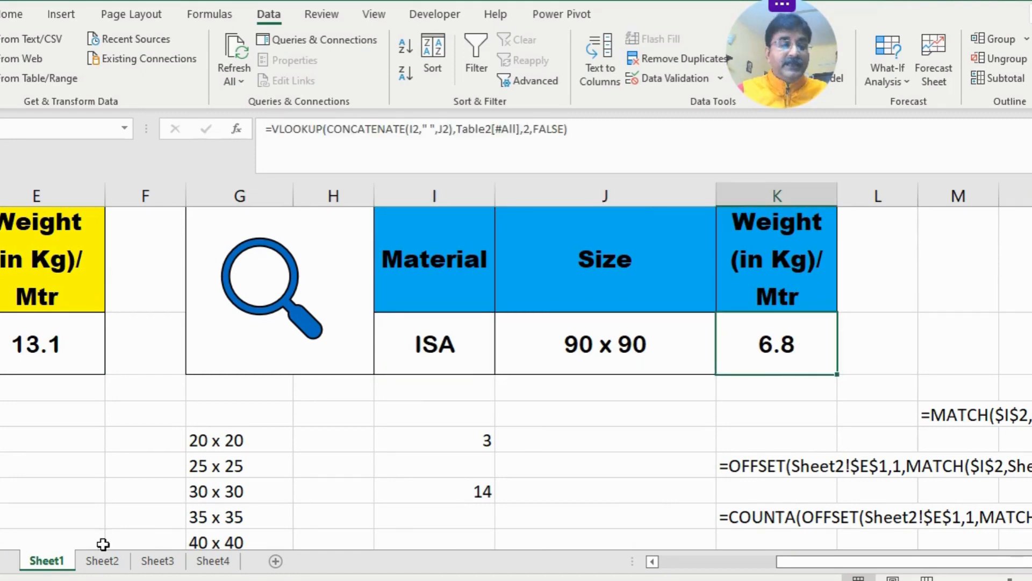
click(102, 560)
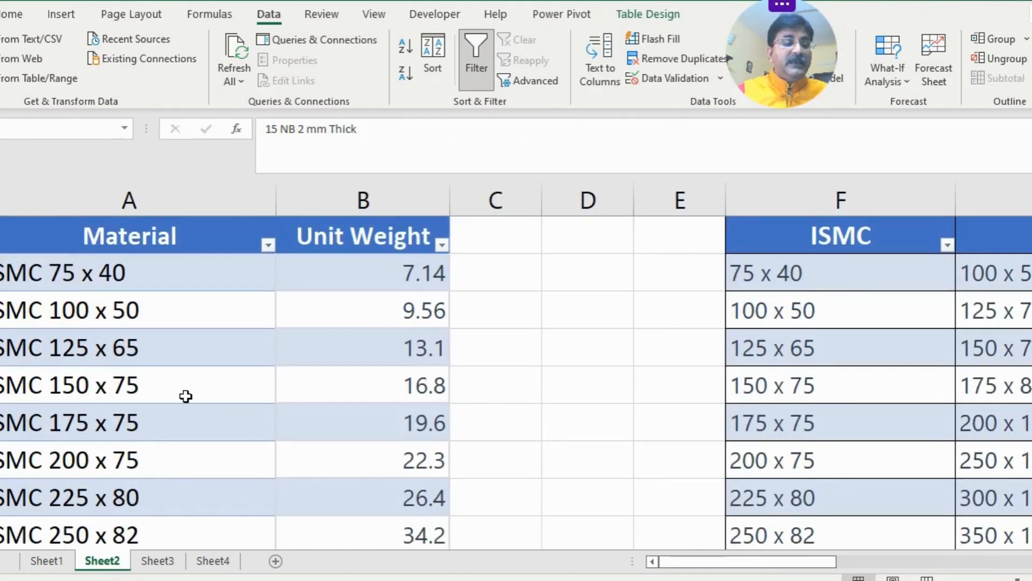
scroll(186, 396, down, 7)
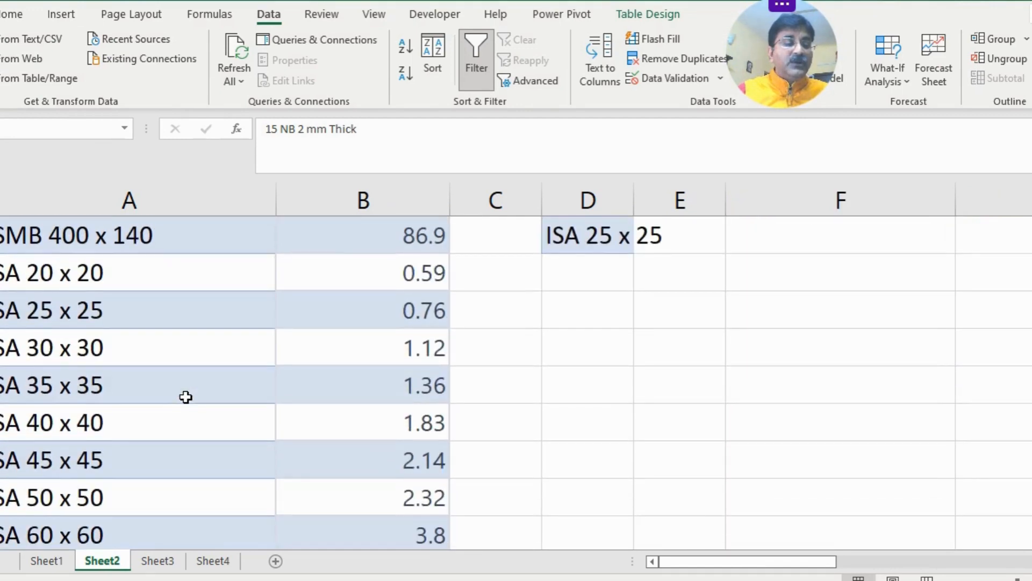
scroll(186, 396, down, 3)
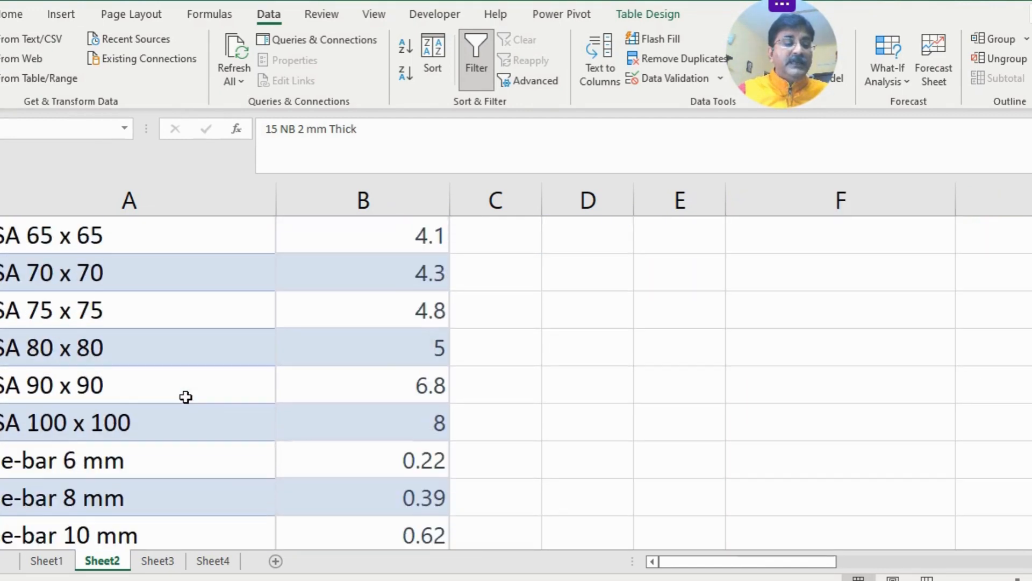
click(401, 391)
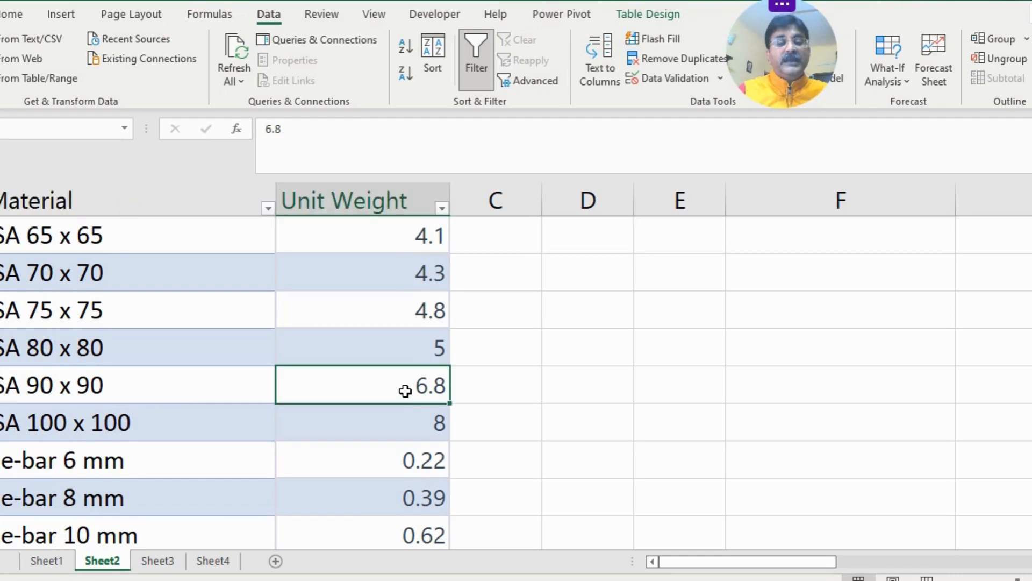
click(46, 561)
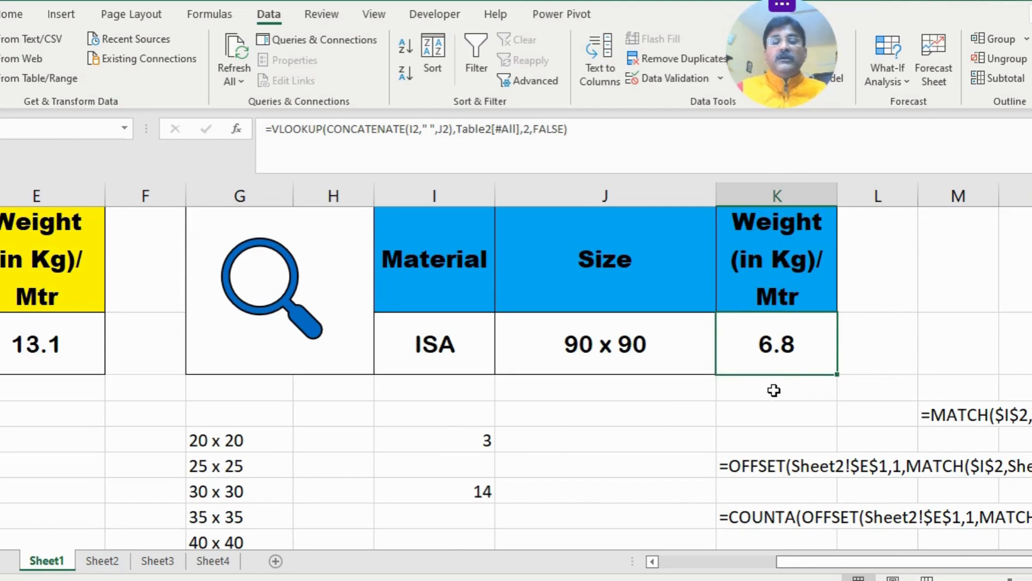
click(108, 561)
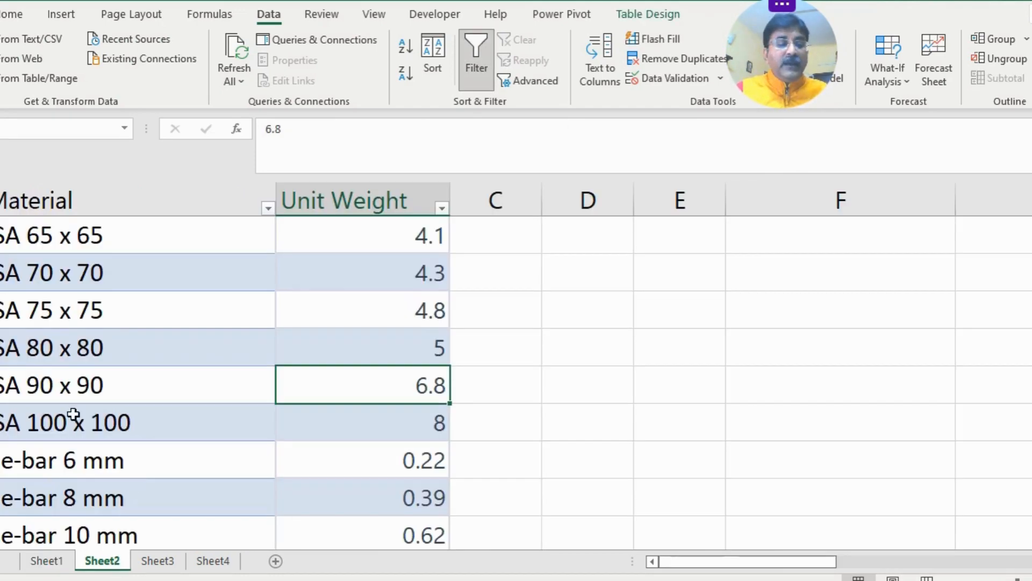
scroll(86, 386, down, 10)
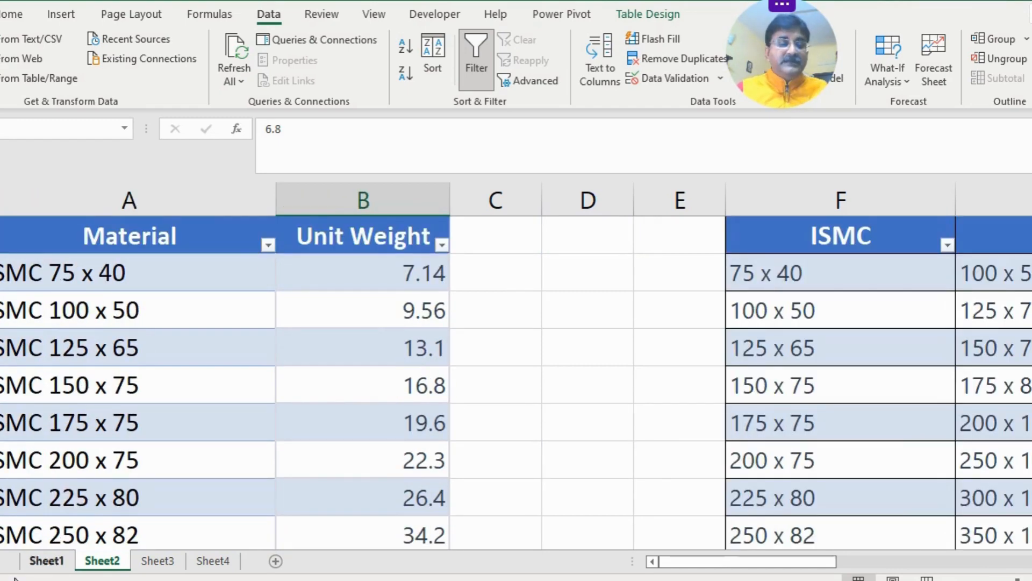
Step: Test the lookup on Sheet1 by choosing MS Flat as the material and 40 mm X 3 mm as the size
click(47, 561)
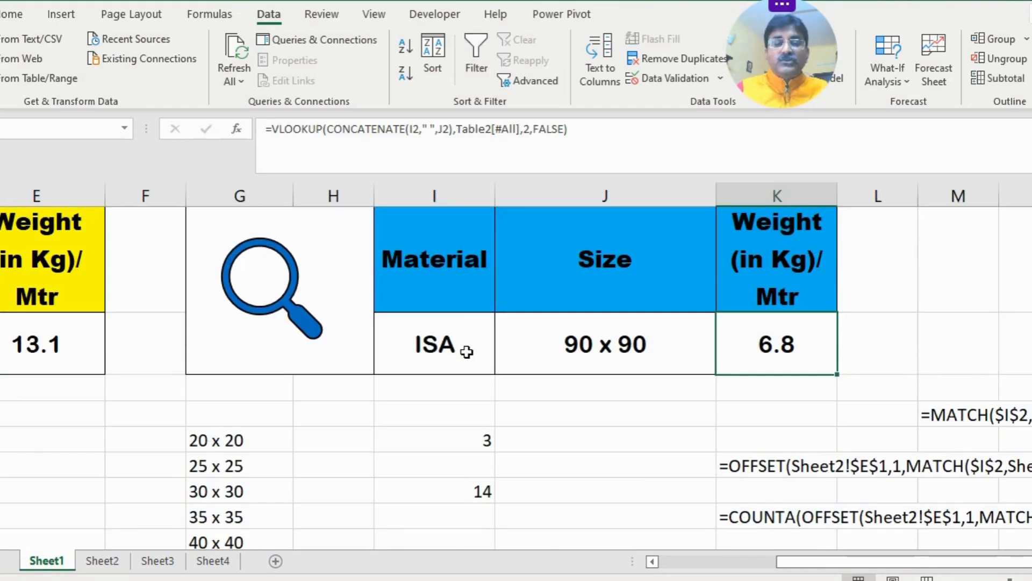
click(433, 354)
click(501, 366)
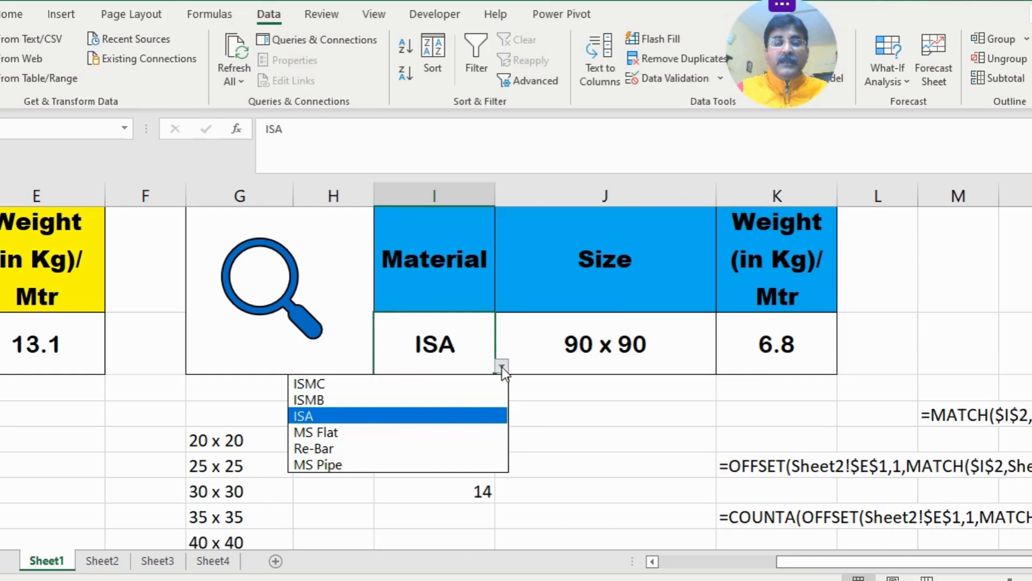
click(343, 434)
click(661, 350)
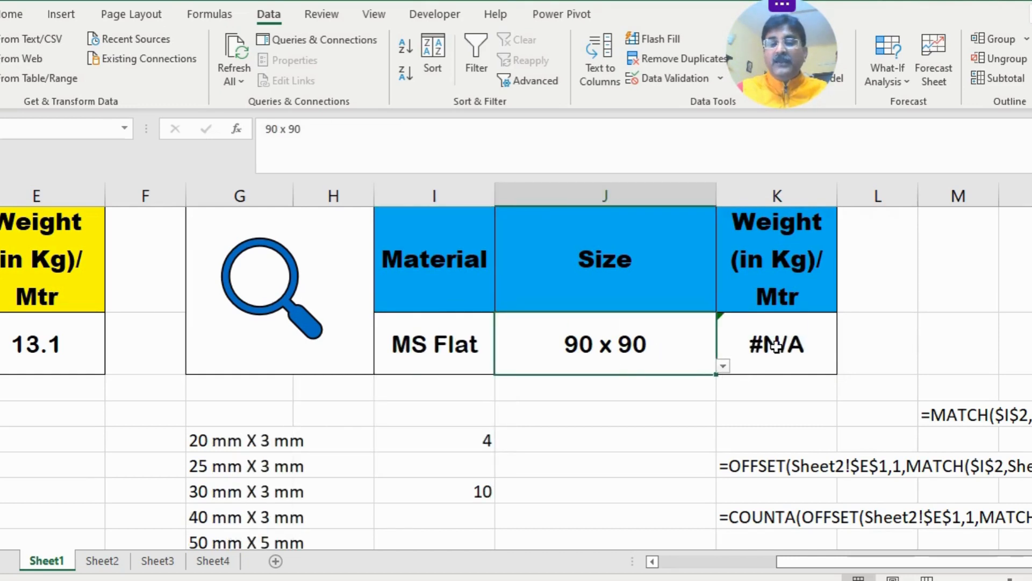
click(723, 366)
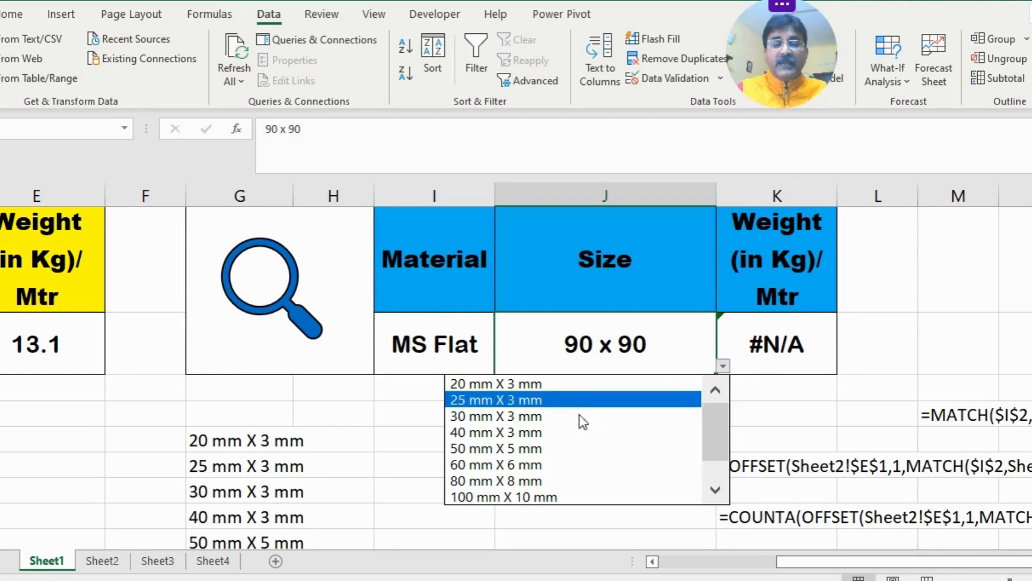
click(522, 434)
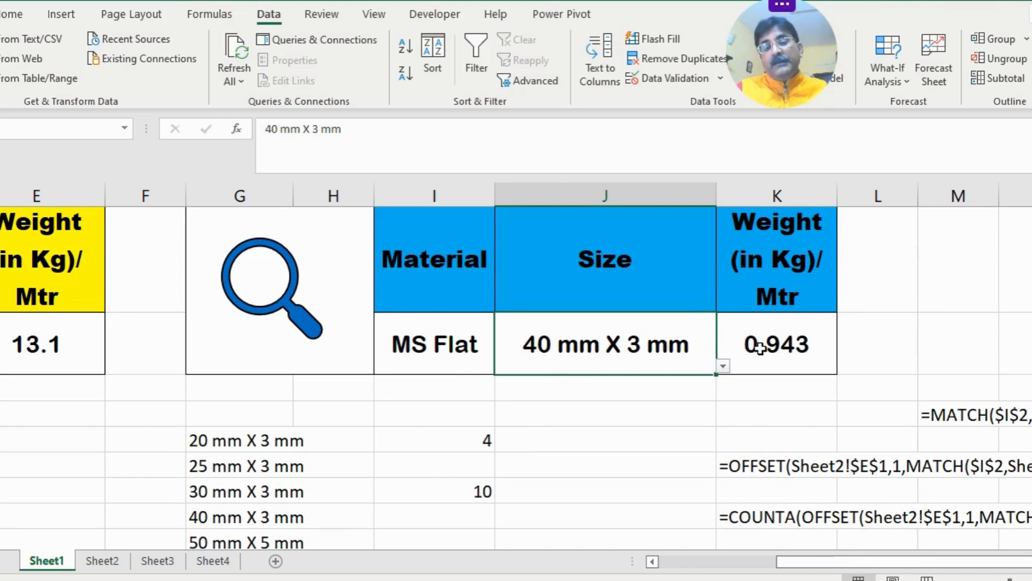
Step: Test the lookup with Re-Bar as the material and 20 mm as the size
click(428, 345)
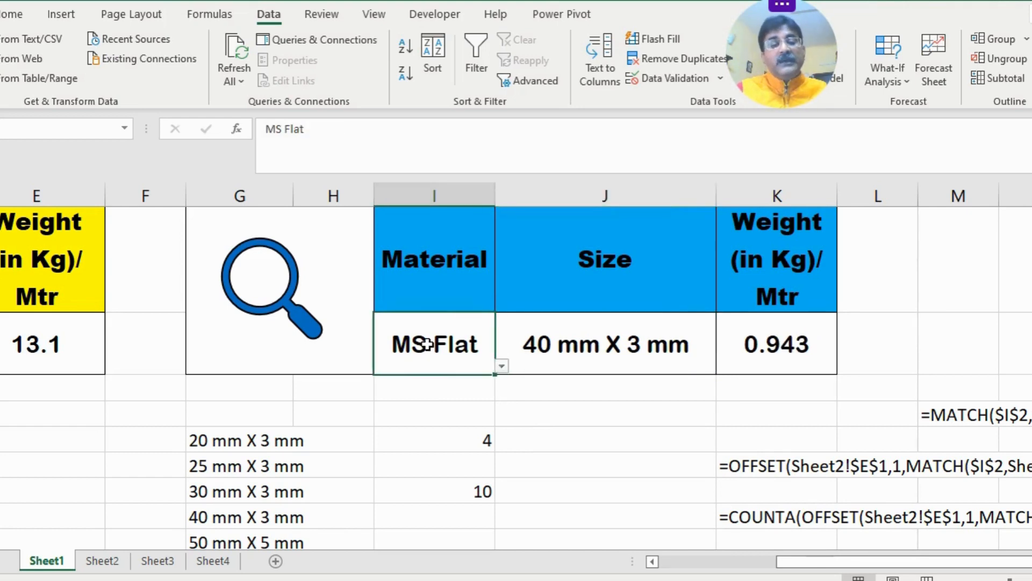
click(502, 365)
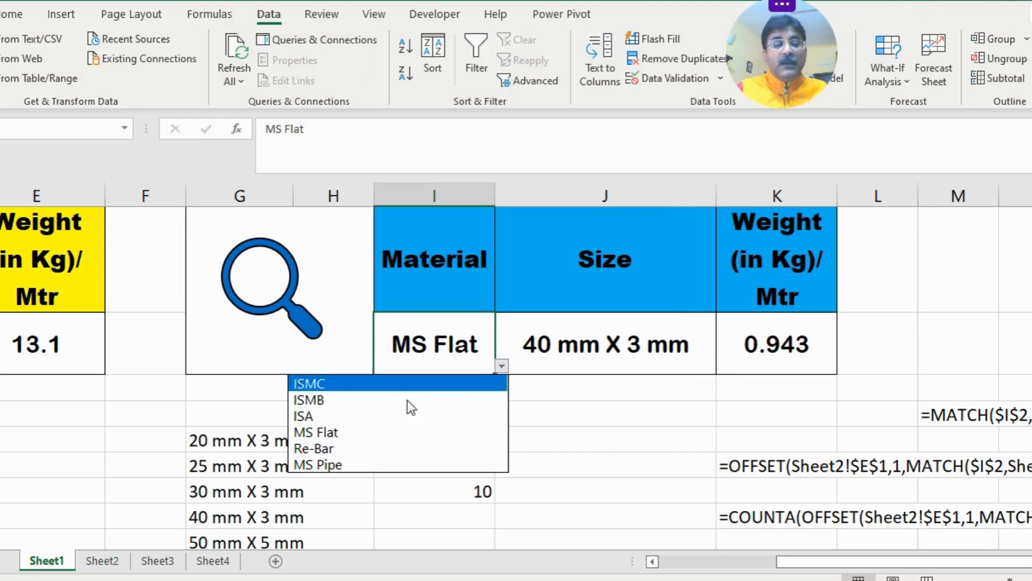
click(329, 448)
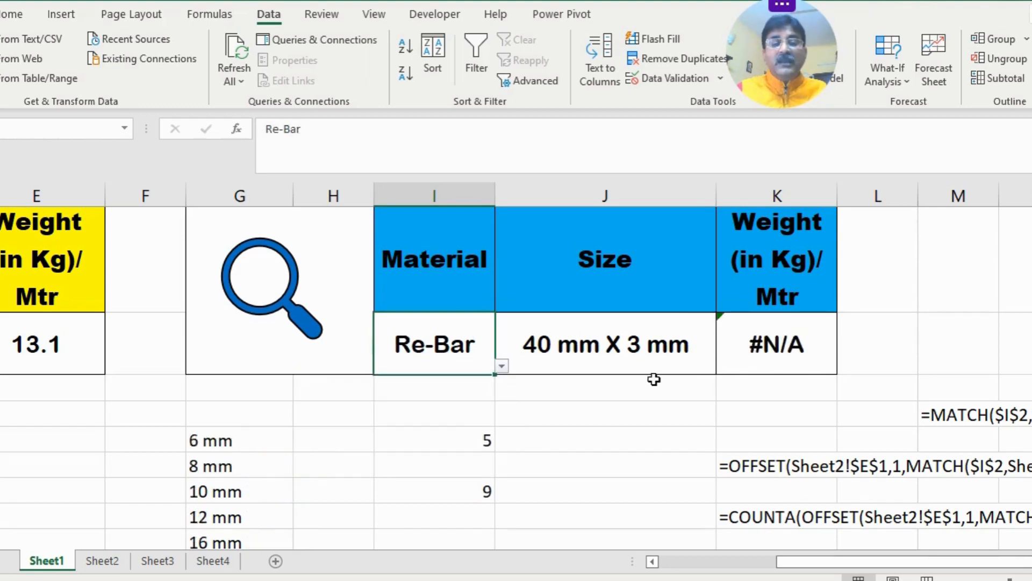
click(666, 348)
click(723, 366)
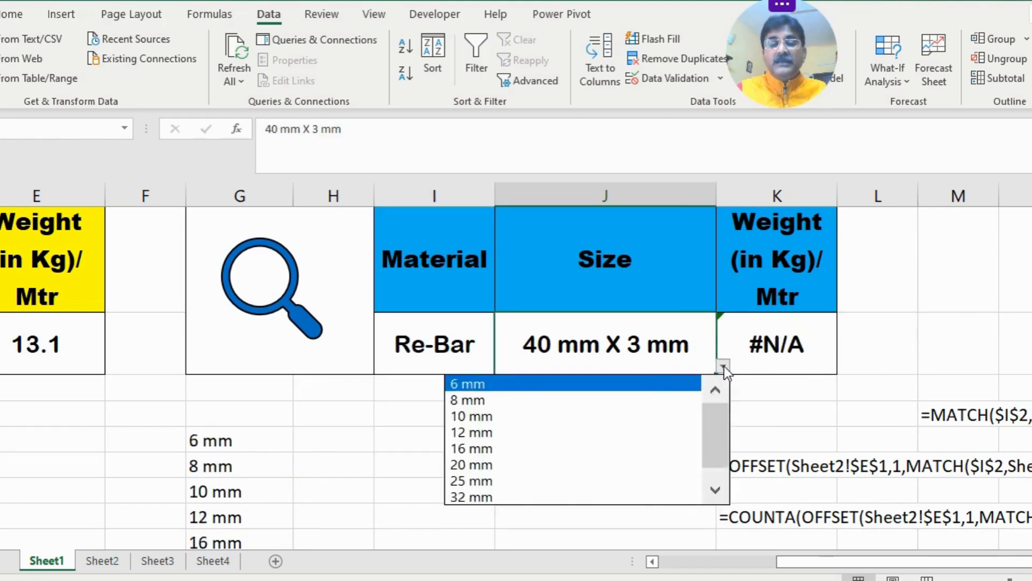
click(489, 464)
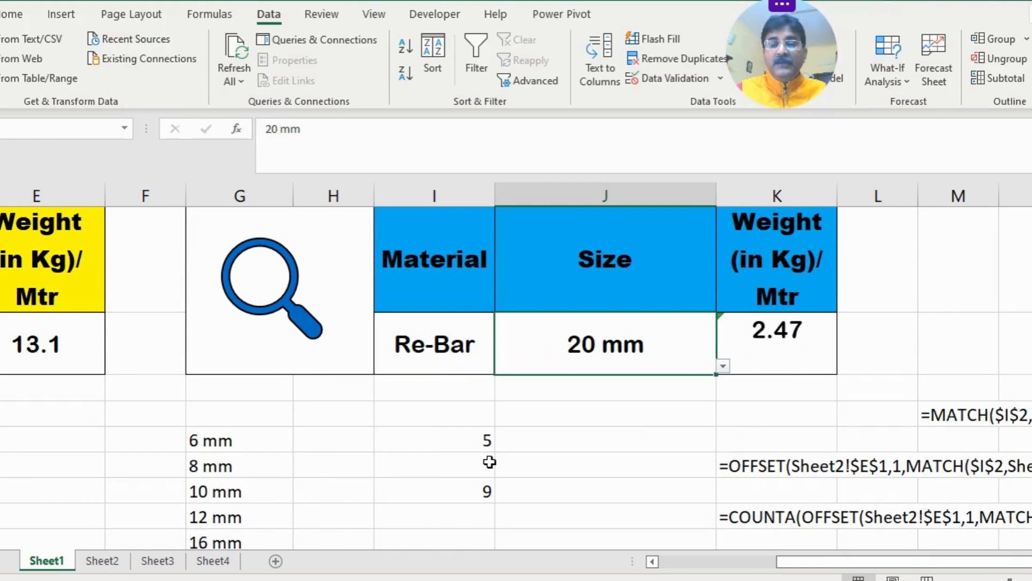
click(638, 417)
click(591, 344)
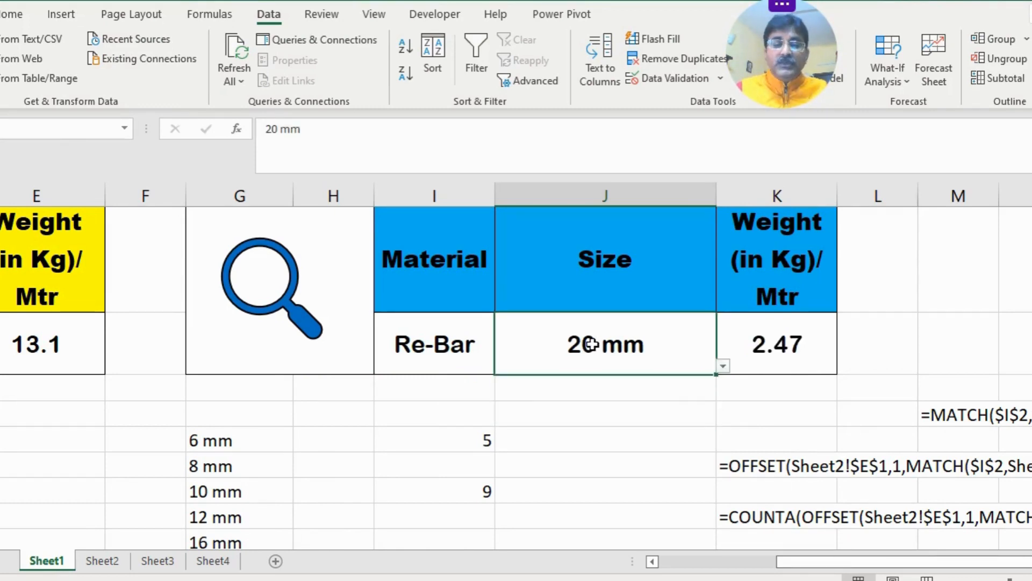
Step: Add extra spaces between ISMC and 75 x 40 in the first Material entry of the Sheet2 table
click(113, 562)
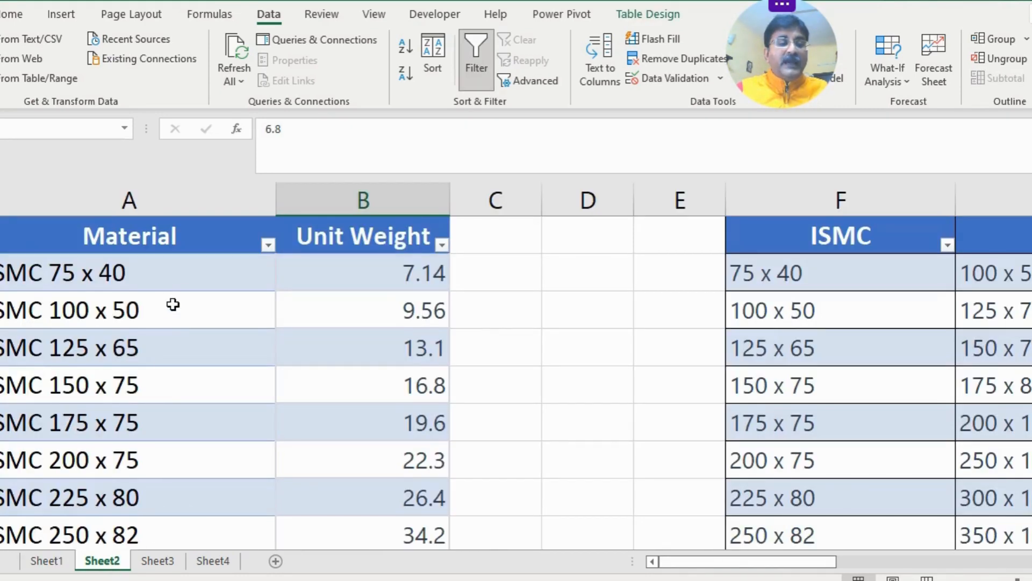
click(78, 273)
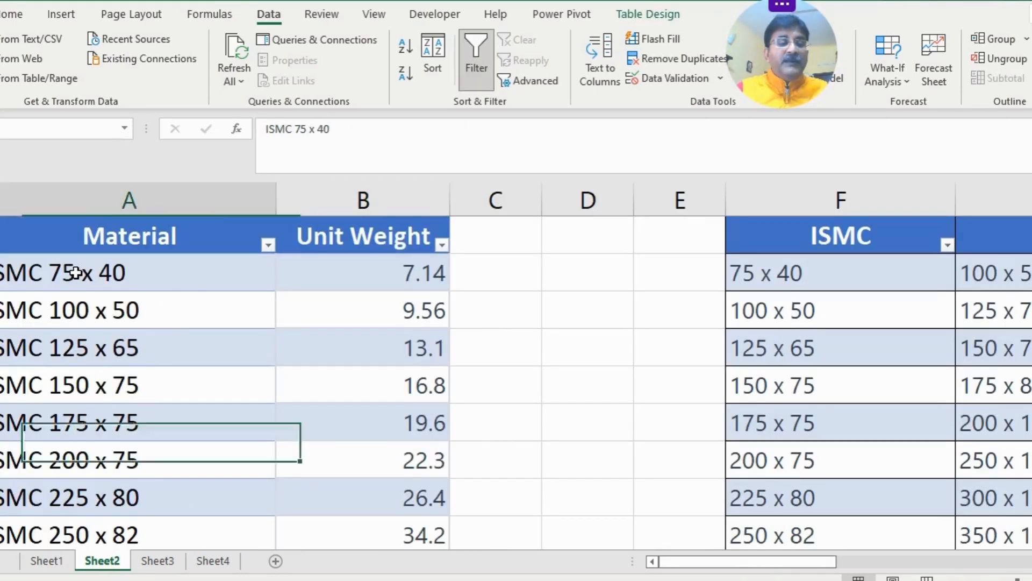
click(298, 129)
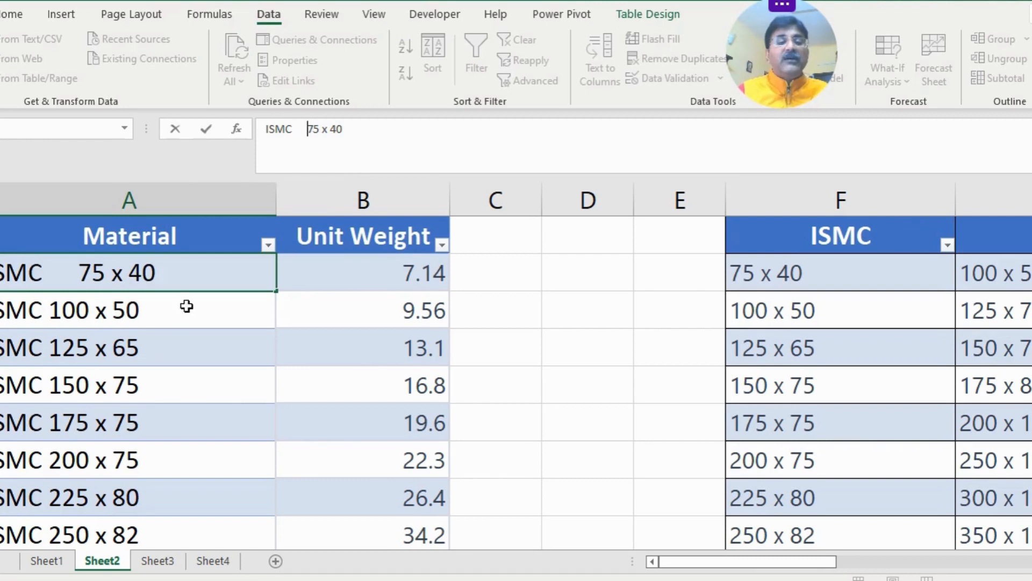
click(146, 366)
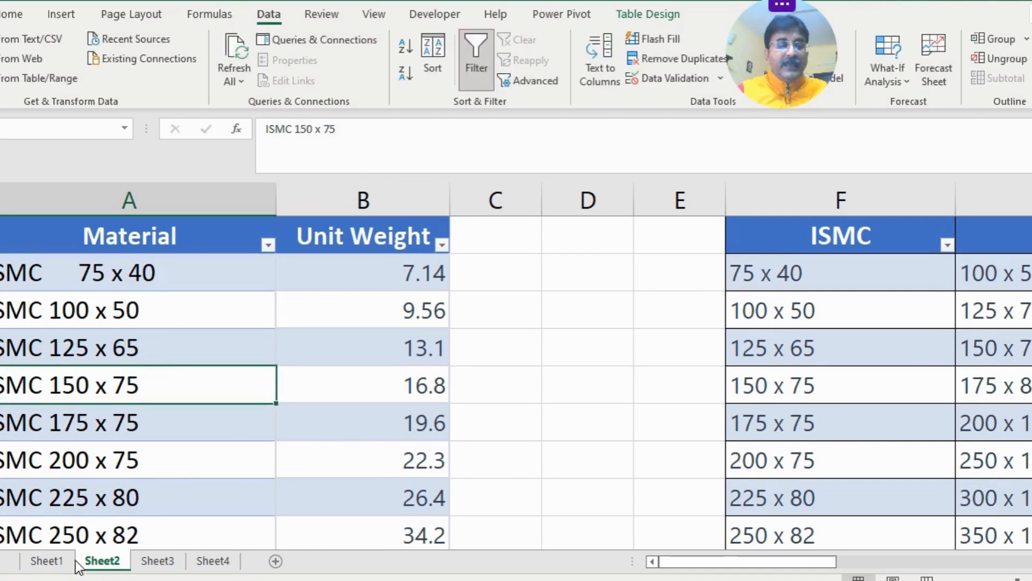
Step: Choose ISMC as the material and 75 x 40 as the size in Sheet1's drop-down lists
click(47, 561)
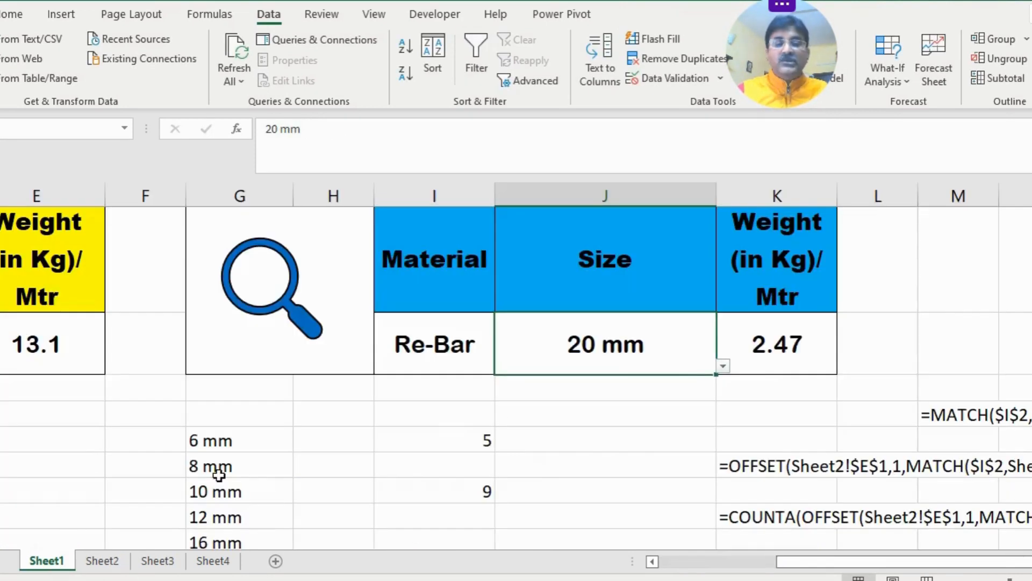
click(487, 363)
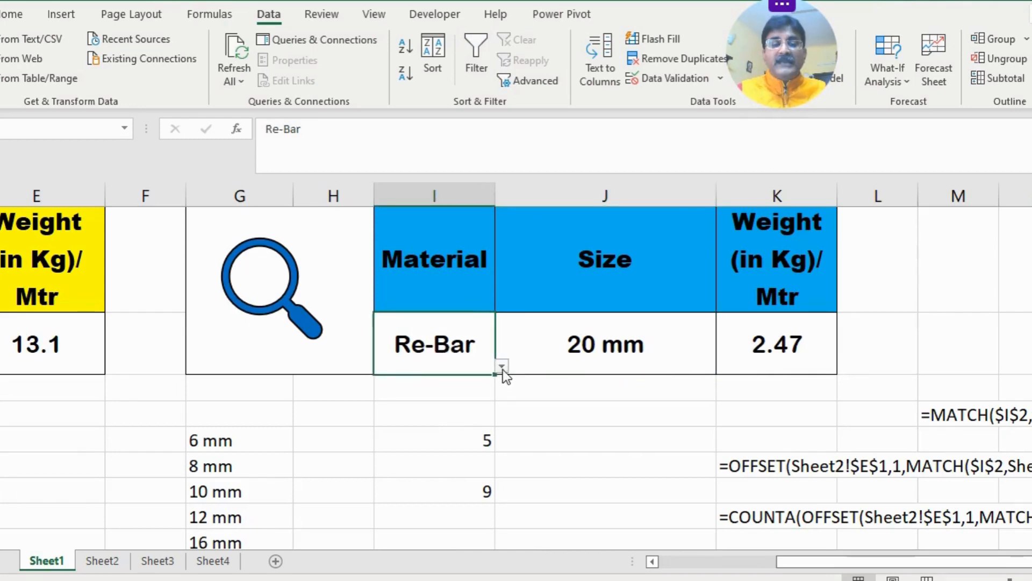
click(502, 366)
key(Escape)
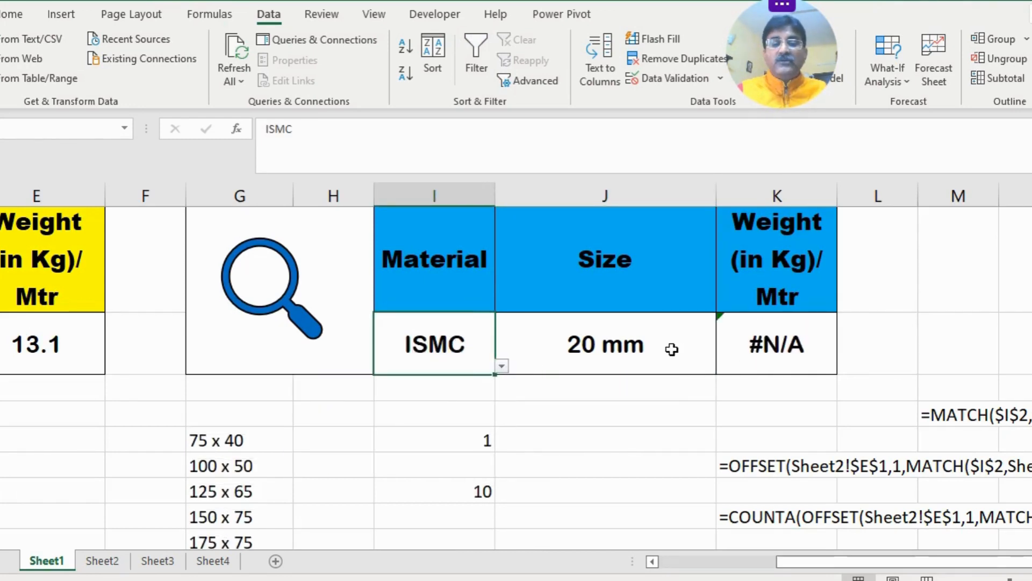
click(673, 348)
click(723, 366)
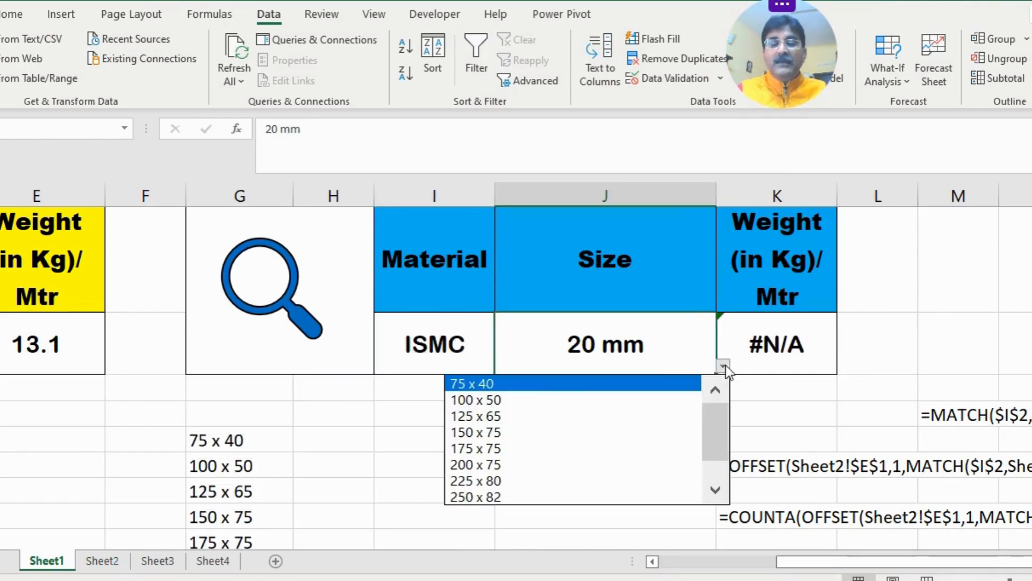
click(533, 385)
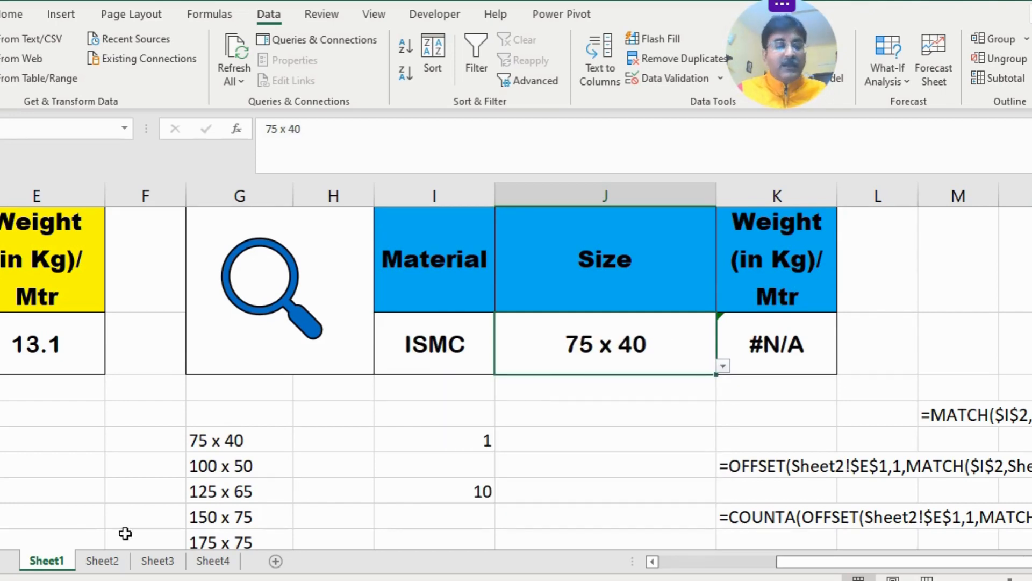
Step: Compare the spacing of the ISMC 75 x 40 entry in Sheet2 with the material, size and weight cells on Sheet1
click(92, 561)
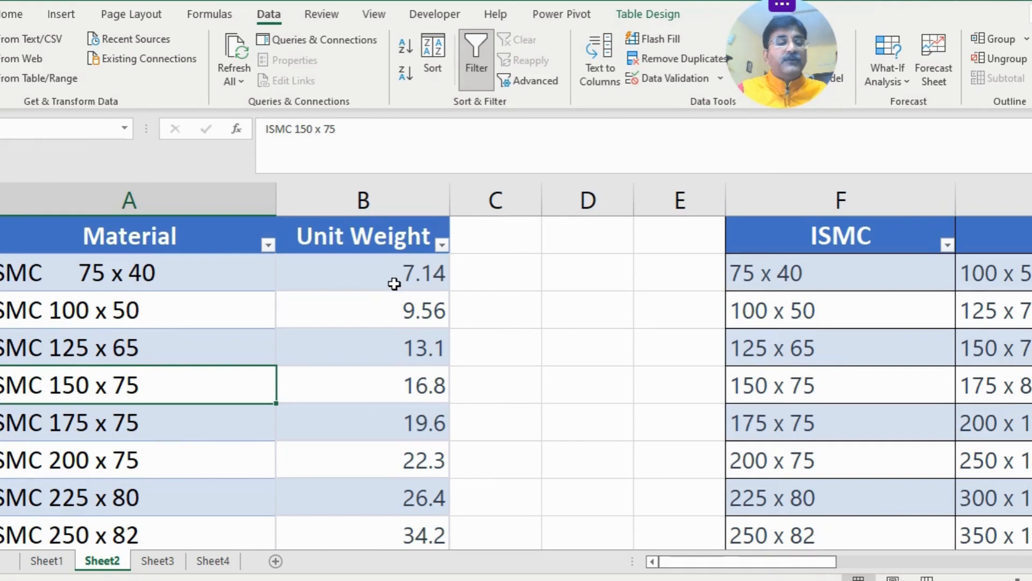
click(58, 561)
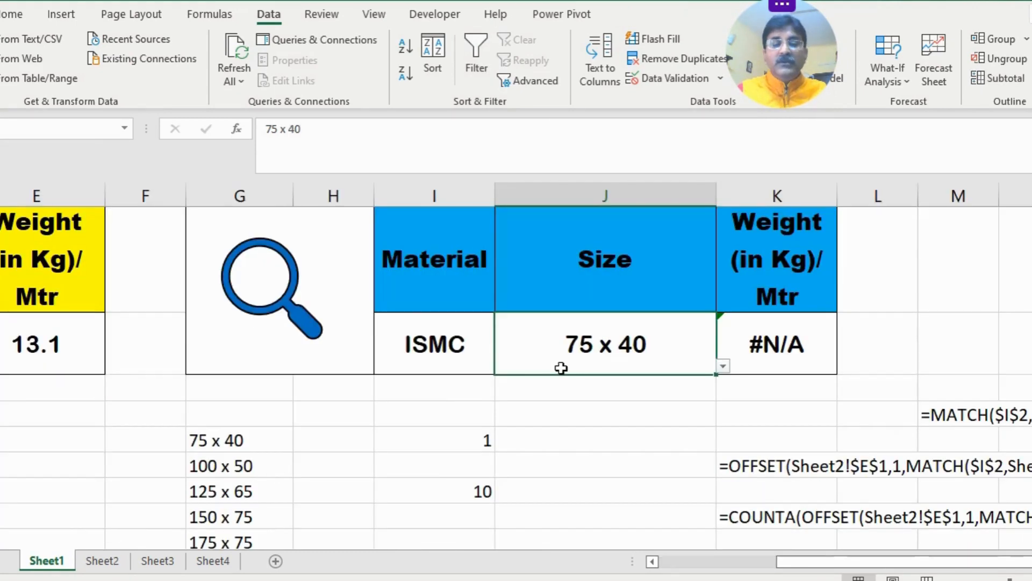
click(119, 564)
click(57, 561)
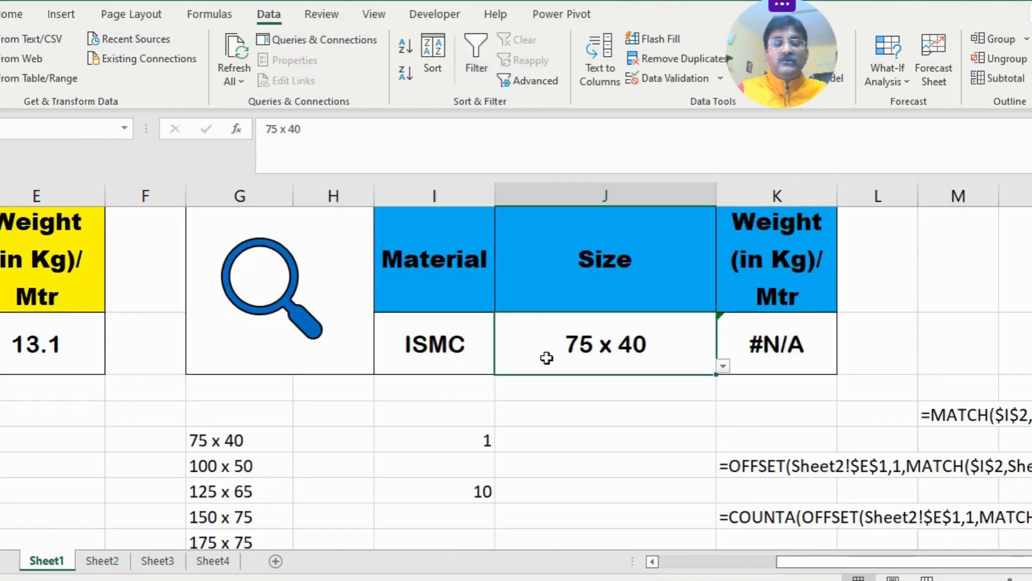
click(110, 561)
click(89, 272)
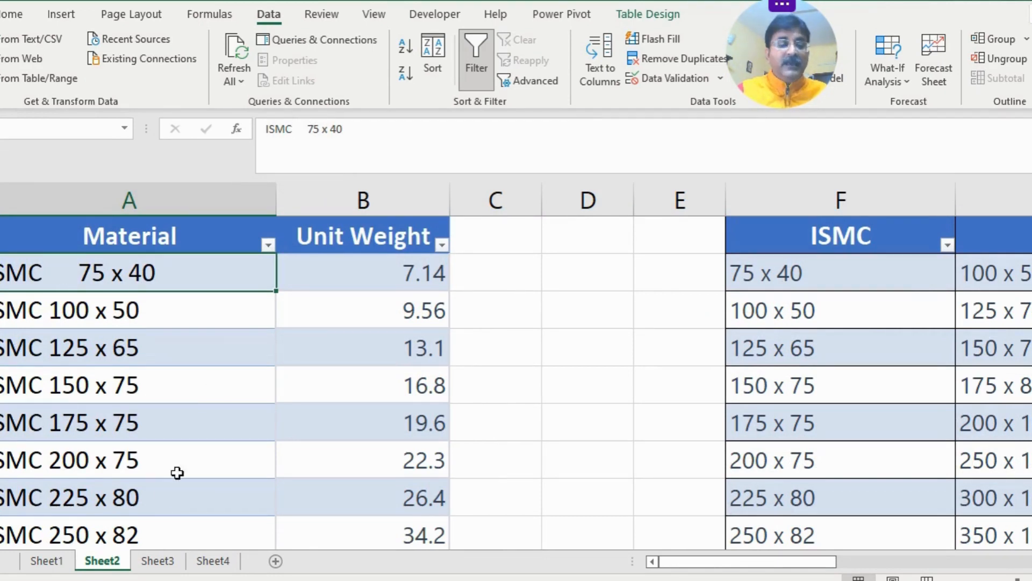
click(50, 561)
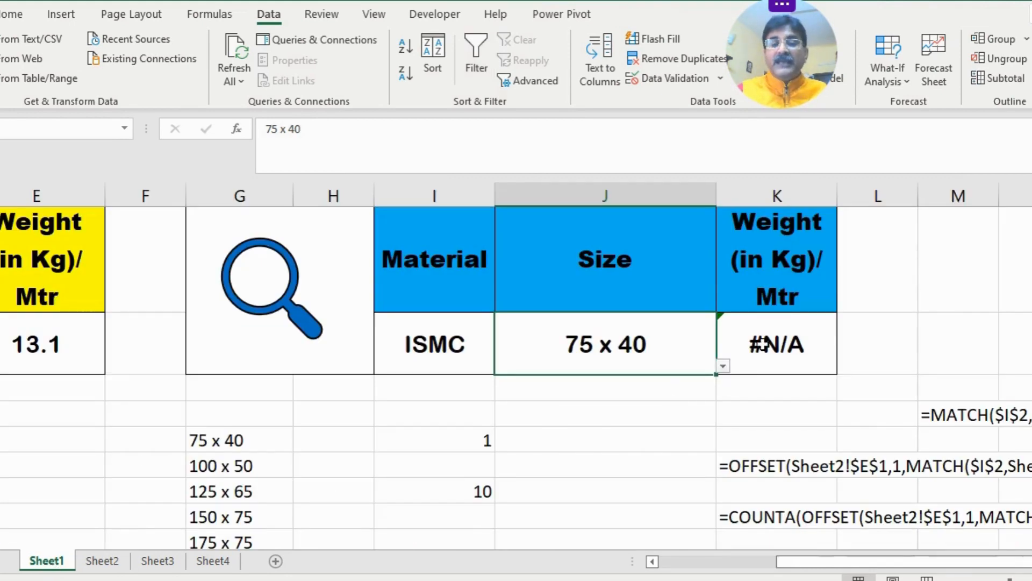
Step: Wrap the Table2[#All] lookup range in TRIM inside the VLOOKUP formula of Sheet1's weight cell K2
click(770, 344)
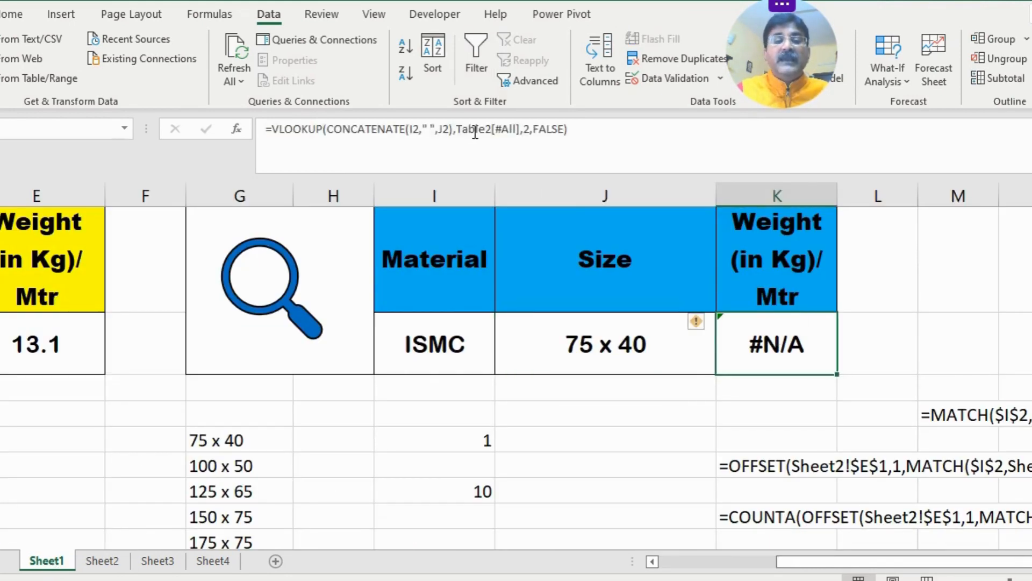
click(460, 128)
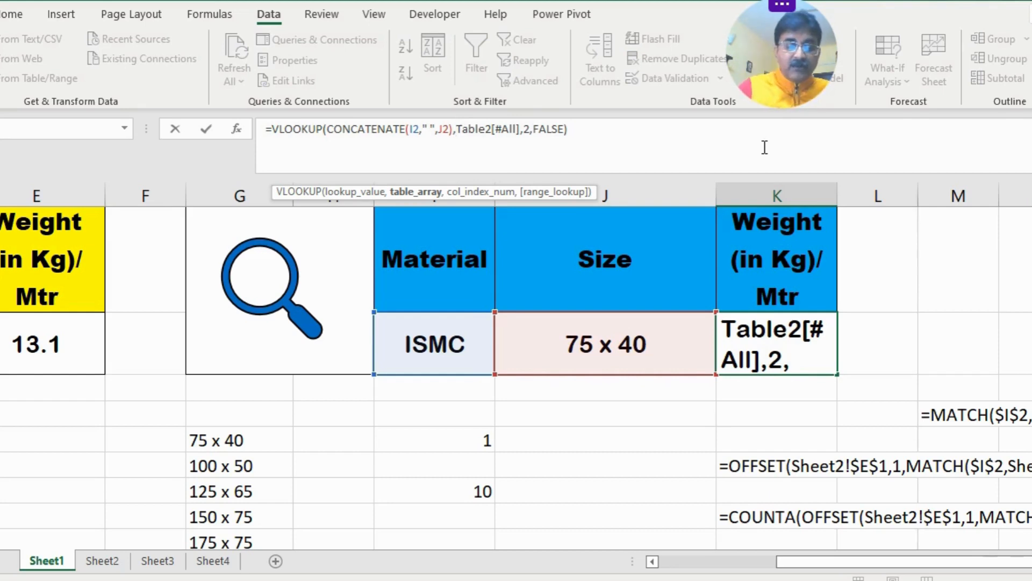
text(trim)
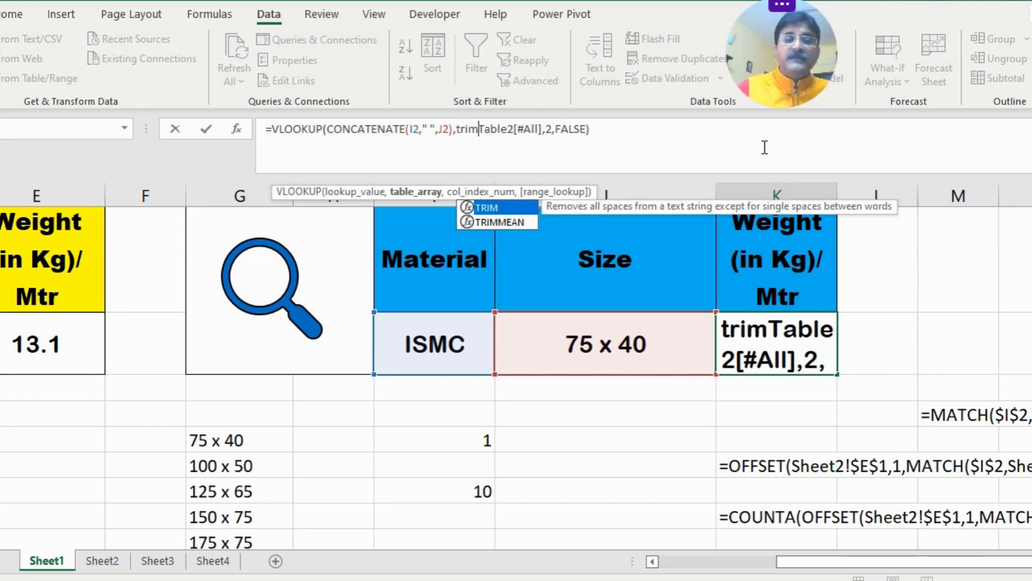
text(()
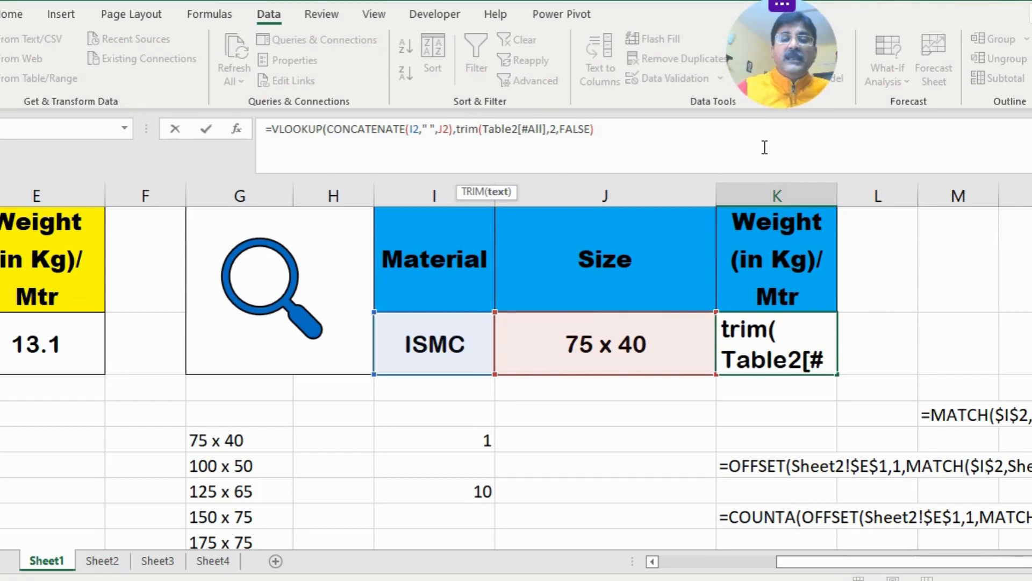
click(547, 129)
text())
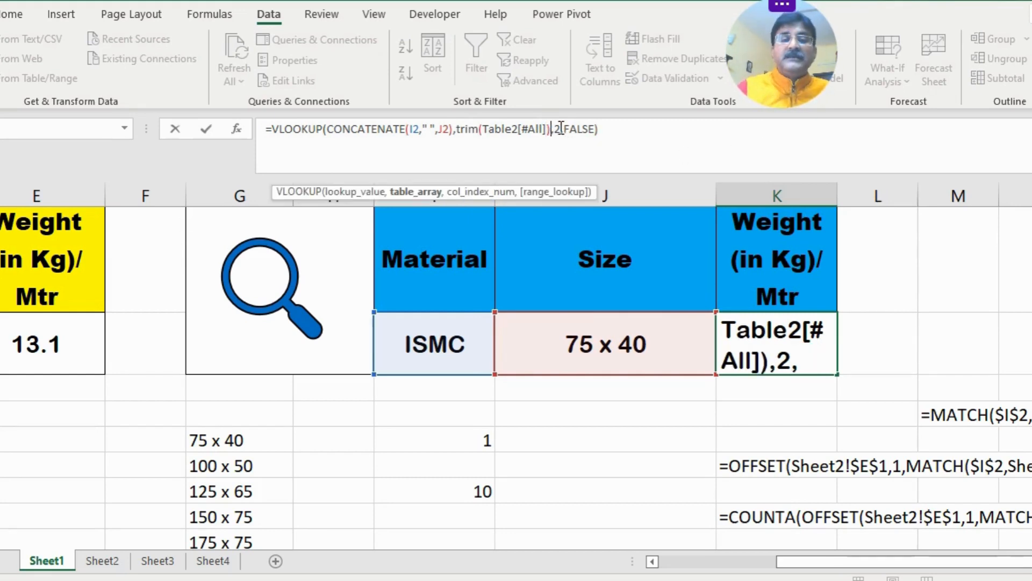
click(607, 129)
key(Return)
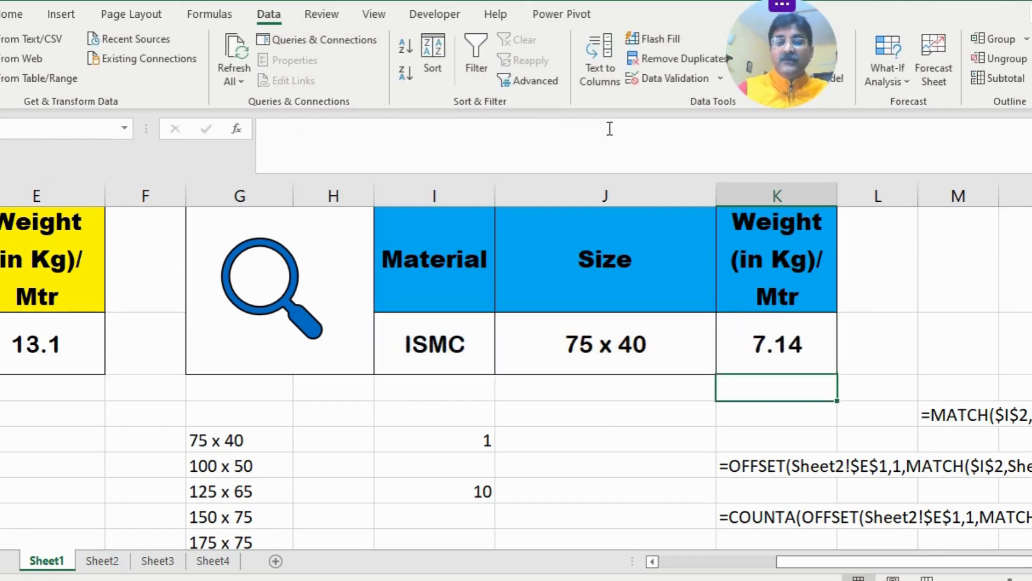
click(795, 346)
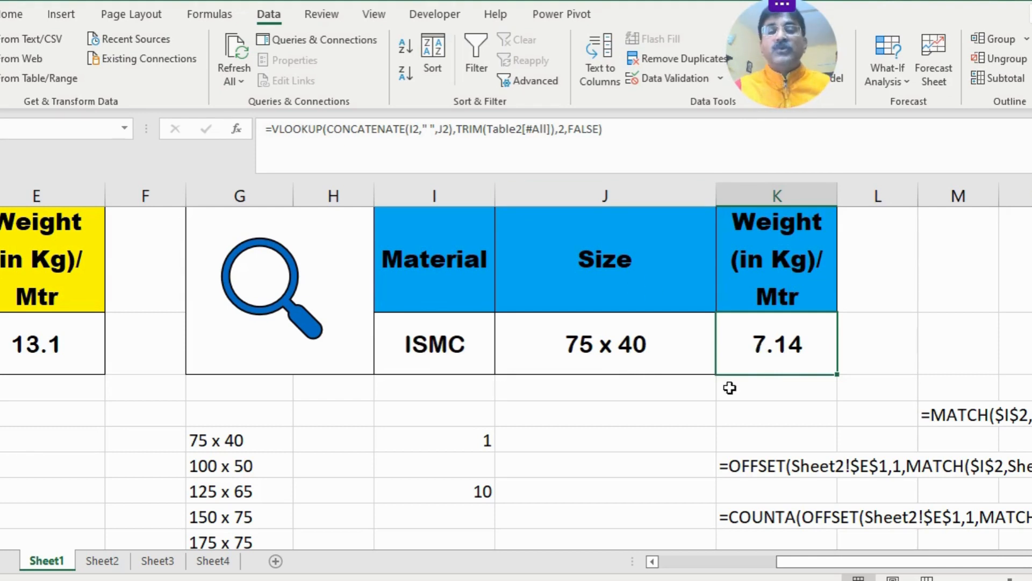
Step: Choose MS Flat as the material while keeping the 75 x 40 size to test a mismatched lookup
click(443, 346)
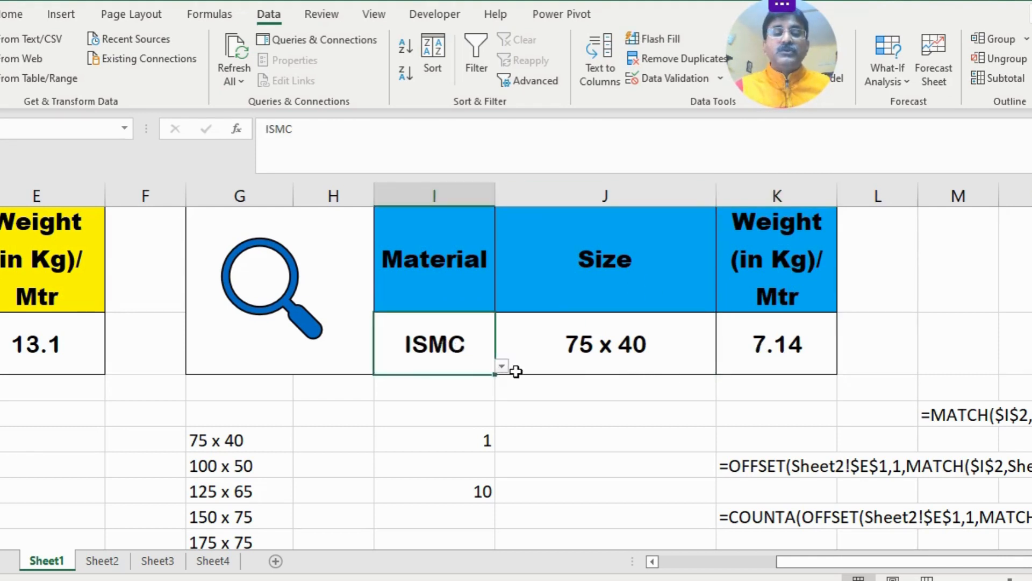
click(503, 366)
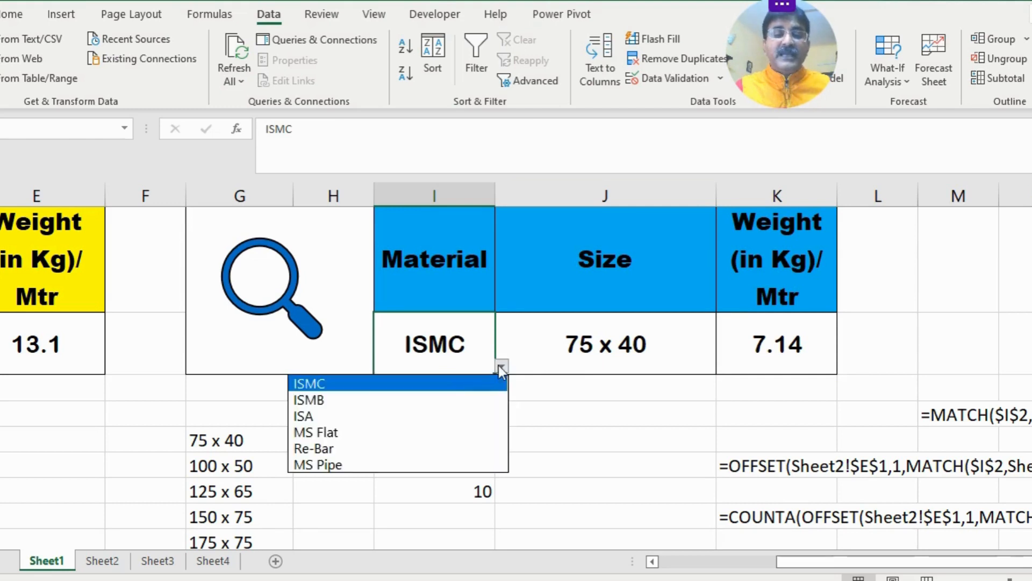
click(339, 427)
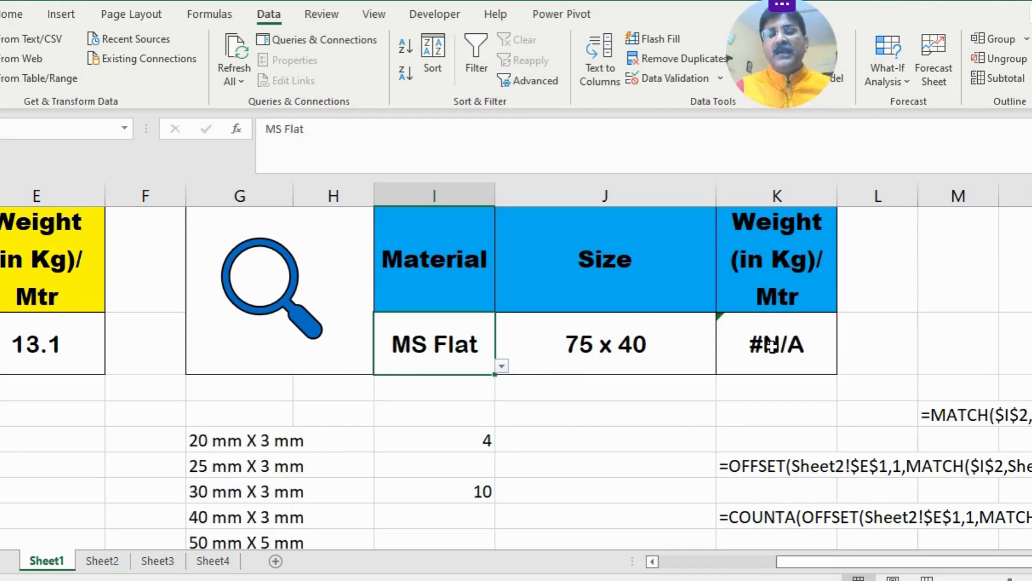
Step: Wrap the VLOOKUP formula in K2 in IFERROR with an empty string "" as the error value
click(783, 344)
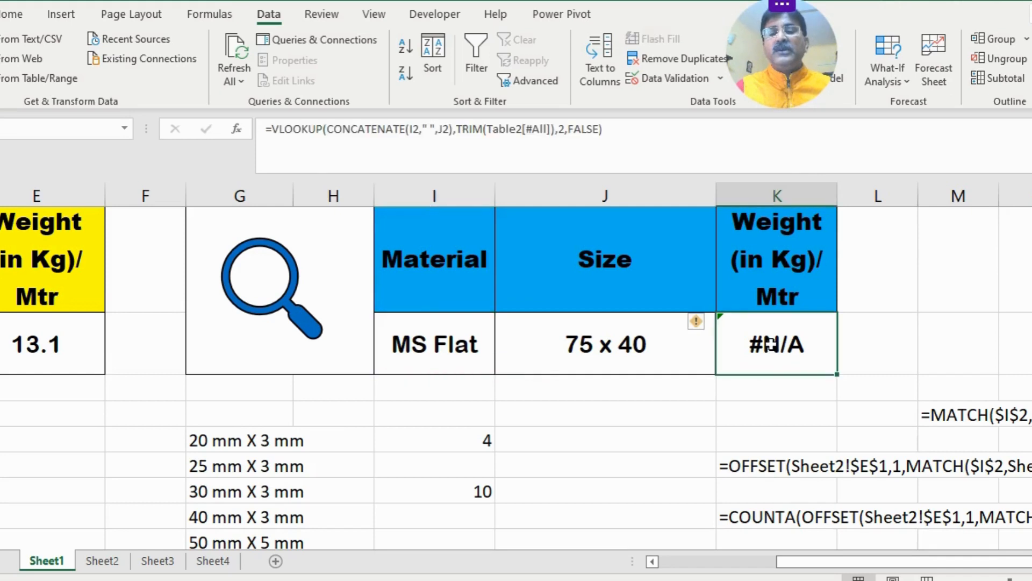
click(273, 129)
text(iferror)
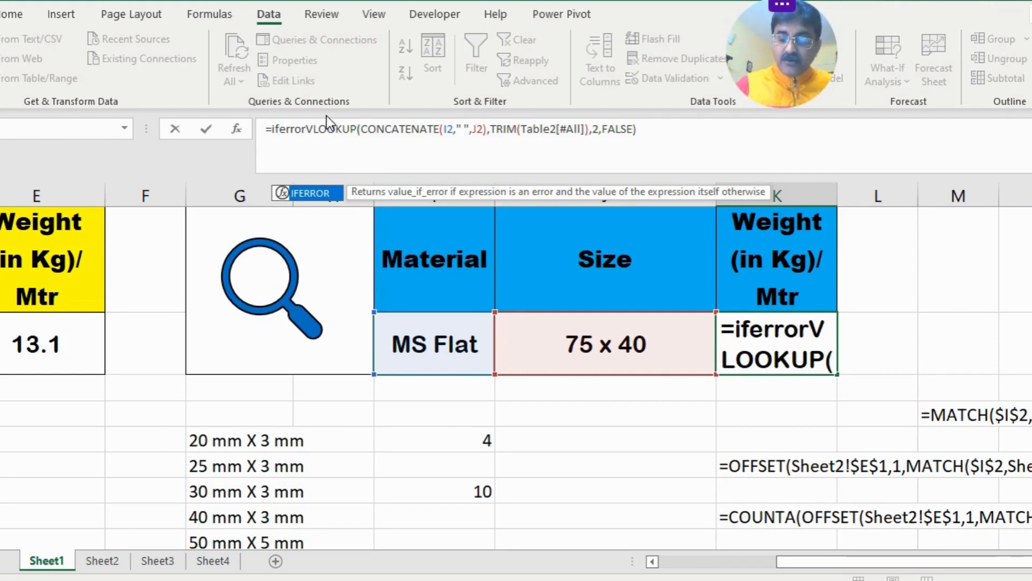
text(()
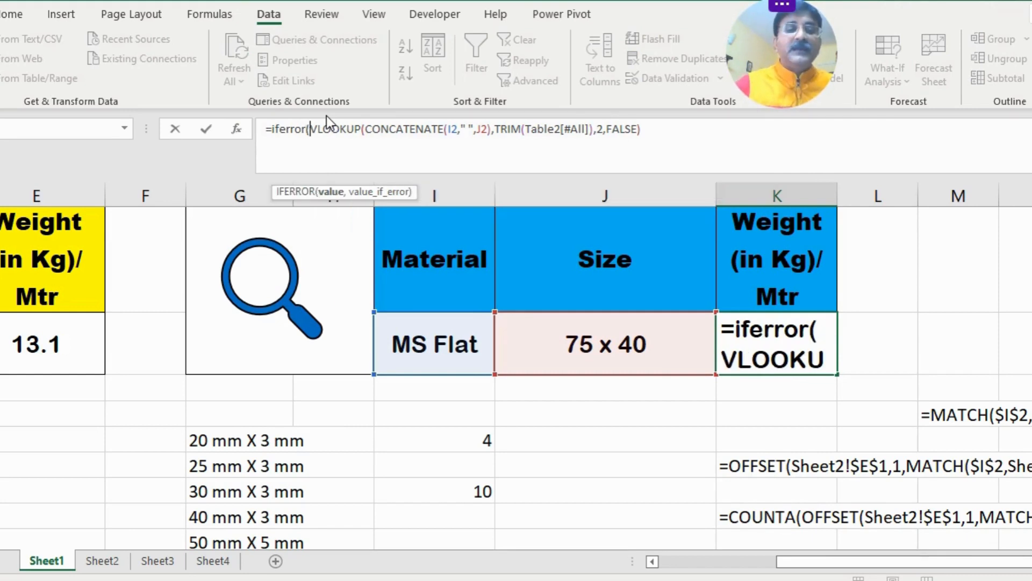
click(652, 129)
text(,)
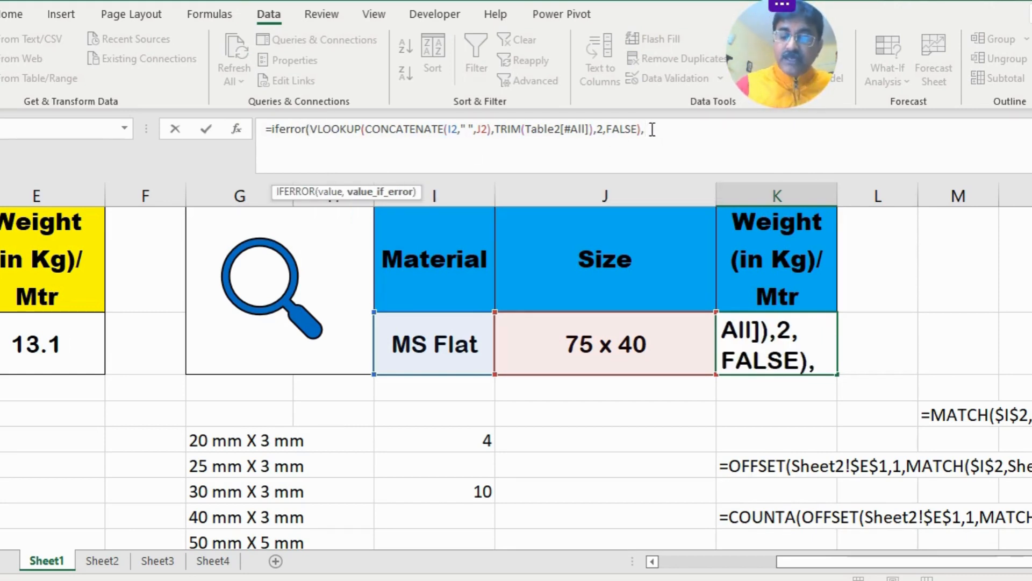
text("")
key(Return)
click(760, 345)
Step: Choose 30 mm X 3 mm as the size for MS Flat and open the Material drop-down list
click(618, 351)
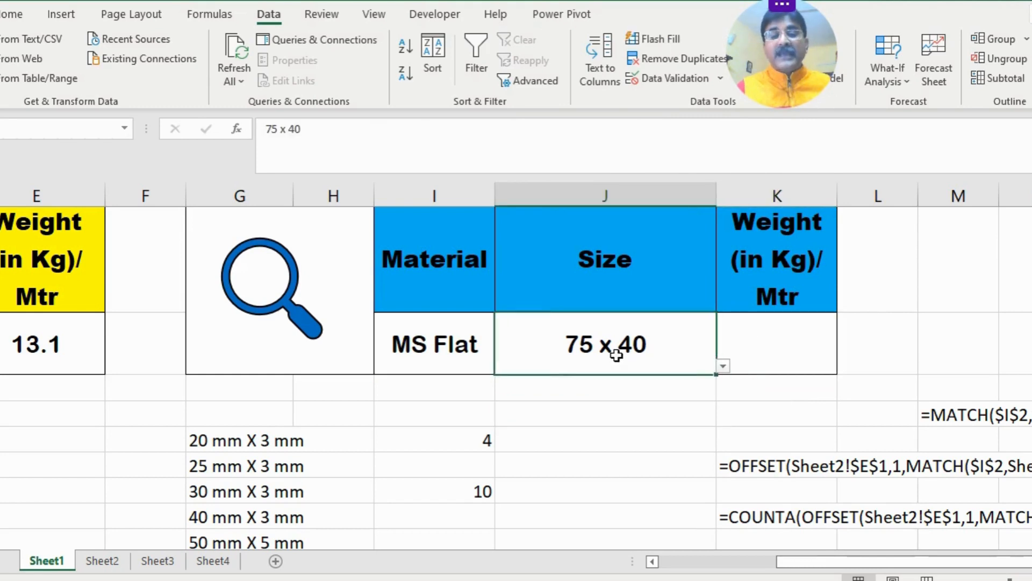
click(722, 366)
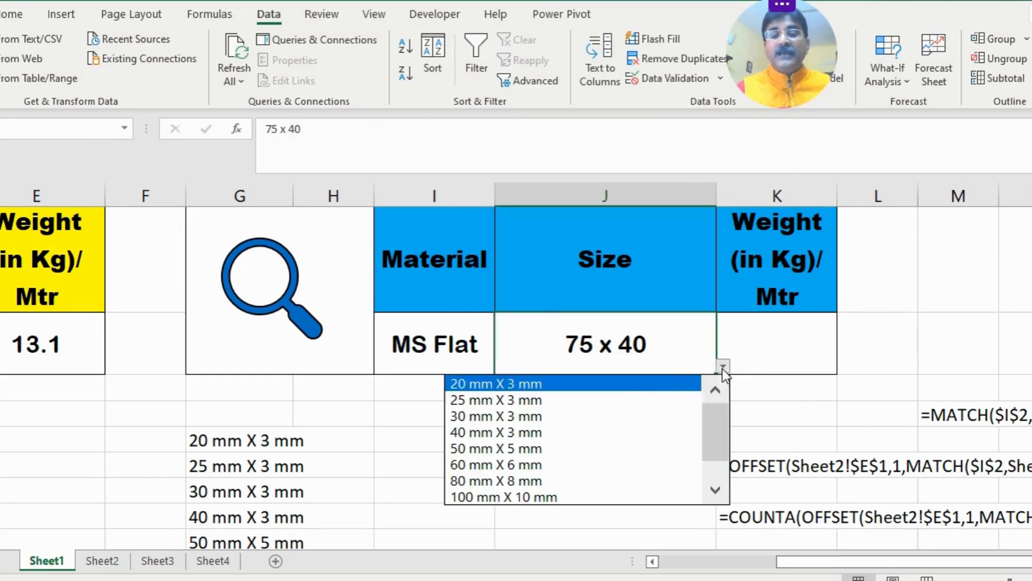
click(527, 419)
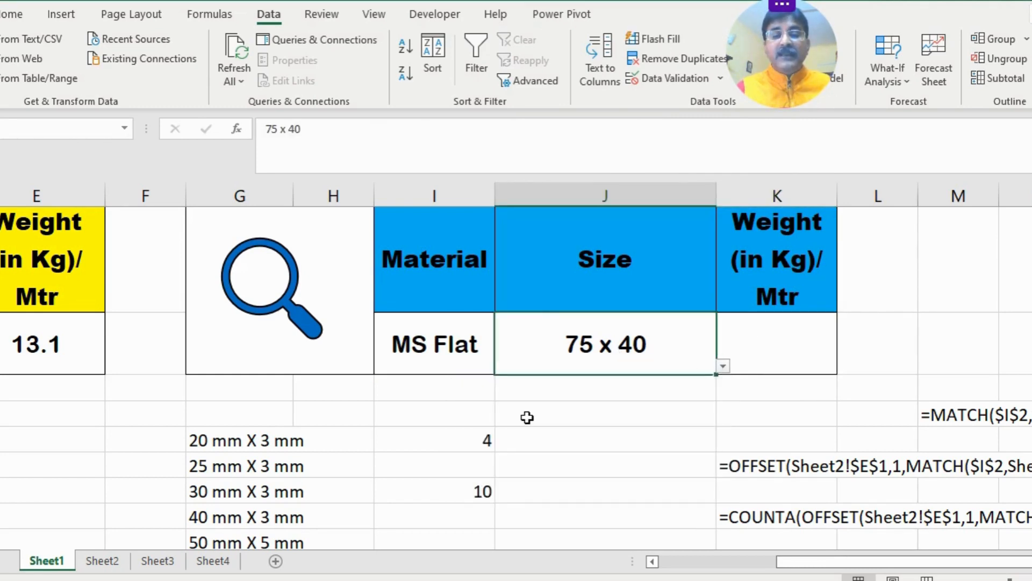
click(411, 350)
click(502, 366)
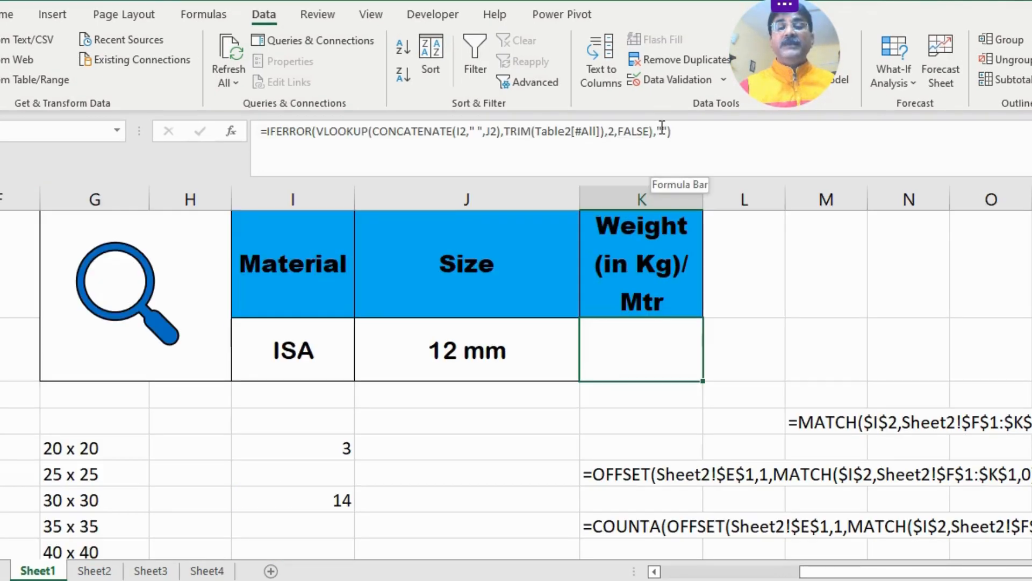
Step: Set the IFERROR fallback text in the K2 weight formula to "Not Match"
click(662, 127)
text(Not Matc)
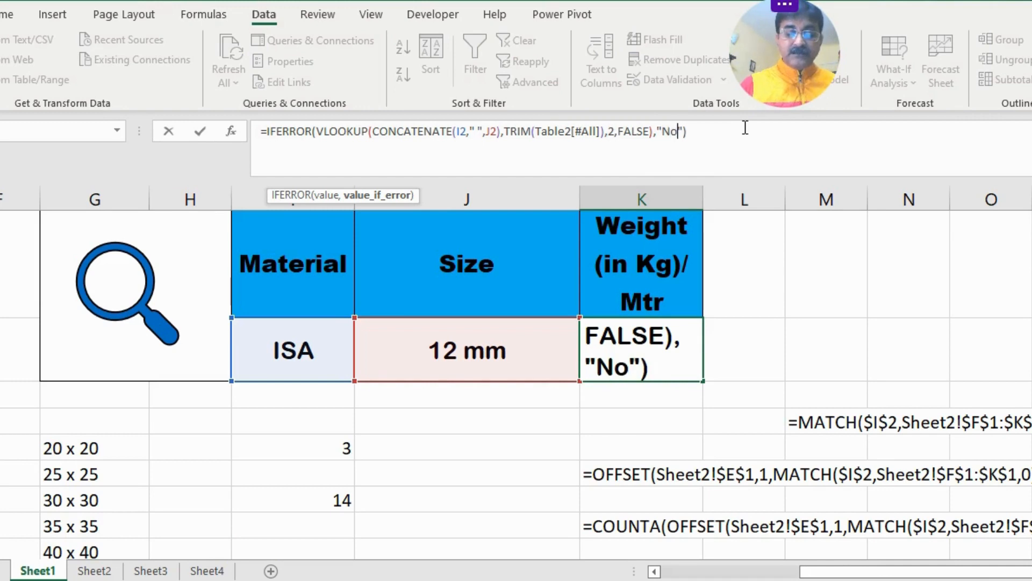
text(h)
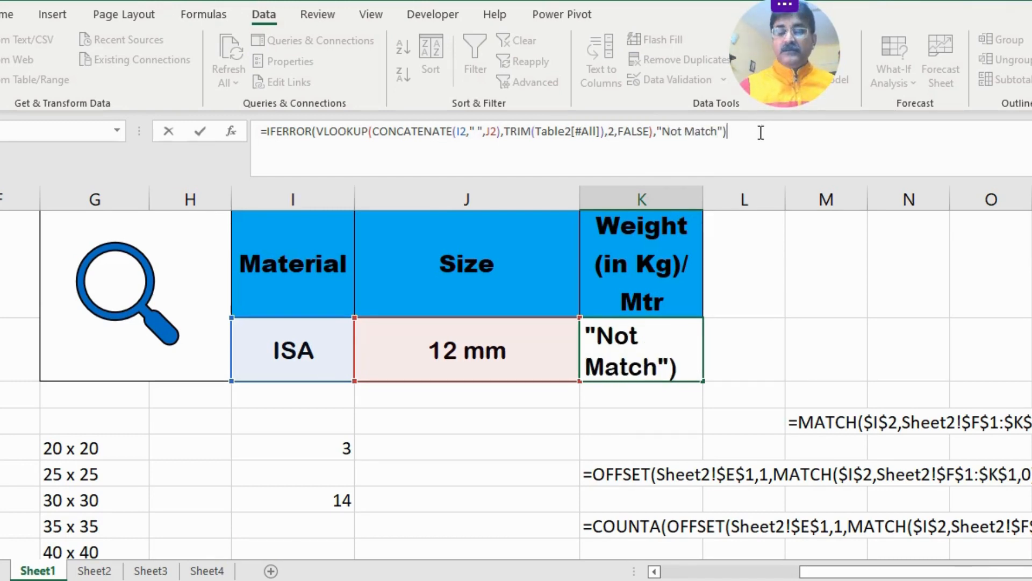
key(Return)
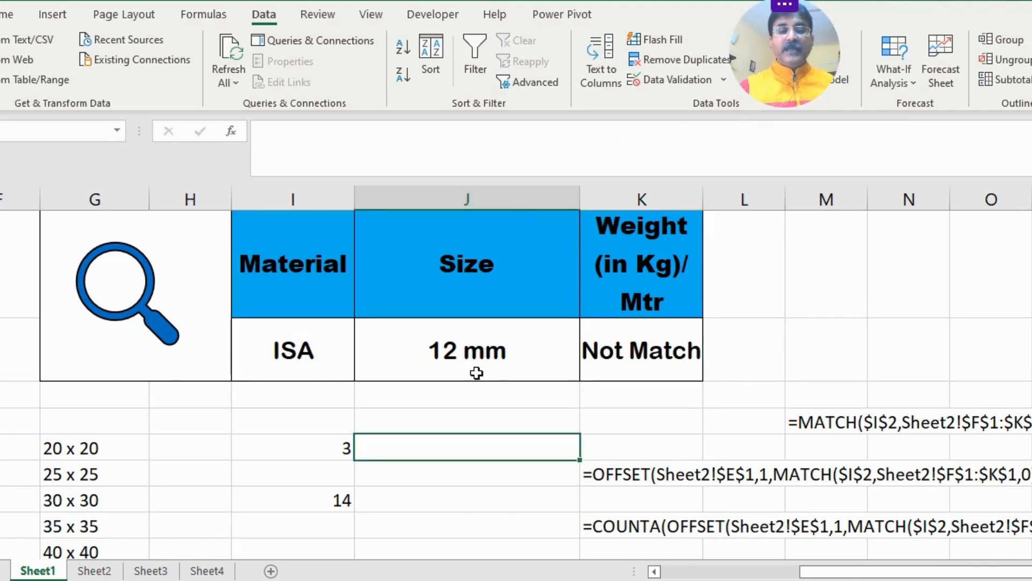
Step: Test the ISA lookup by choosing 30 x 30 as the size
click(553, 369)
click(587, 373)
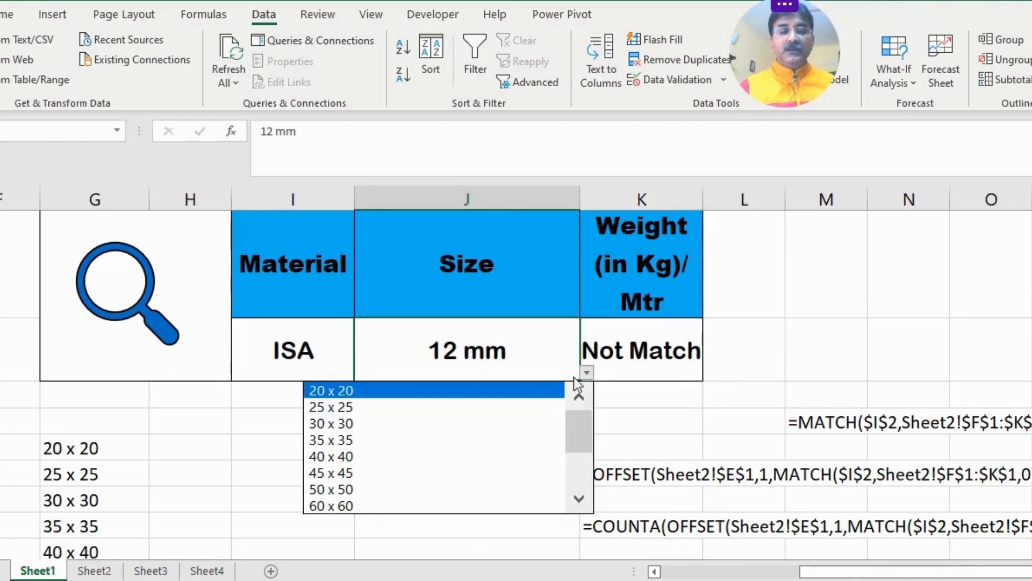
click(351, 424)
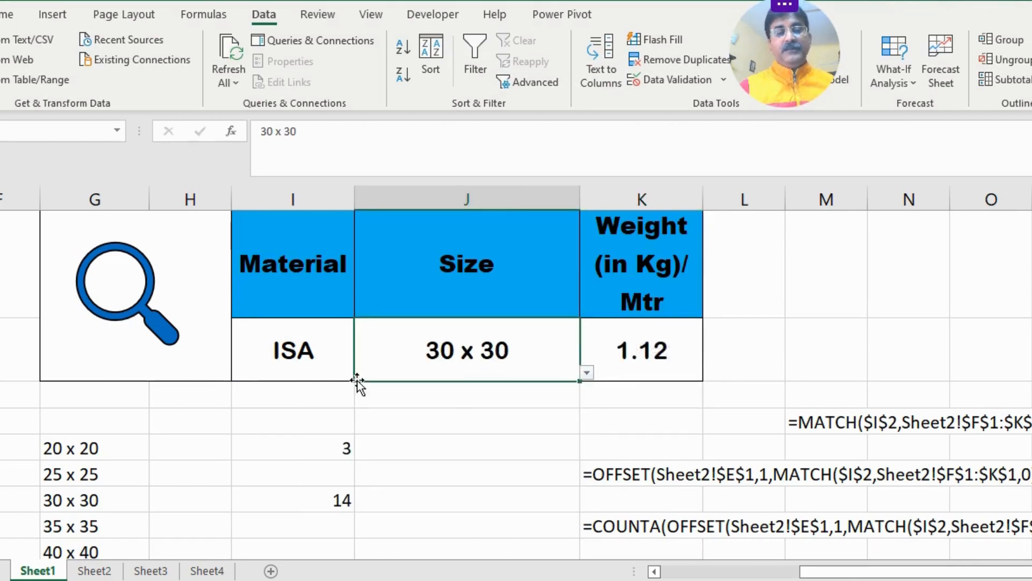
Step: Test the lookup with Re-Bar as the material and 16 mm as the size
click(293, 348)
click(361, 372)
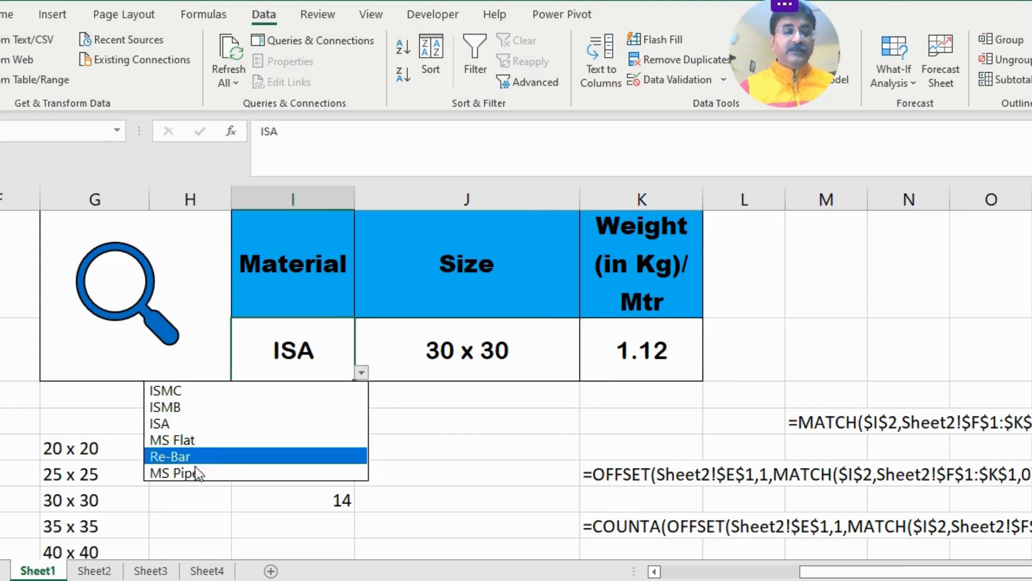
click(180, 457)
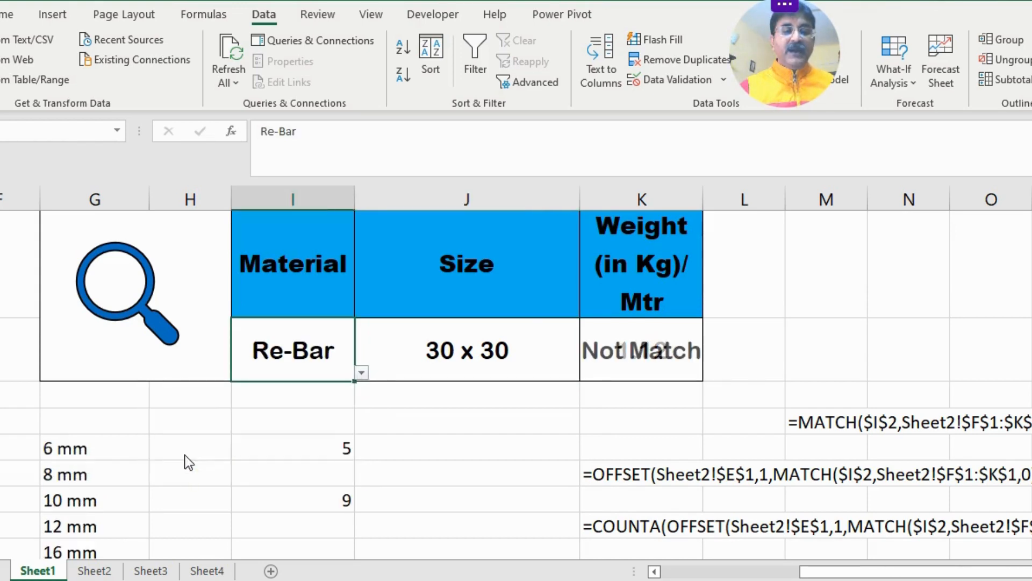
click(498, 354)
click(587, 373)
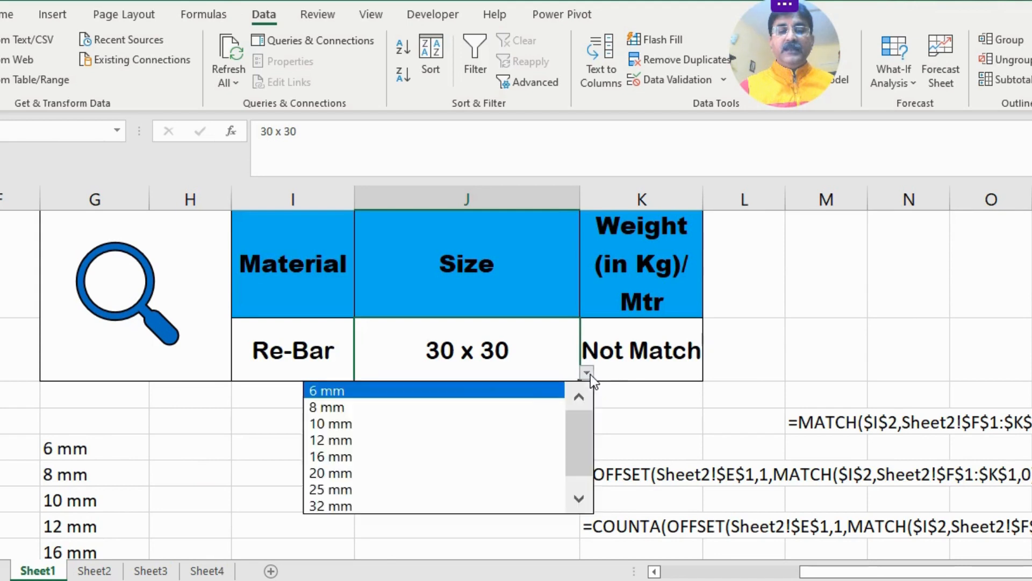
click(340, 457)
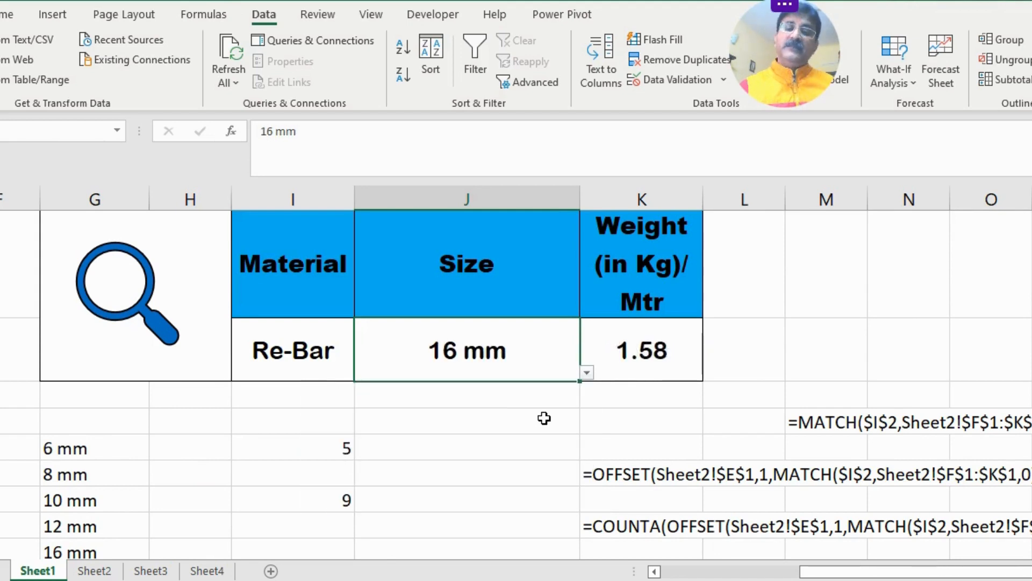
click(544, 418)
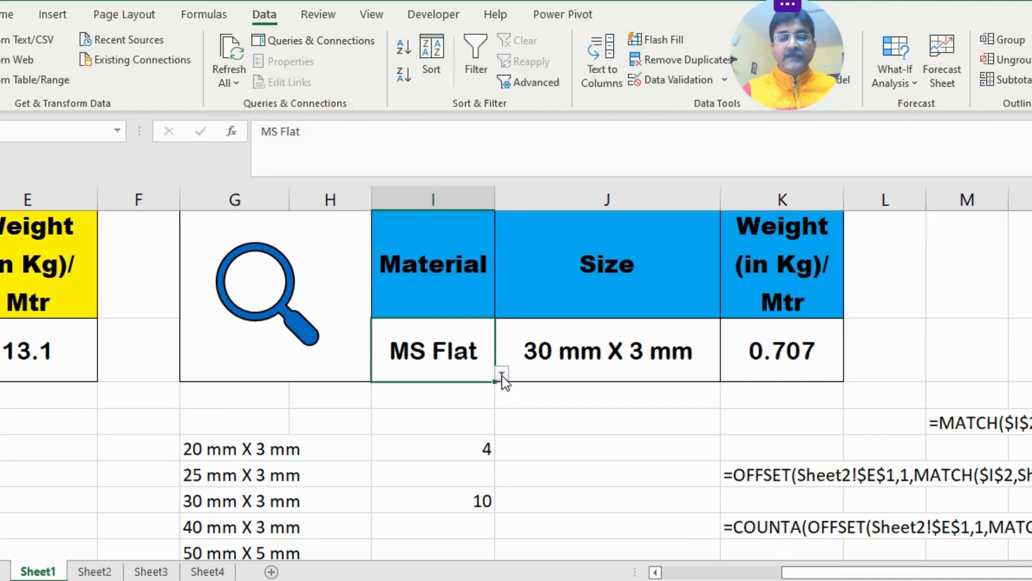
Step: Change the material from MS Flat to Re-Bar and choose 12 mm as the size
click(501, 372)
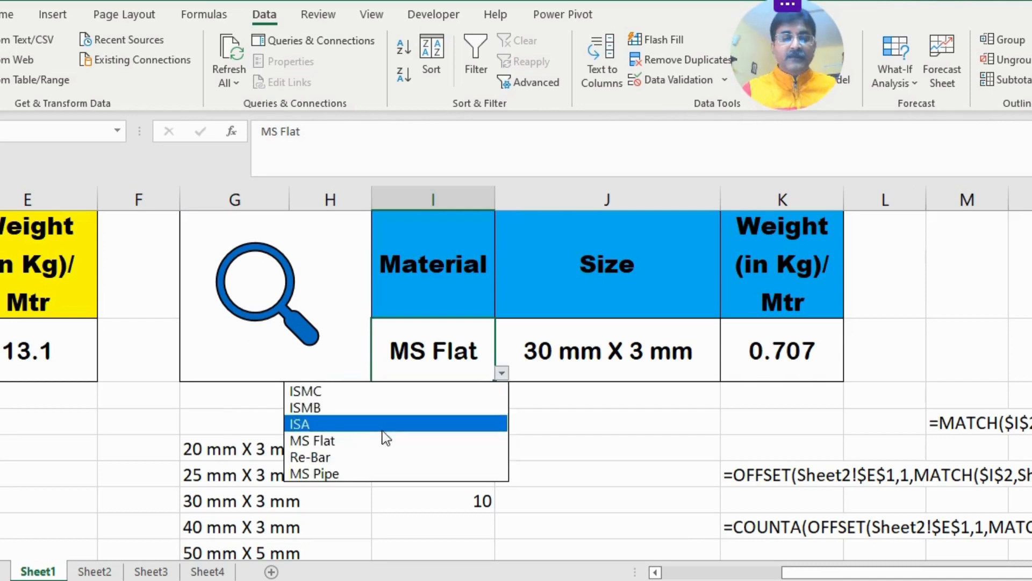
click(327, 459)
click(657, 358)
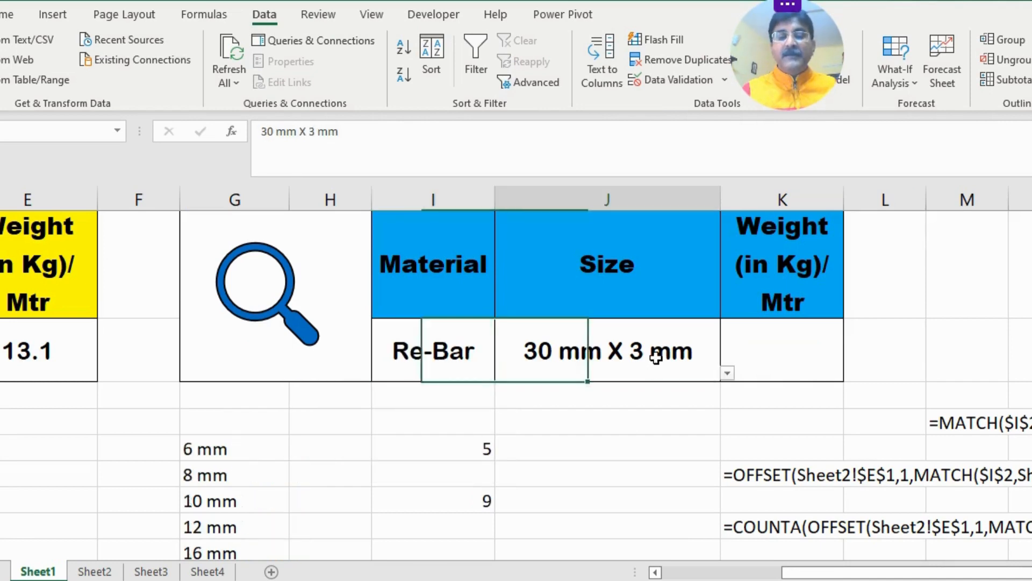
click(727, 373)
click(475, 440)
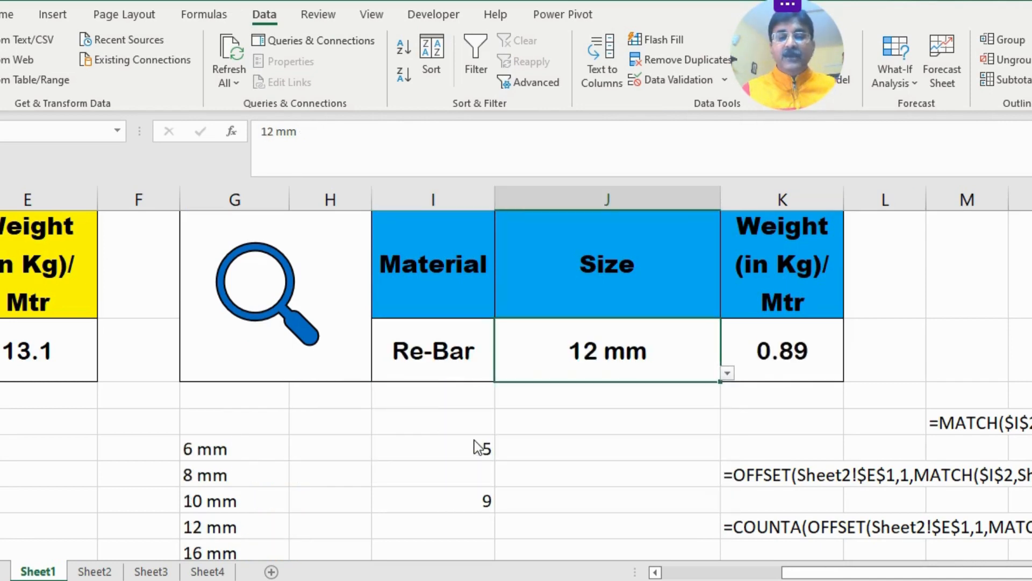
click(456, 411)
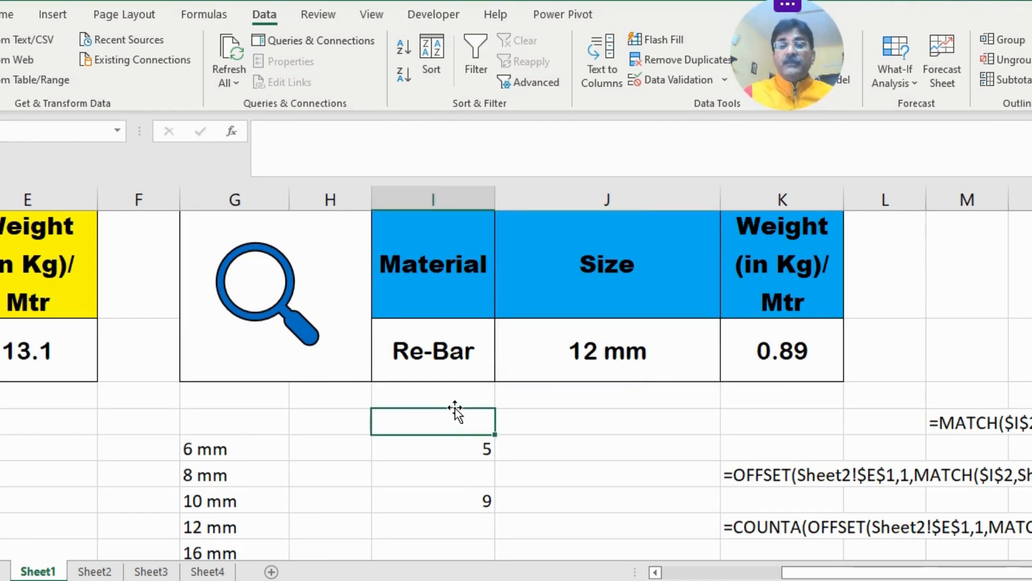